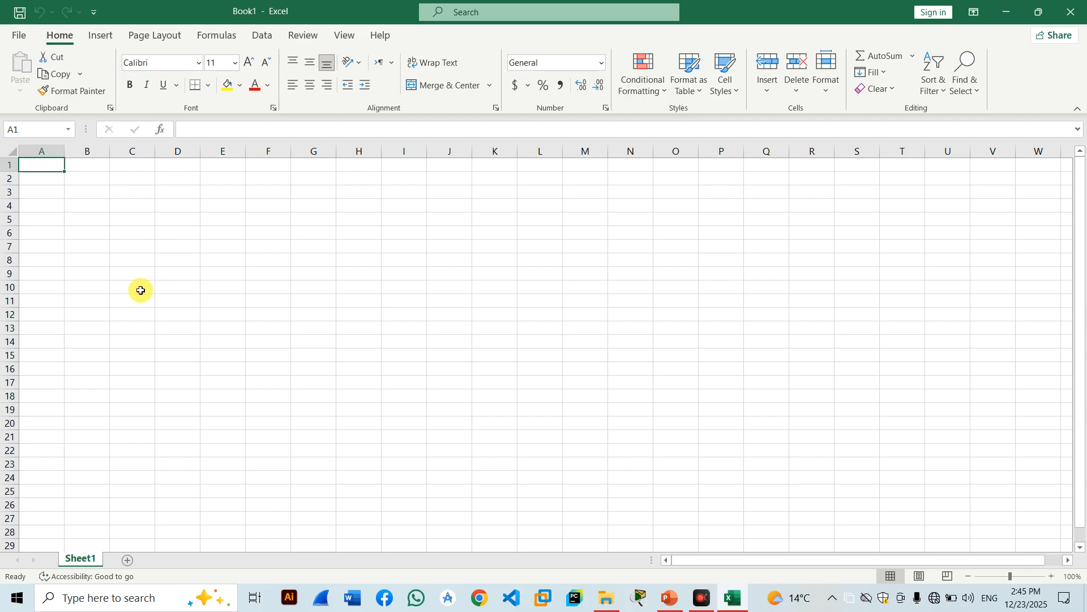
Reopen the File backstage and switch from the Pinned list back to Recent workbooks.
left_click(19, 38)
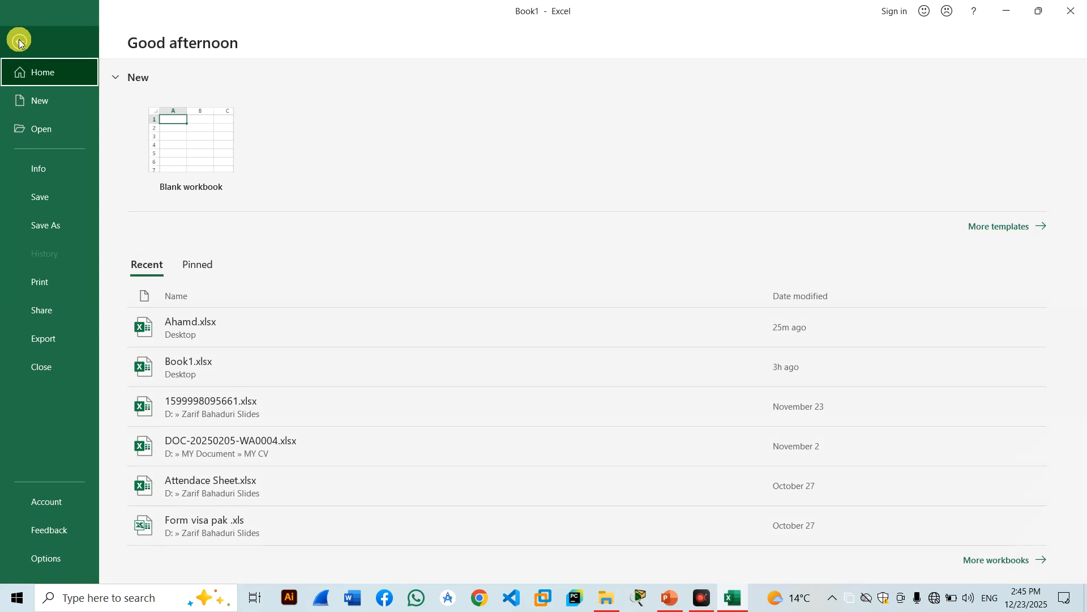
left_click(19, 41)
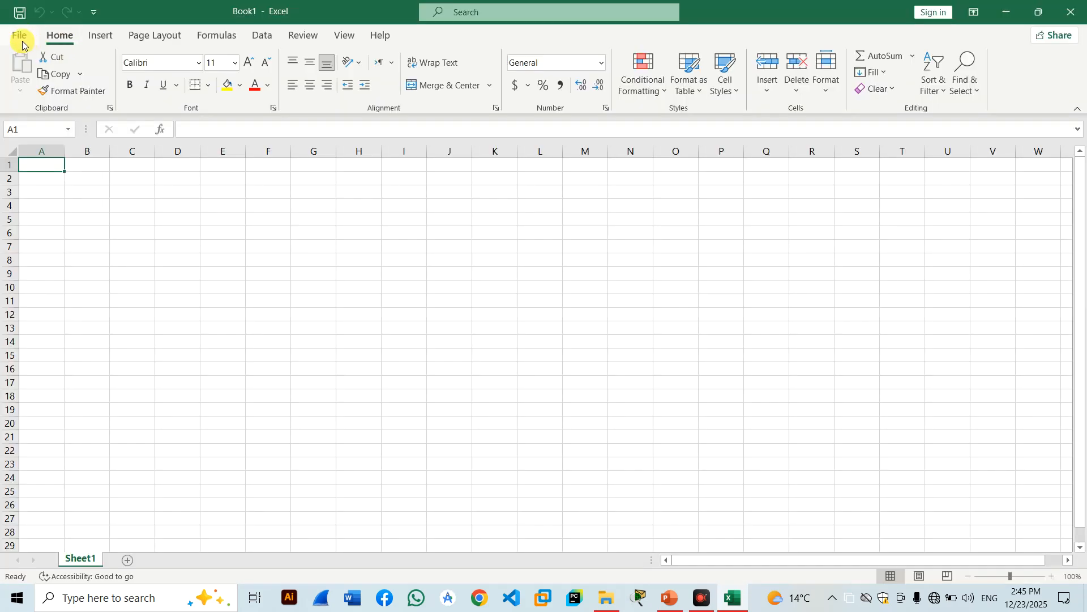
left_click(20, 38)
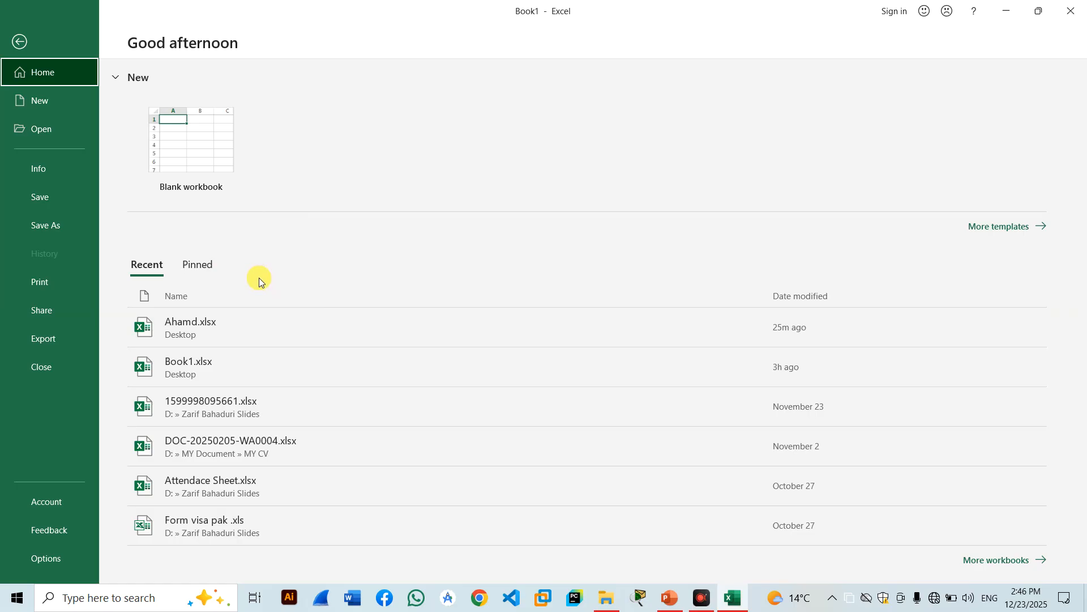
left_click(189, 266)
left_click(151, 264)
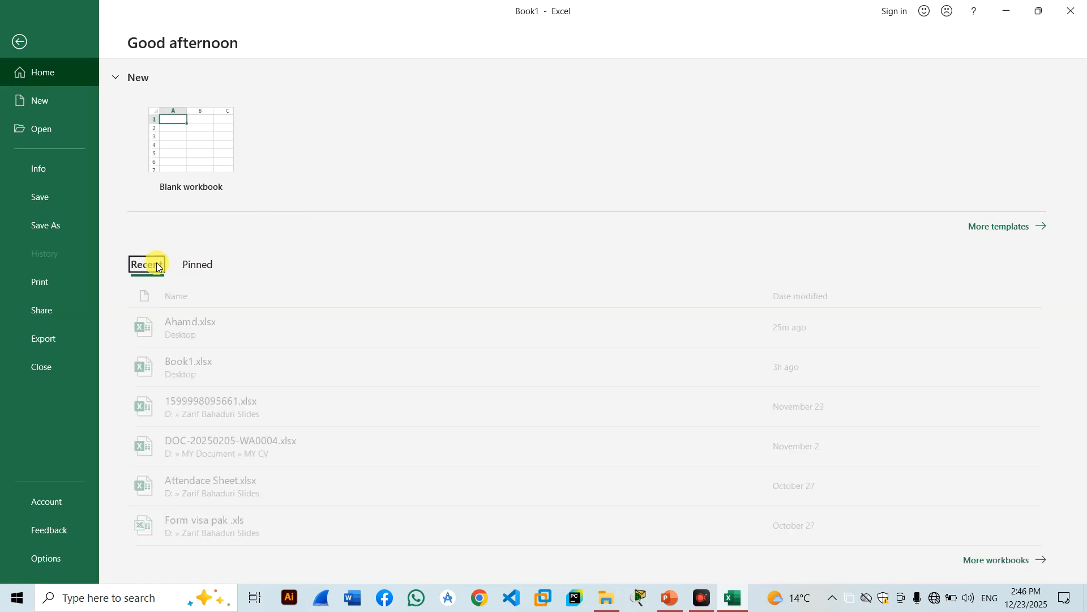
Create BloodPressureTracker1 from the Blood Pressure Tracker template, dismiss its tip, and close it.
left_click(47, 105)
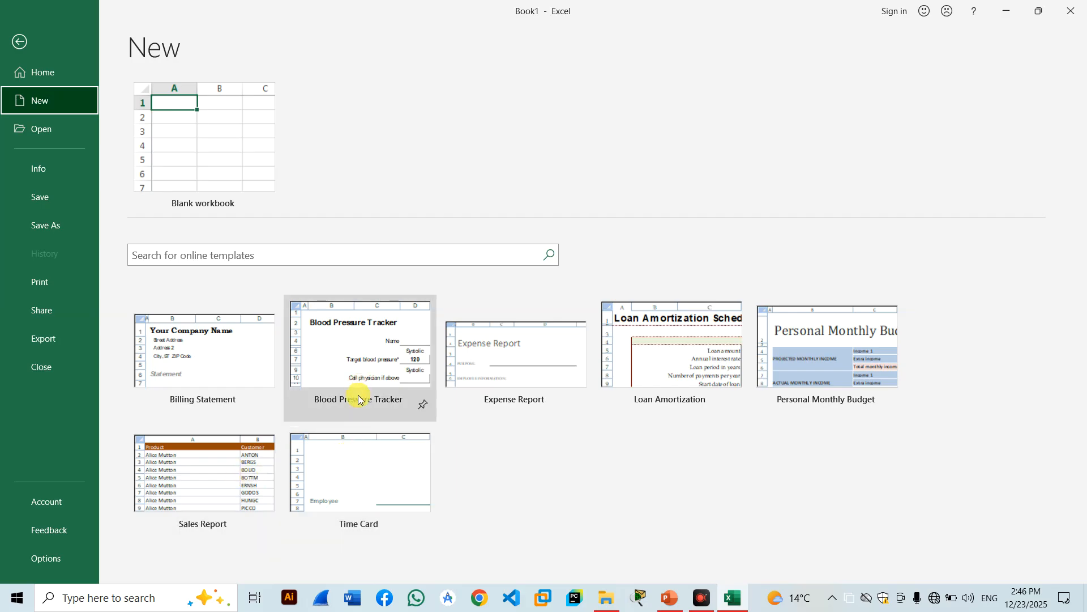
double_click(383, 369)
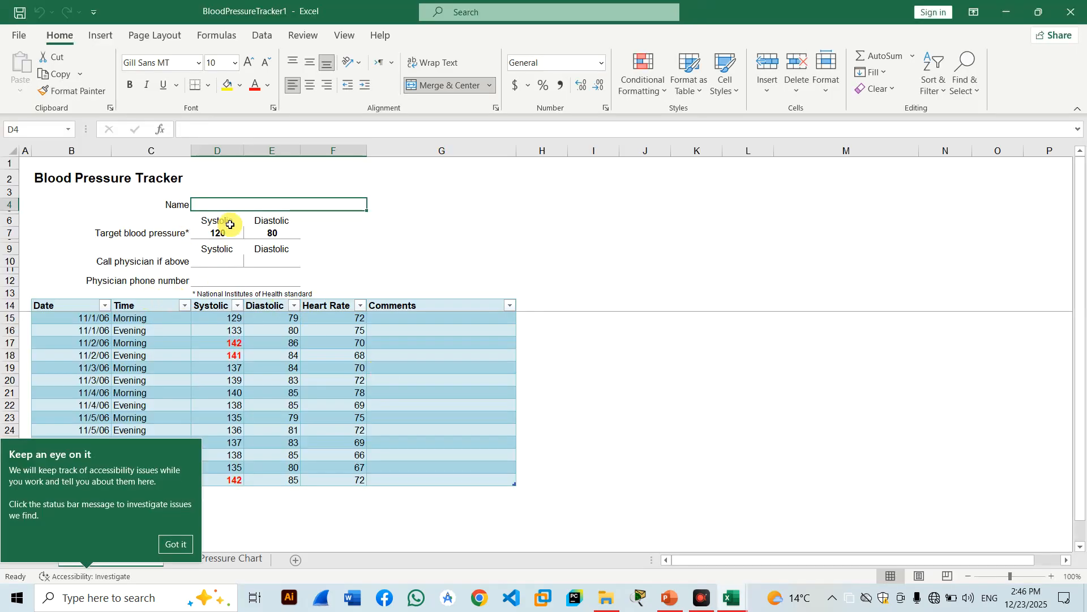
left_click(225, 206)
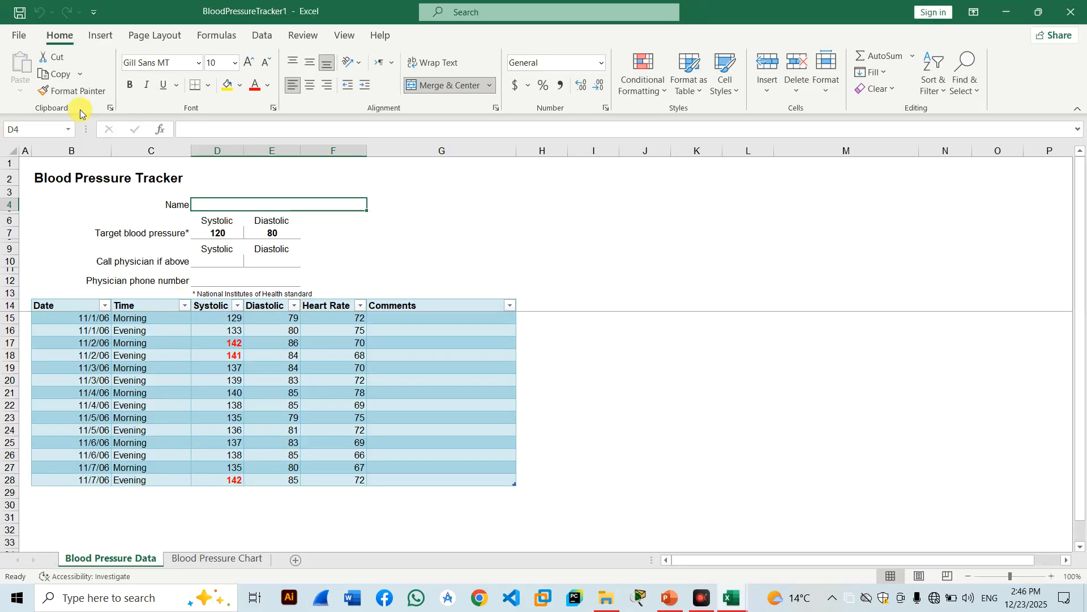
key("ctrl+n")
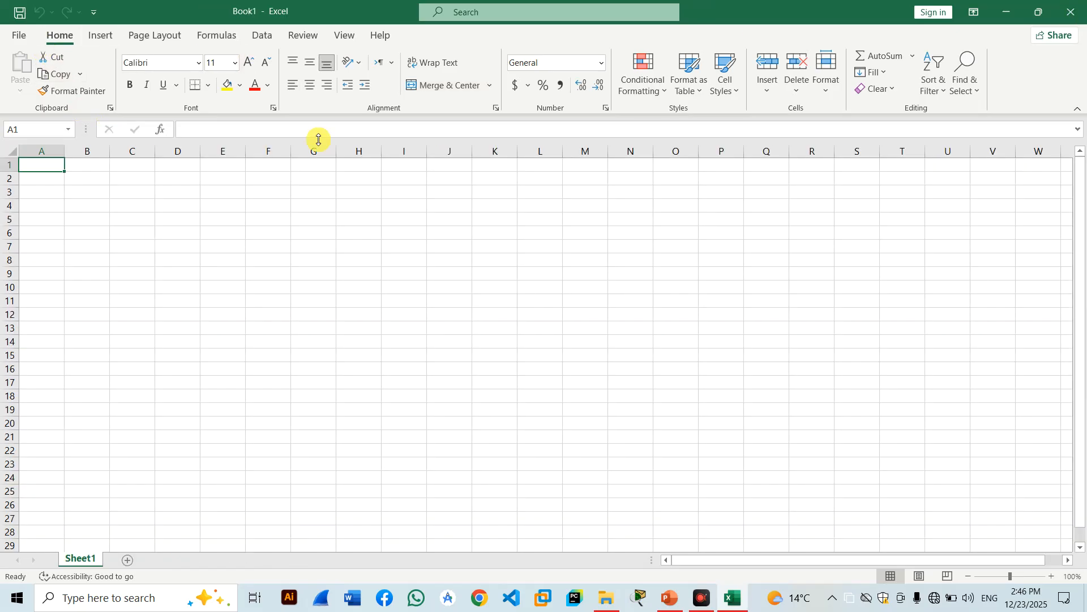
Go from File through New to the Open page listing Today and Older workbooks.
left_click(19, 36)
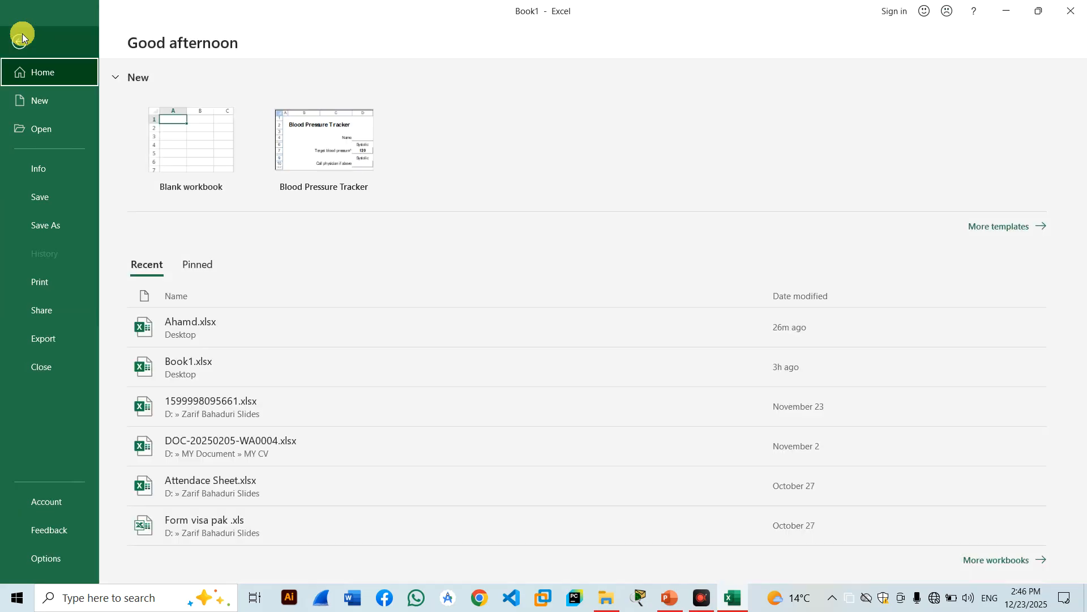
left_click(56, 108)
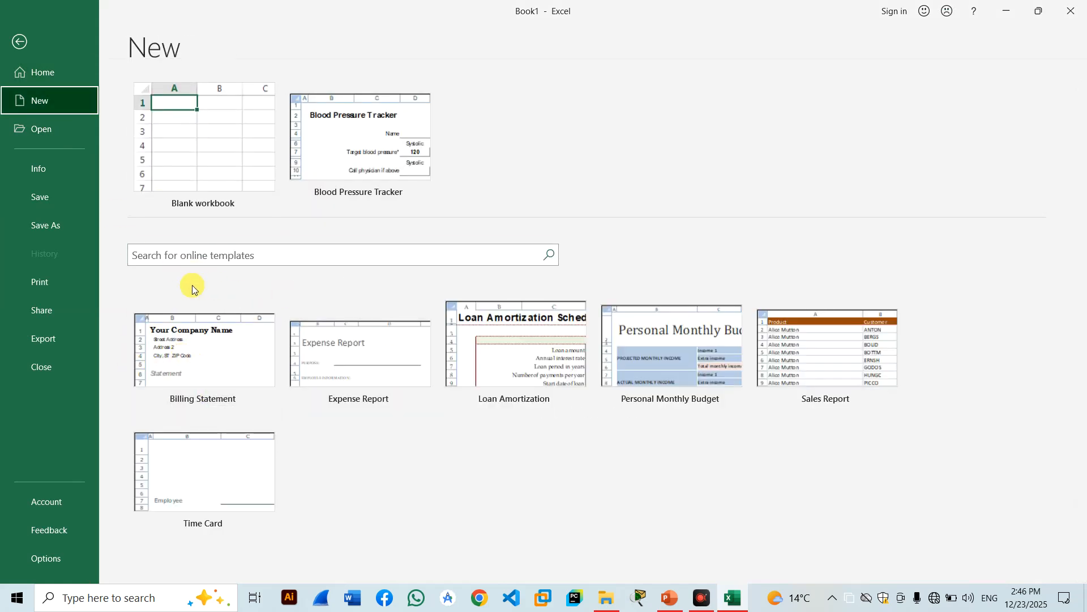
left_click(40, 134)
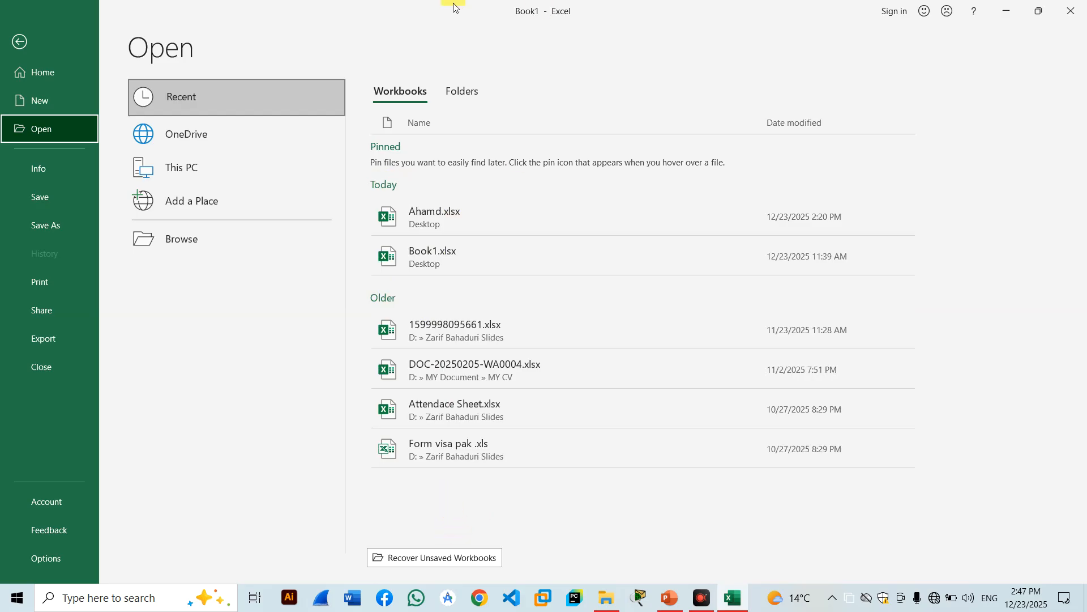
Check OneDrive, This PC and Desktop as open locations, then try Add a Place and Browse.
left_click(205, 142)
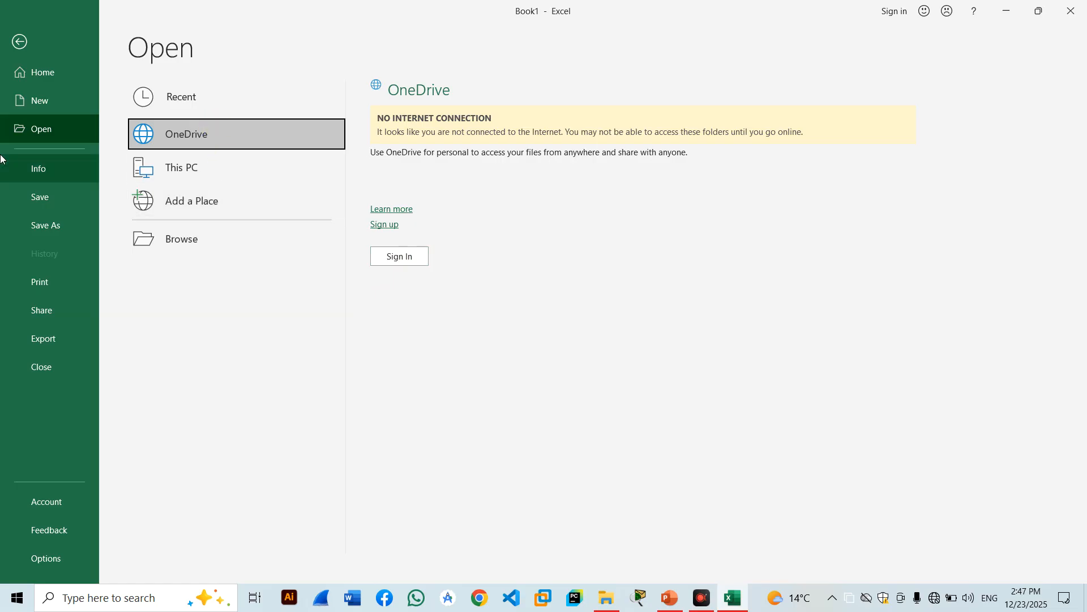
left_click(192, 172)
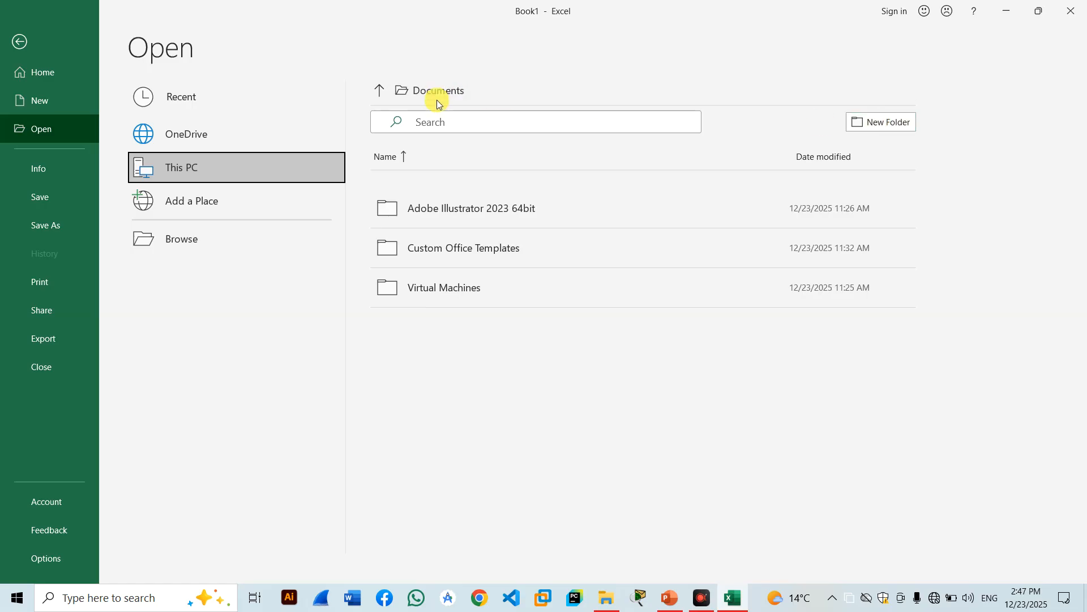
left_click(380, 91)
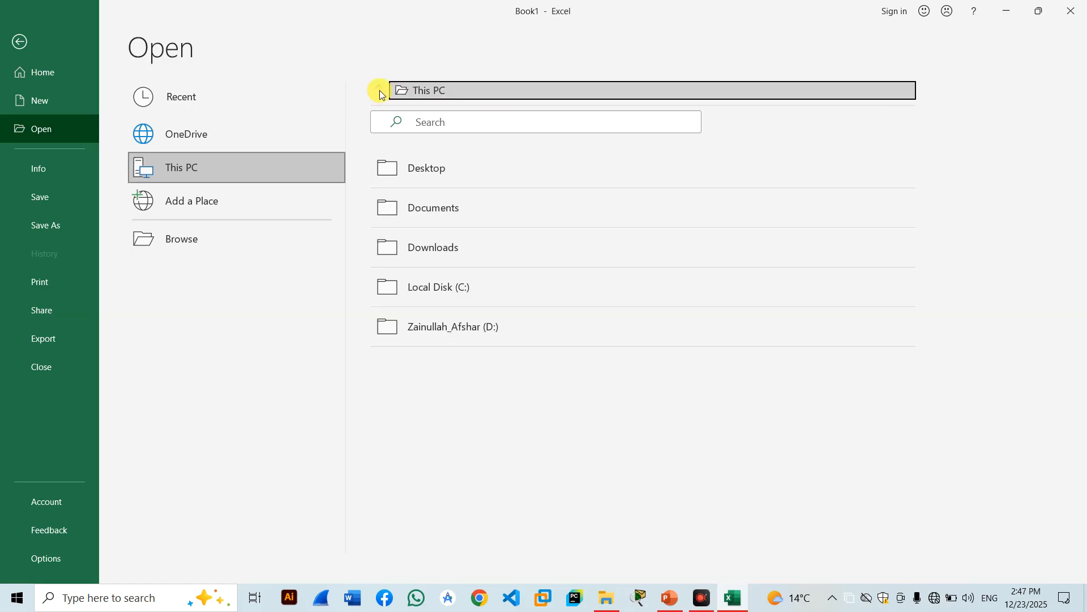
left_click(426, 164)
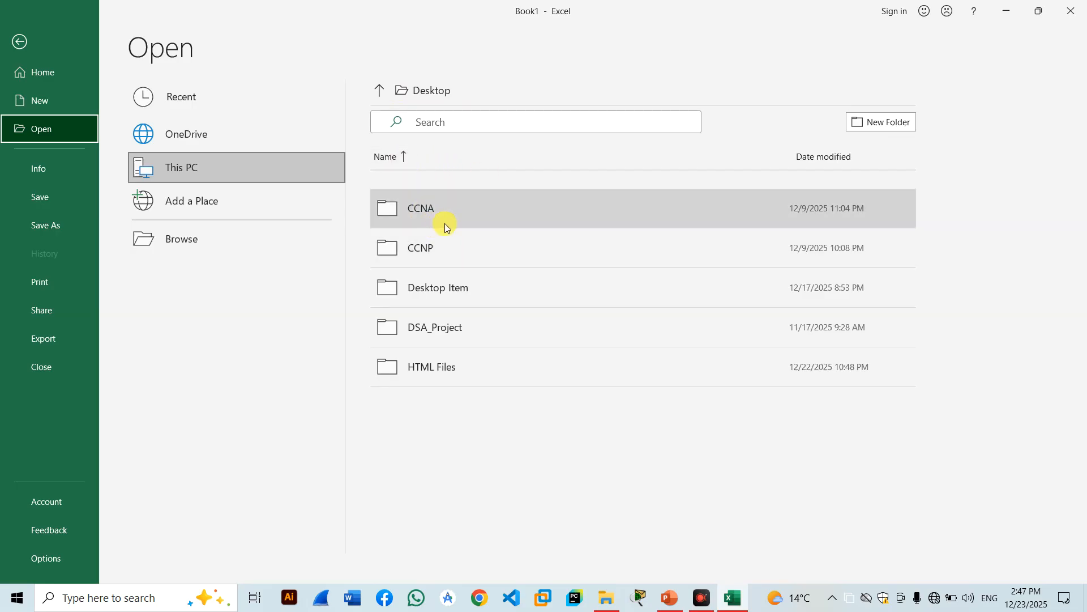
left_click(229, 201)
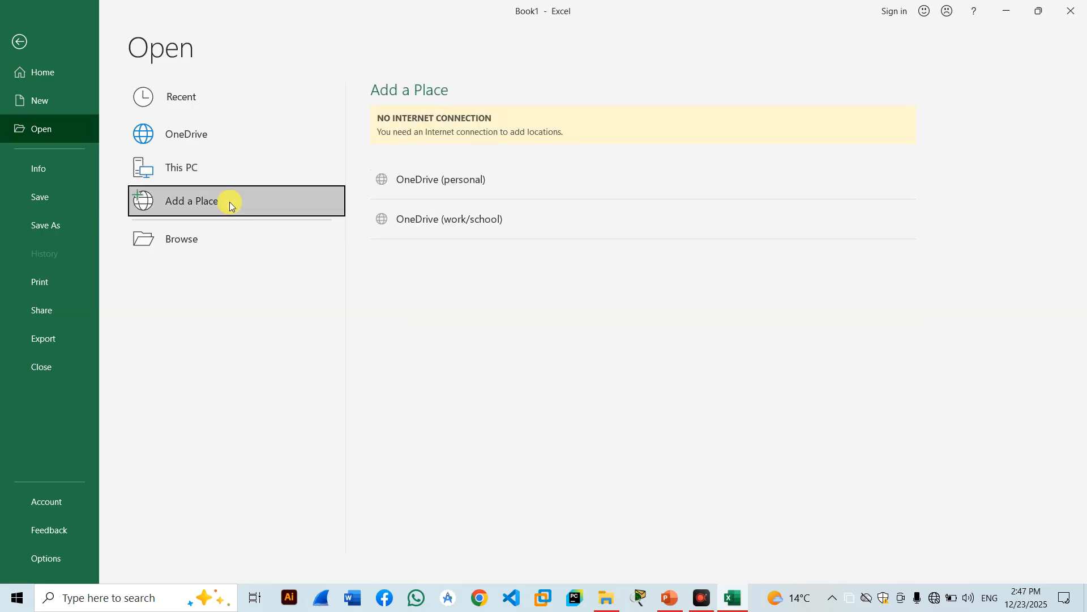
left_click(251, 238)
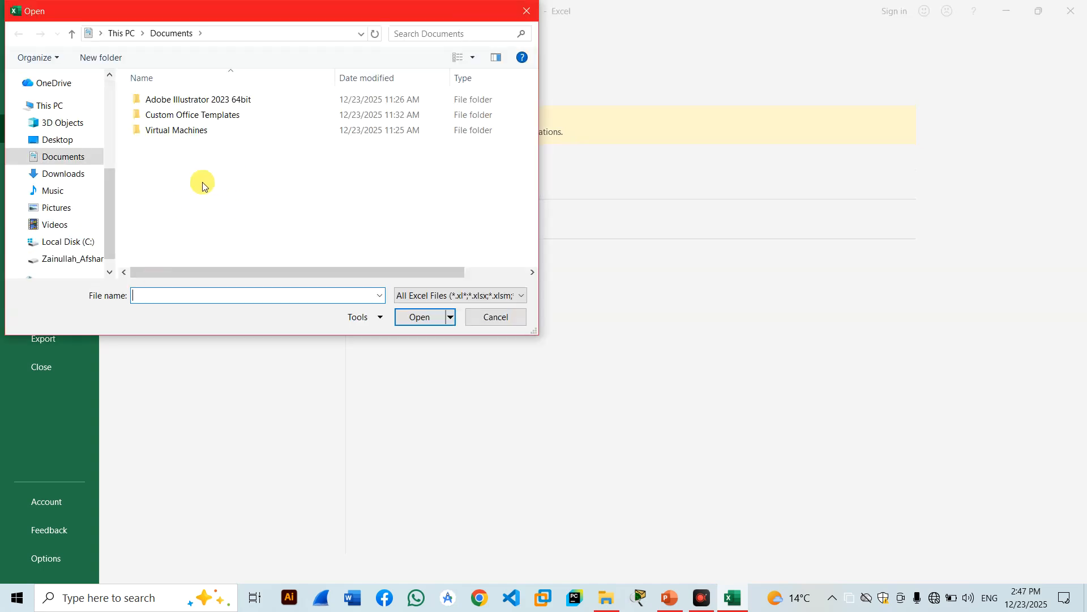
Browse the Open dialog from Desktop and This PC into D:\All\Eight Class Questions.
left_click_drag(112, 207, 108, 110)
left_click(64, 109)
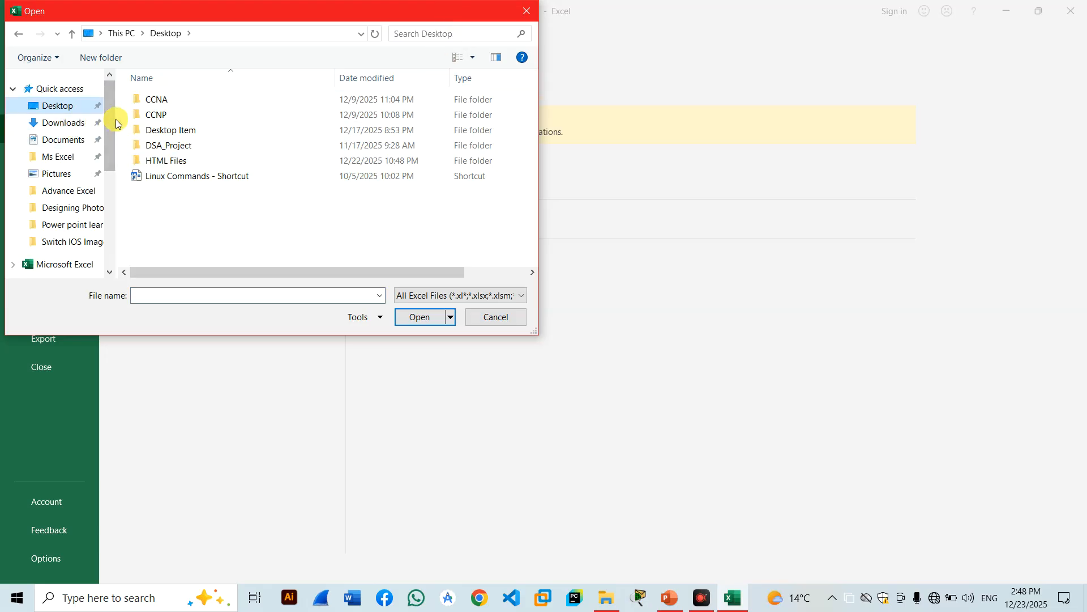
left_click_drag(108, 166, 109, 221)
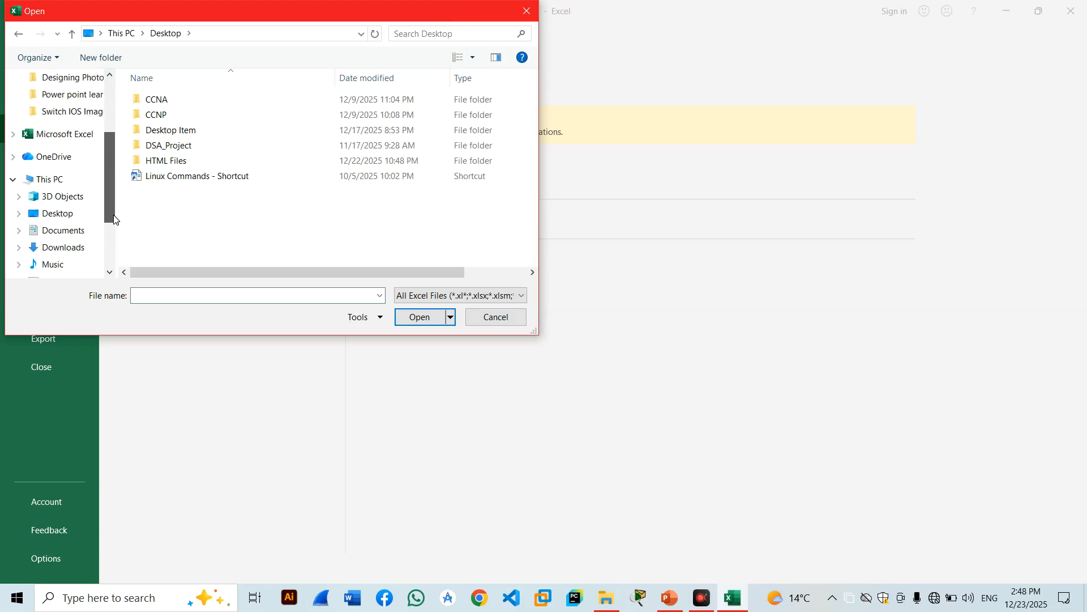
left_click(66, 180)
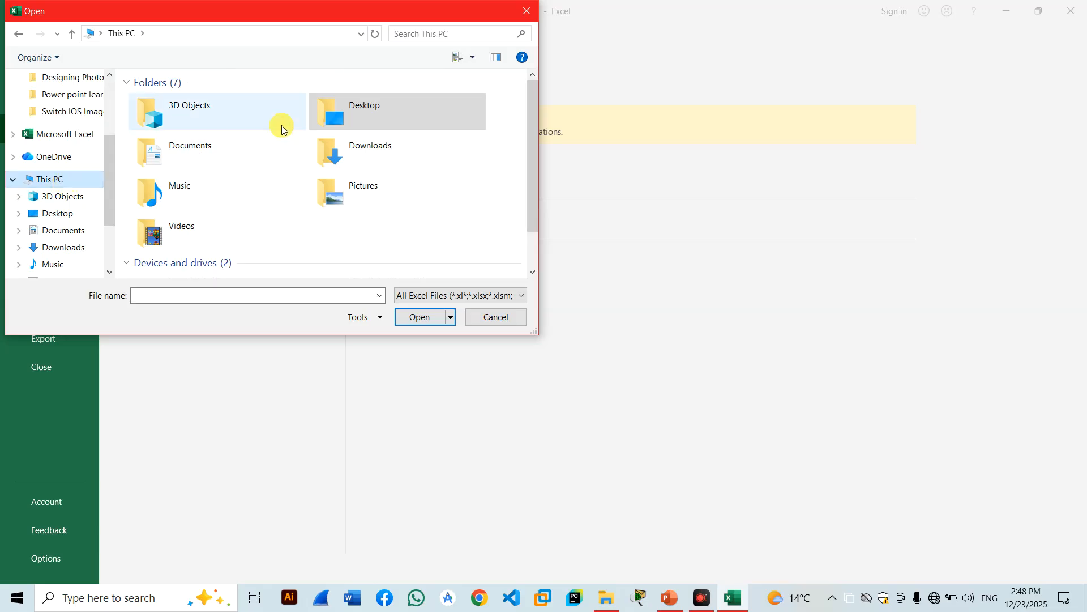
left_click_drag(534, 117, 539, 211)
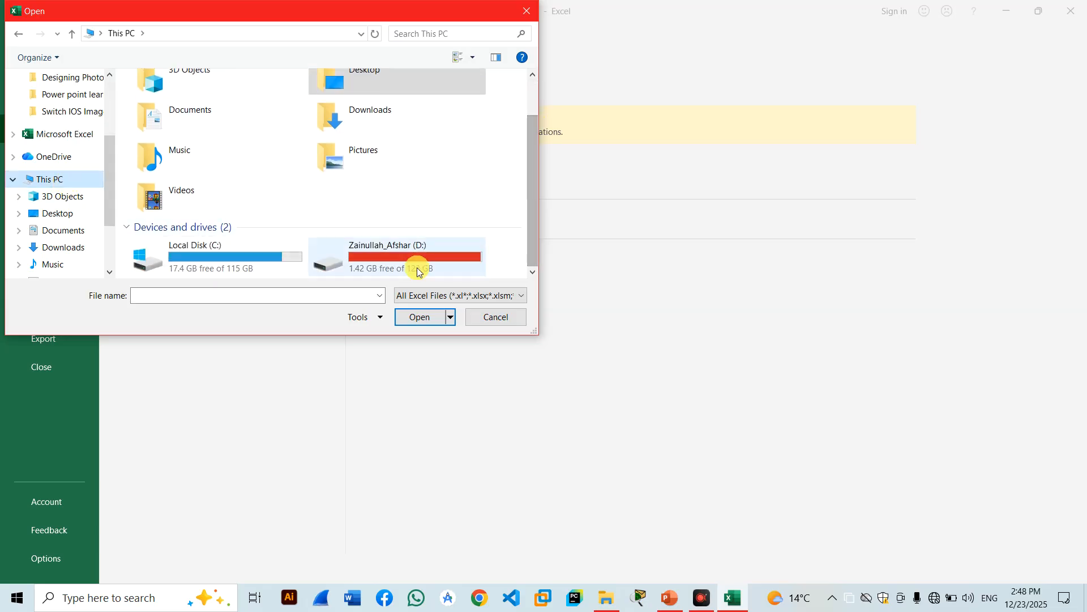
double_click(390, 258)
left_click(184, 133)
double_click(185, 131)
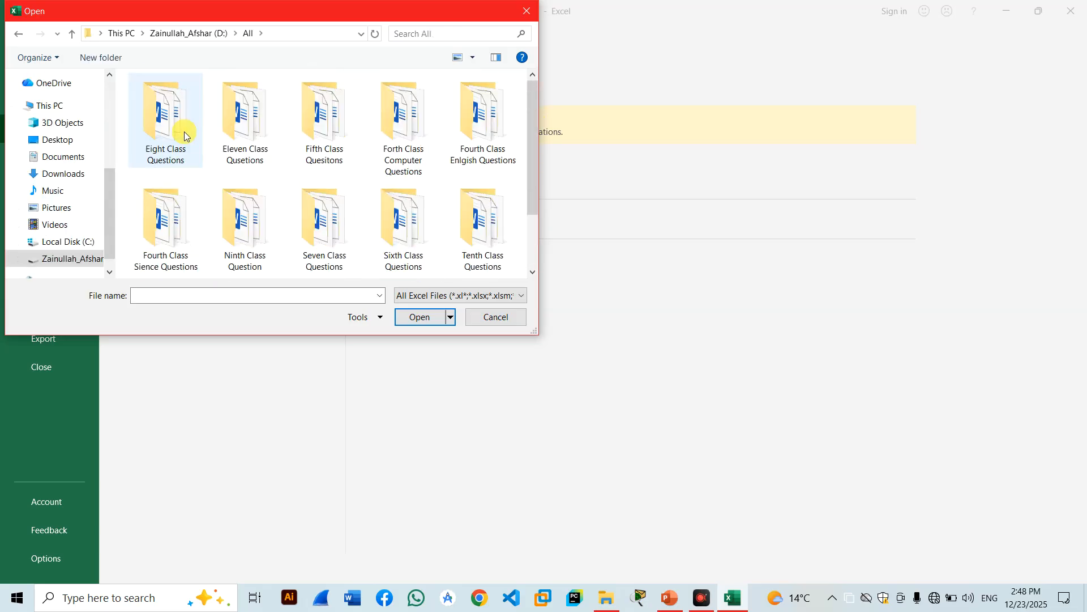
left_click(186, 162)
double_click(186, 162)
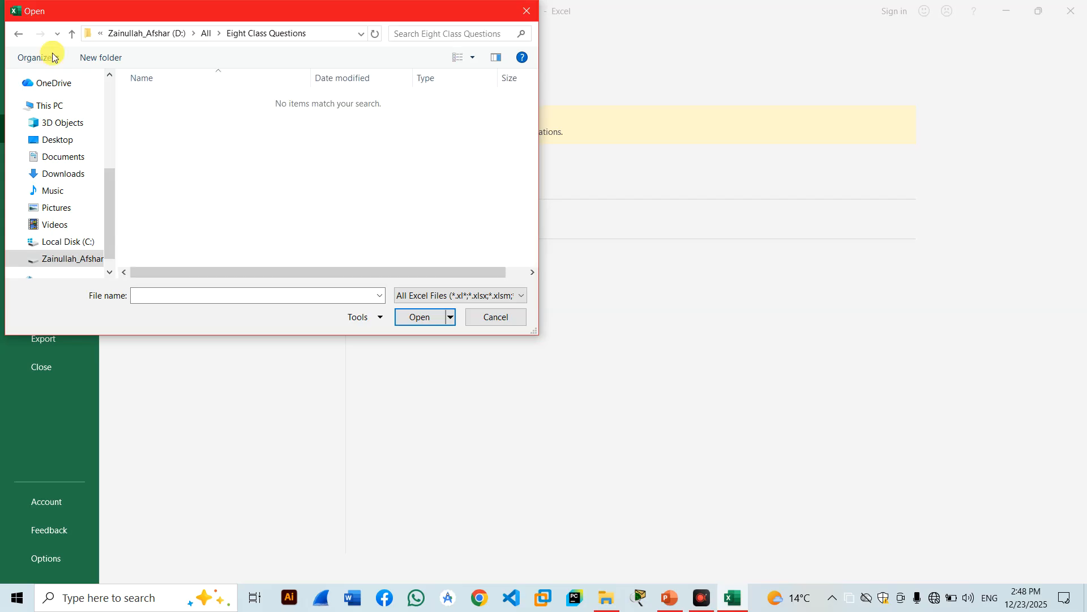
Back out to D:, check the Files folder, then cancel the Open dialog and close Excel.
left_click(18, 34)
left_click(18, 36)
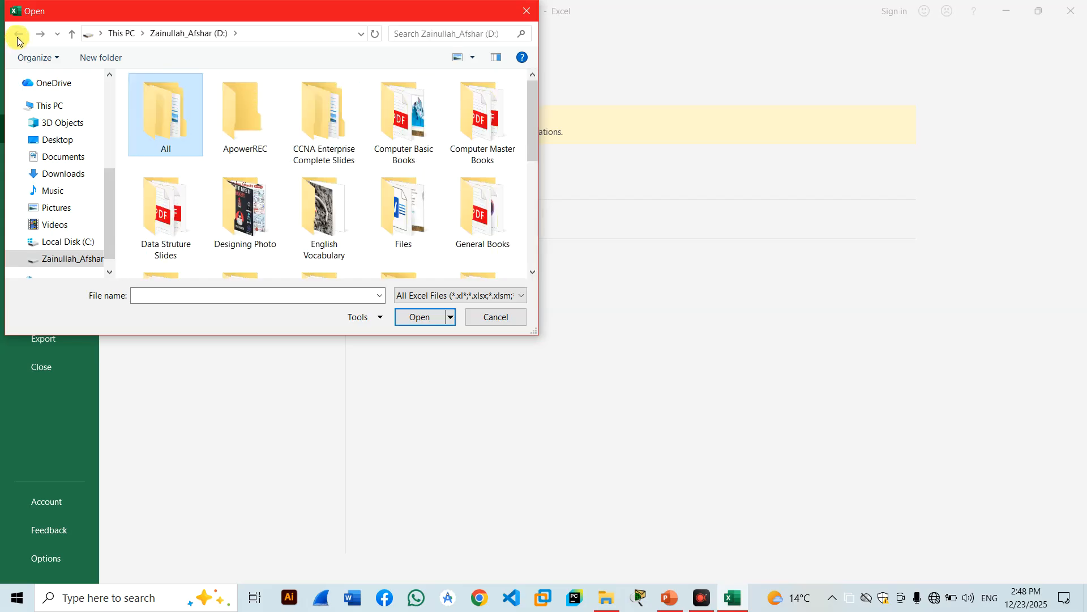
mouse_move(534, 124)
left_mouse_down()
mouse_move(531, 246)
mouse_move(539, 114)
left_mouse_up()
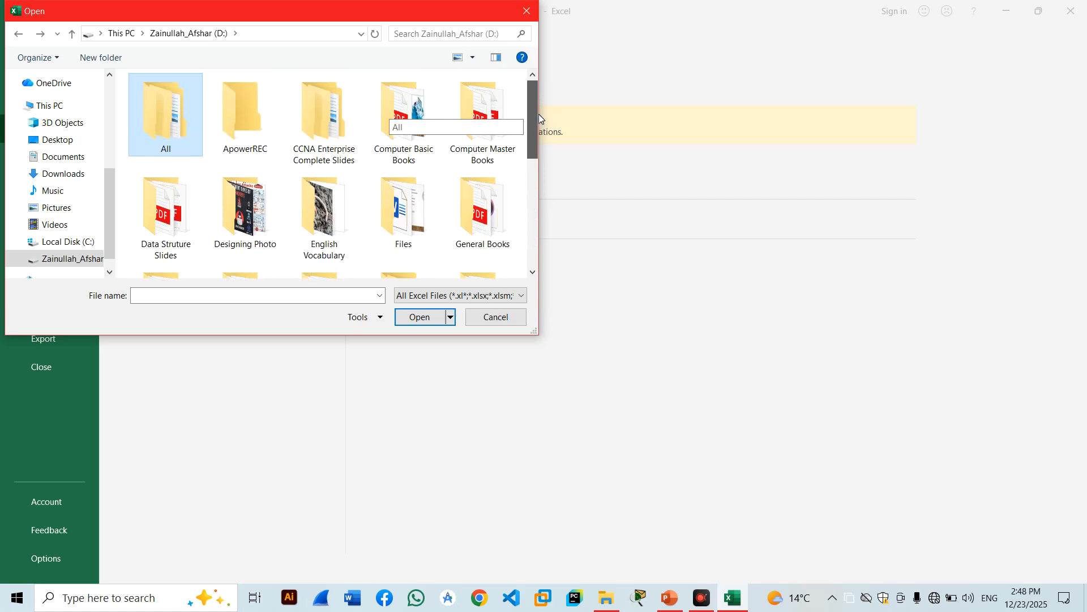
double_click(405, 205)
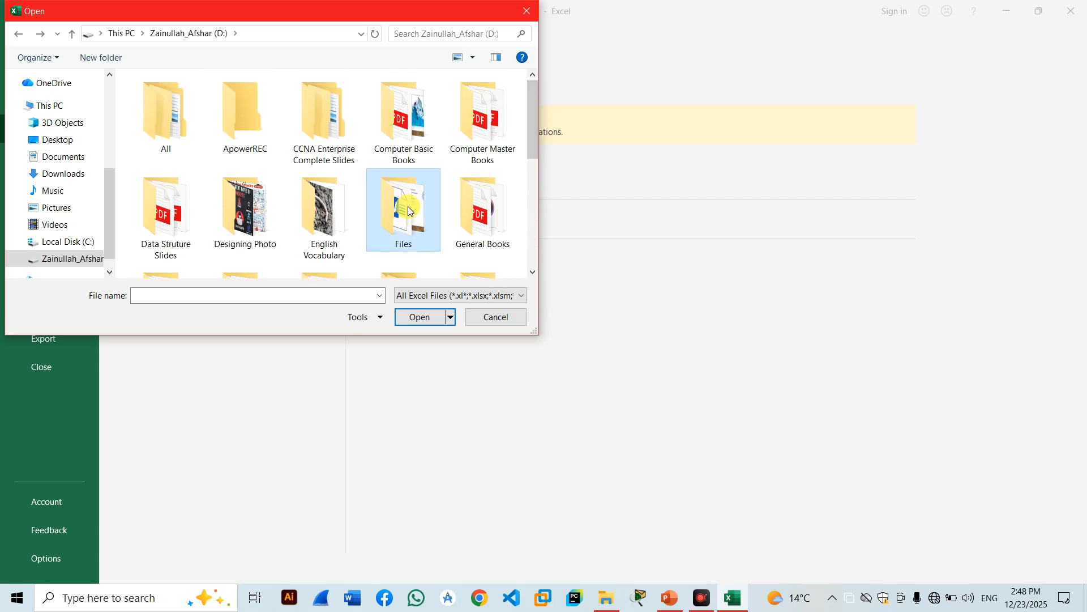
left_click(18, 34)
left_click(18, 34)
left_click(527, 11)
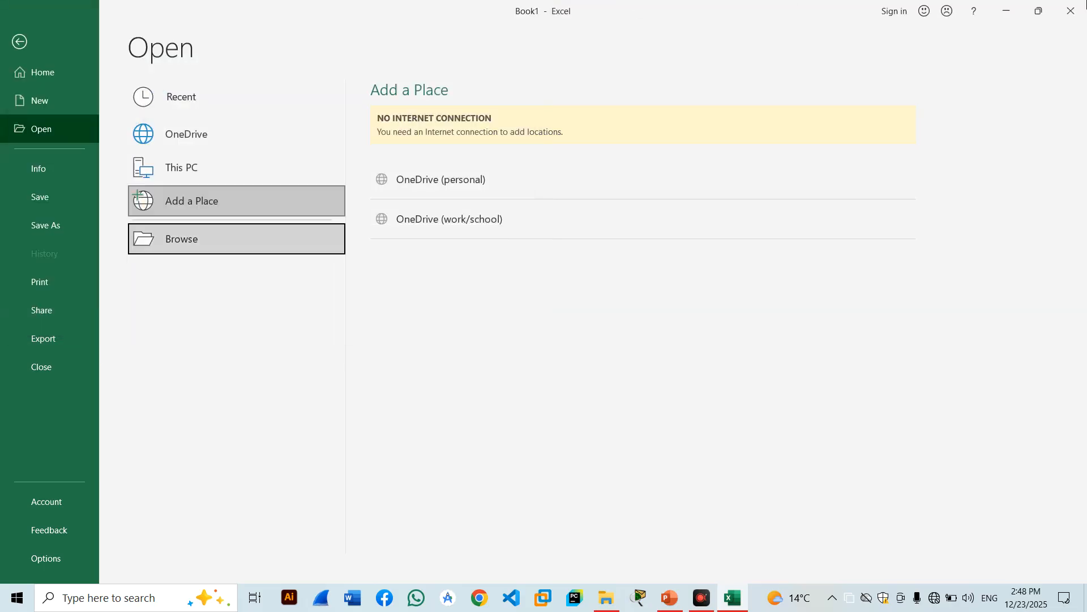
left_click(1070, 11)
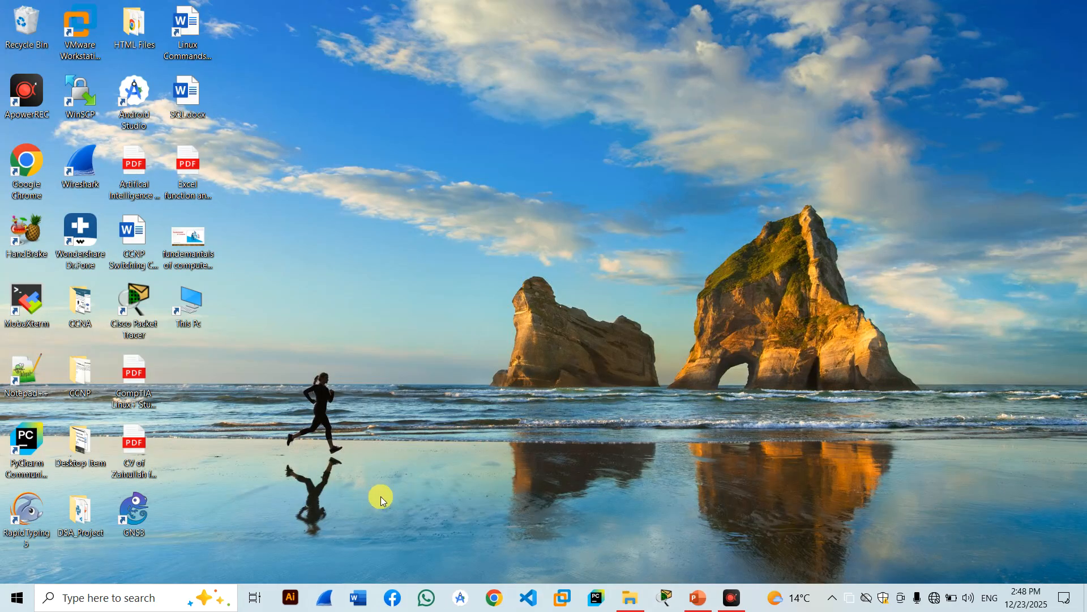
Launch Excel from the Run box with 'excel' and start a blank workbook.
key("super+r")
type("ex")
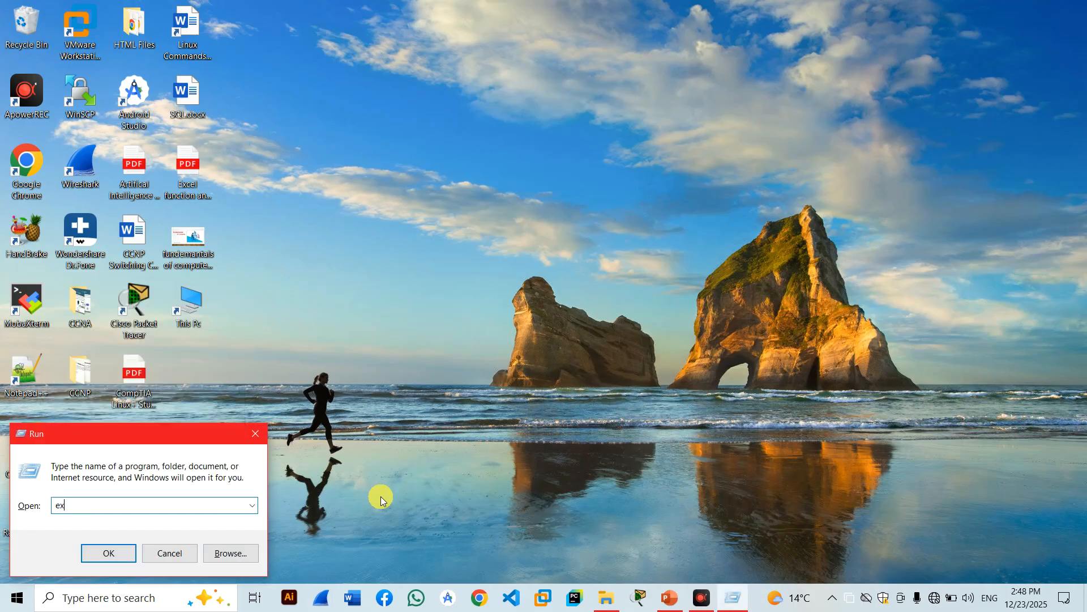
type("cel")
key("Return")
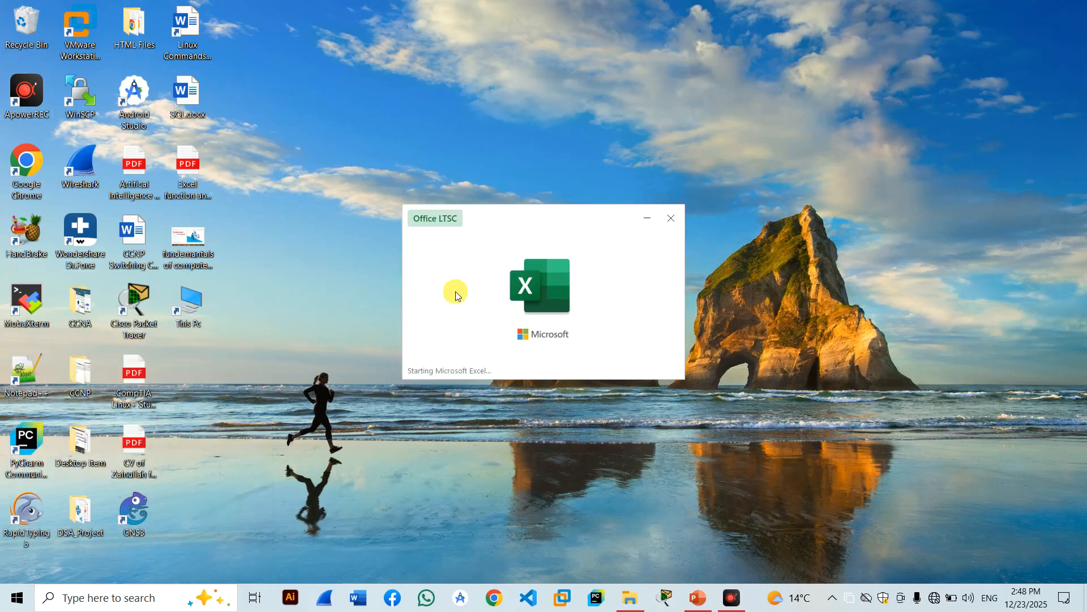
left_click(208, 151)
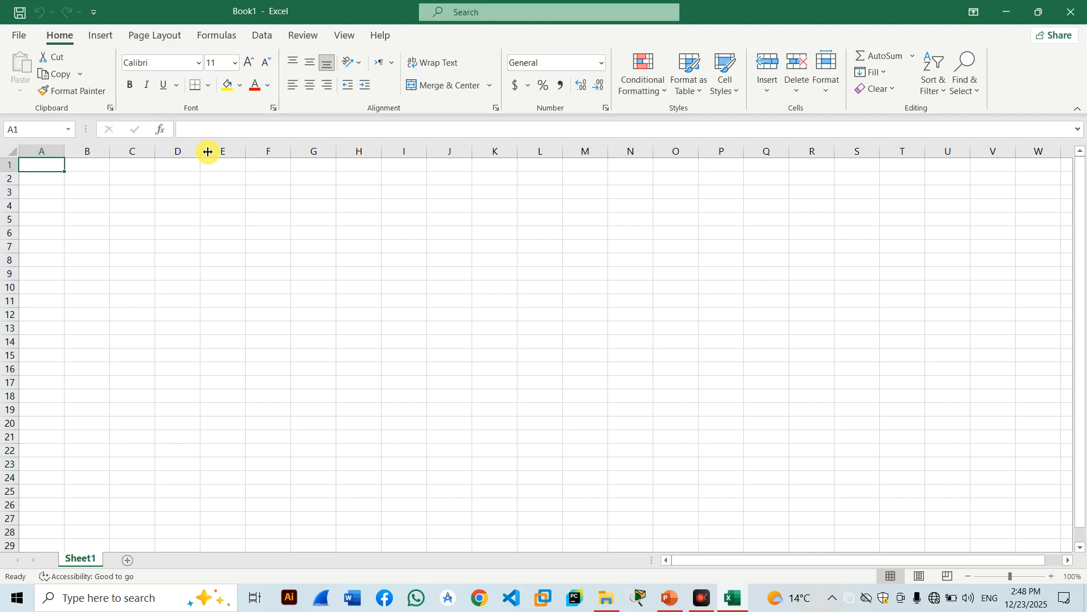
Save the blank workbook as ali.xlsx on the Desktop and close Excel.
key("ctrl+s")
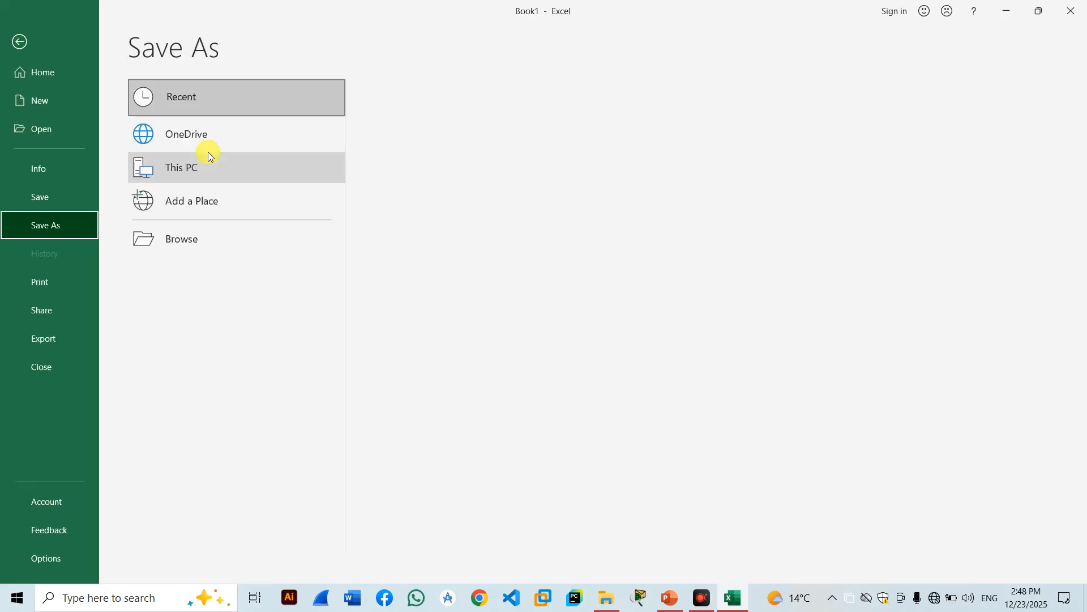
left_click(155, 234)
type("ali")
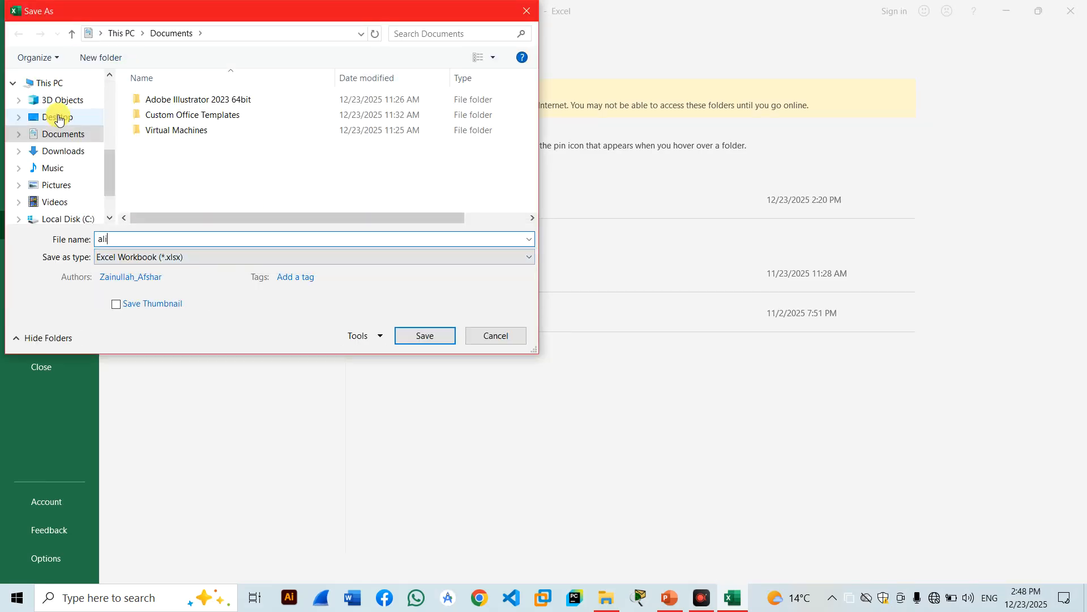
left_click(35, 116)
left_click(421, 336)
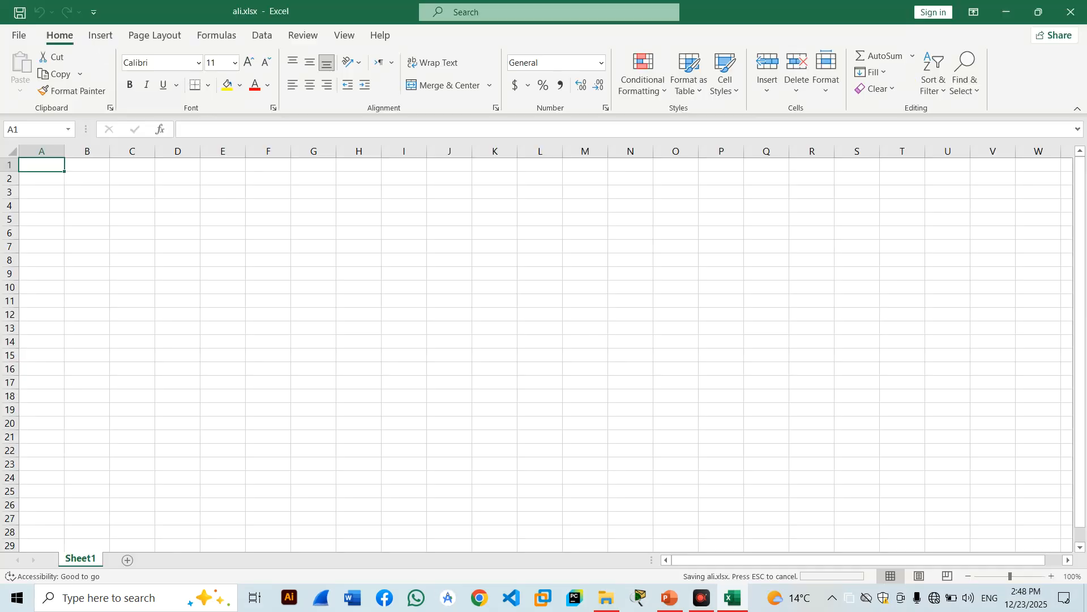
left_click(1071, 10)
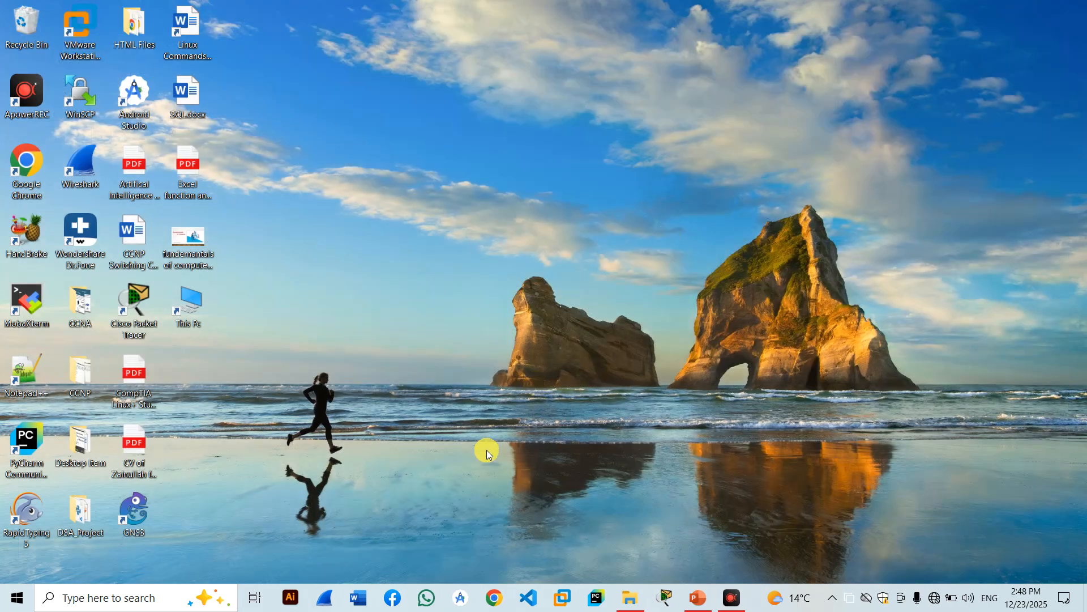
Relaunch Excel from the Run box and start a blank workbook.
key("super+r")
key("Return")
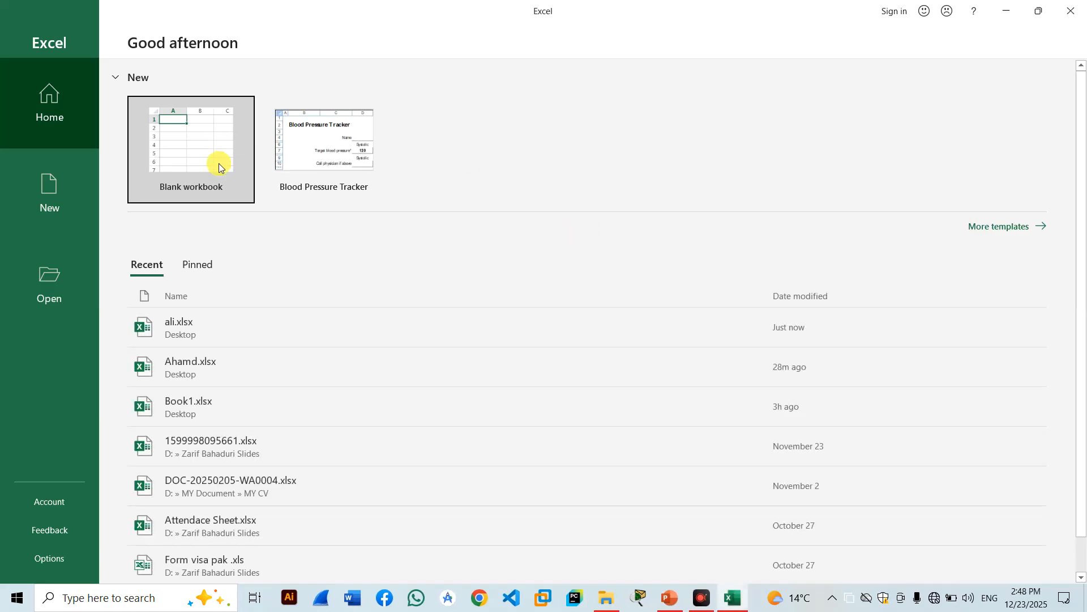
left_click(204, 154)
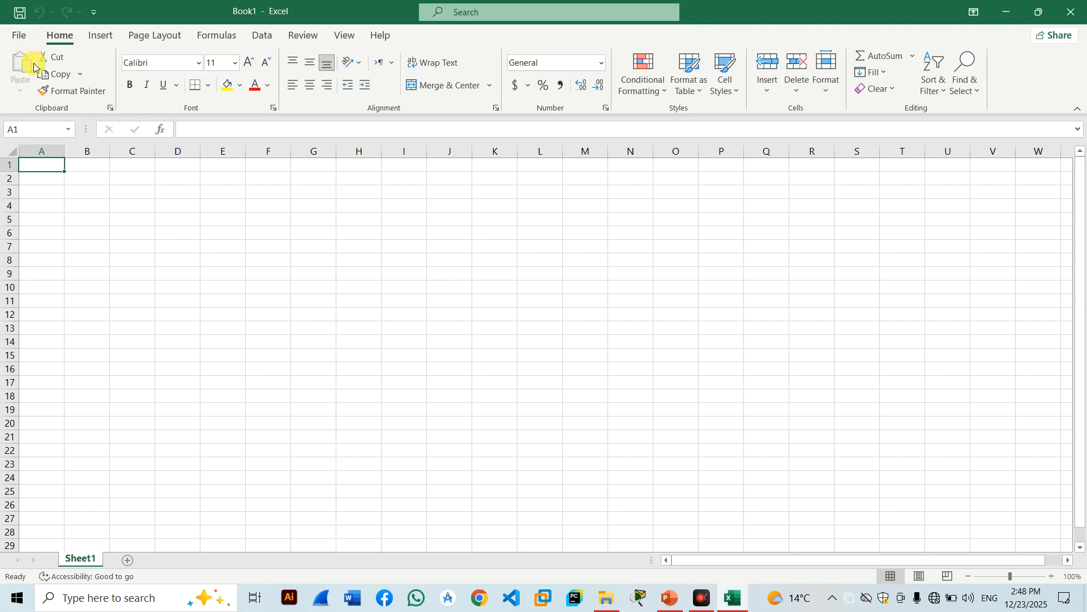
Browse to the Desktop from File > Open and open ali.xlsx.
left_click(19, 40)
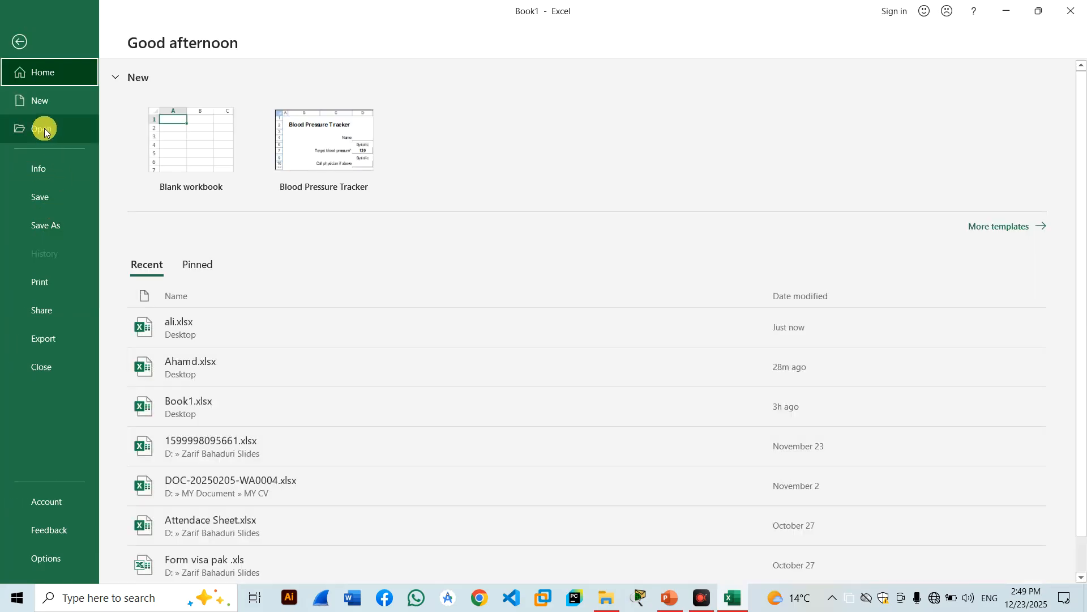
left_click(44, 128)
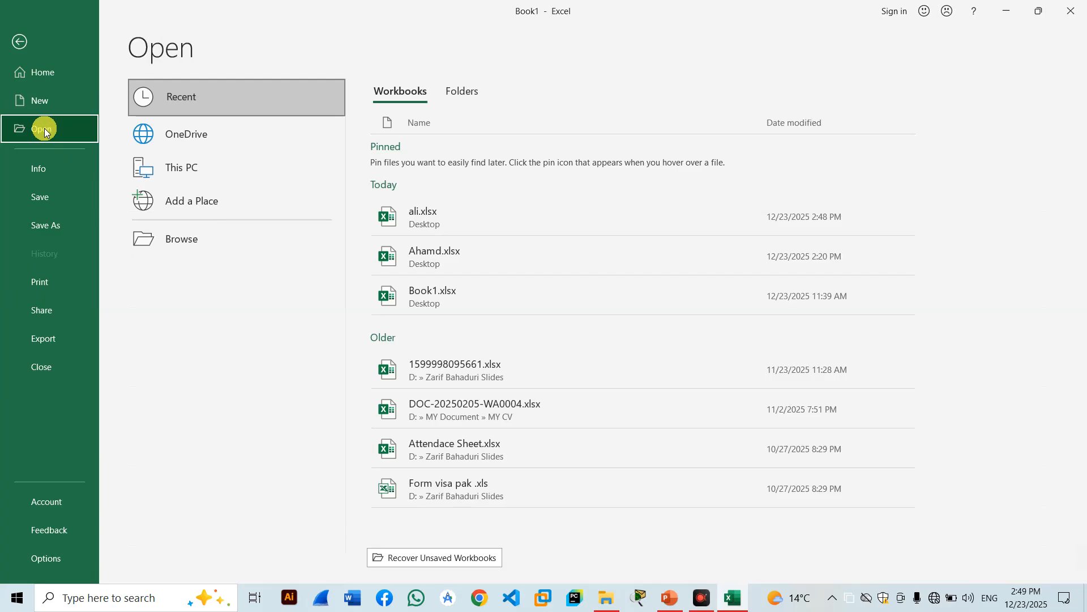
left_click(245, 246)
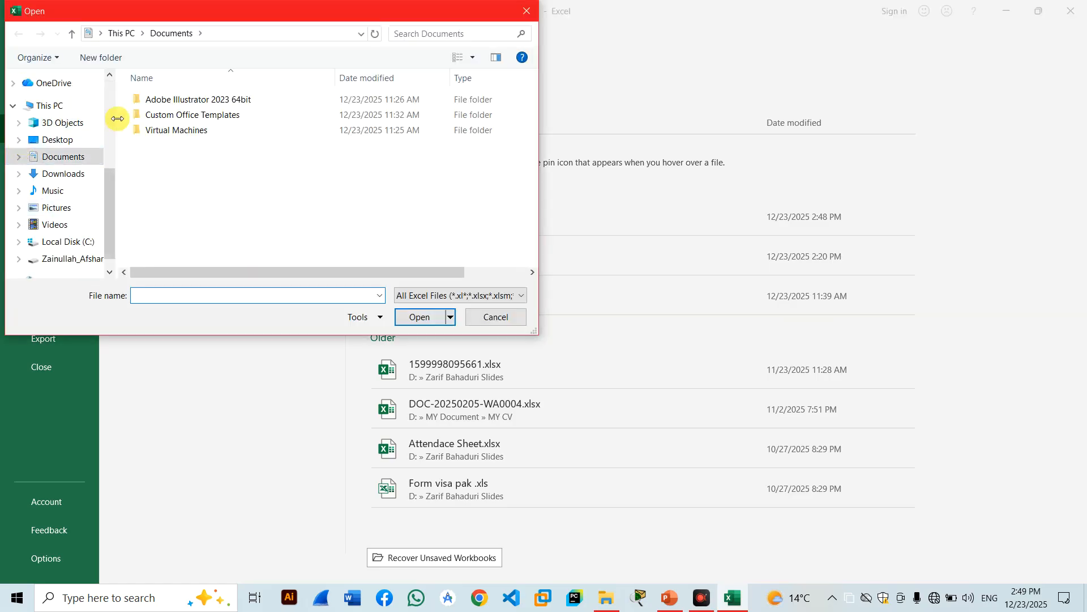
left_click(55, 143)
left_click(189, 179)
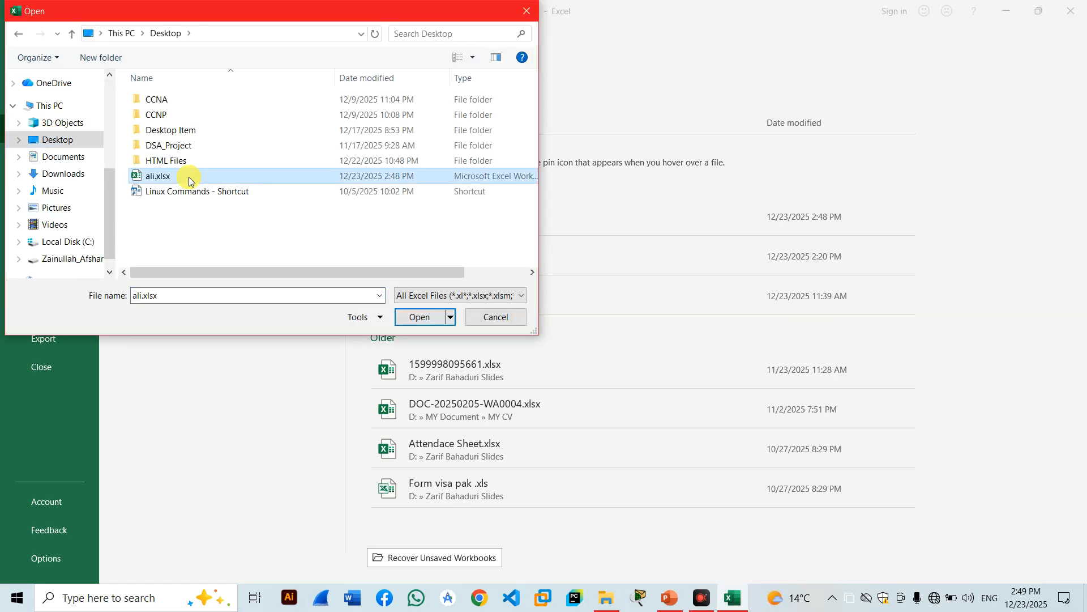
left_click(420, 318)
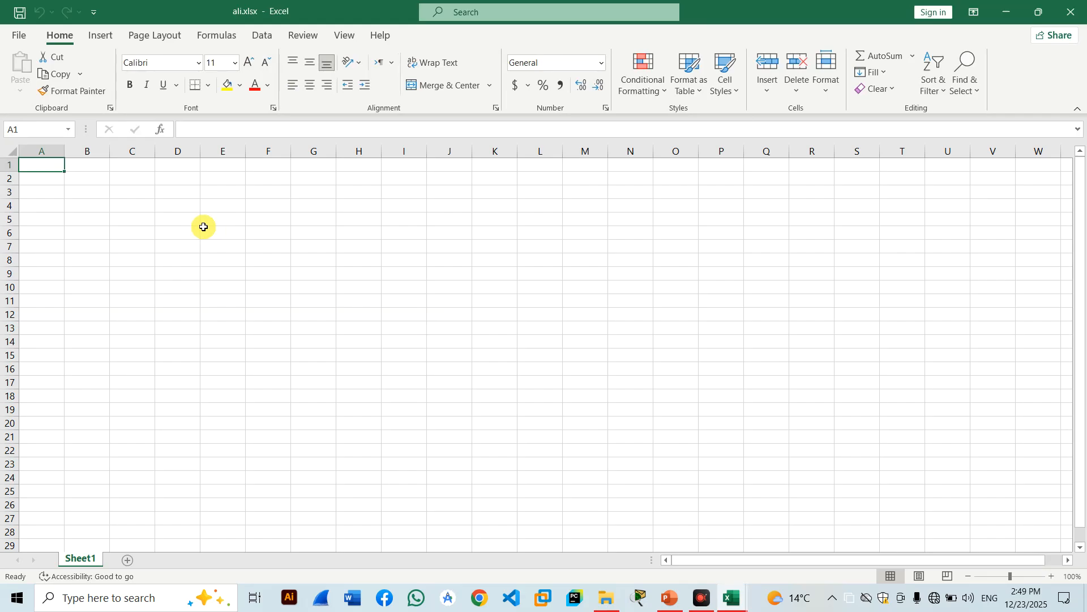
left_click(18, 41)
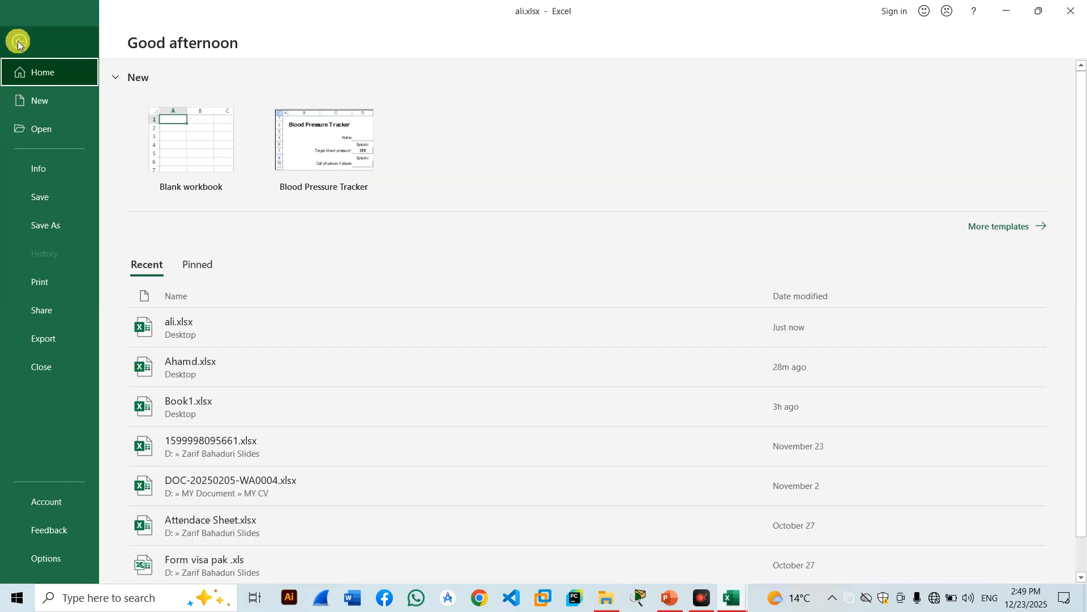
left_click(42, 135)
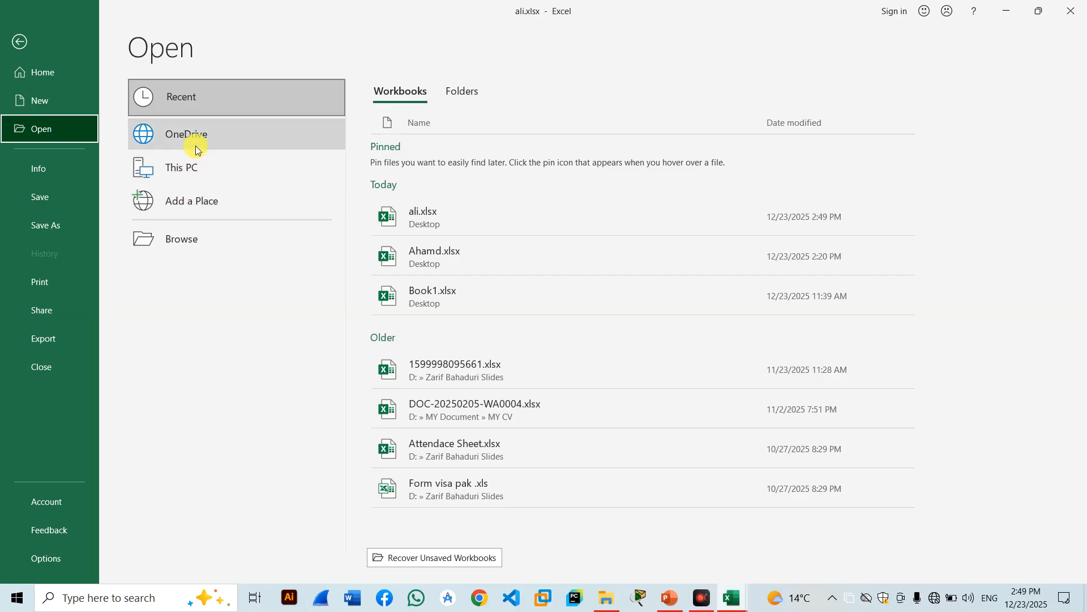
left_click(39, 166)
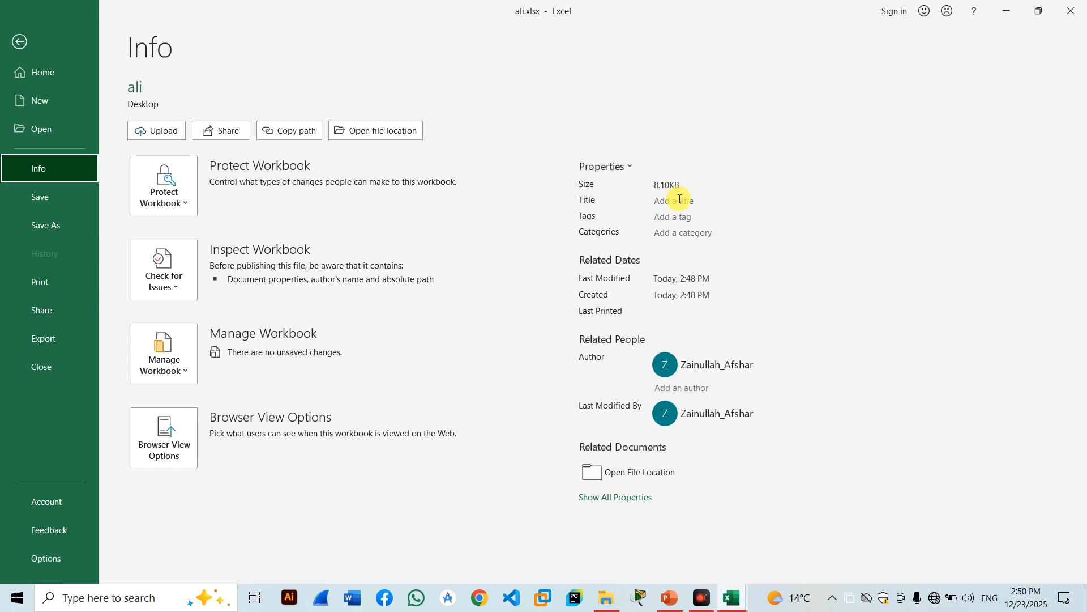
left_click(14, 41)
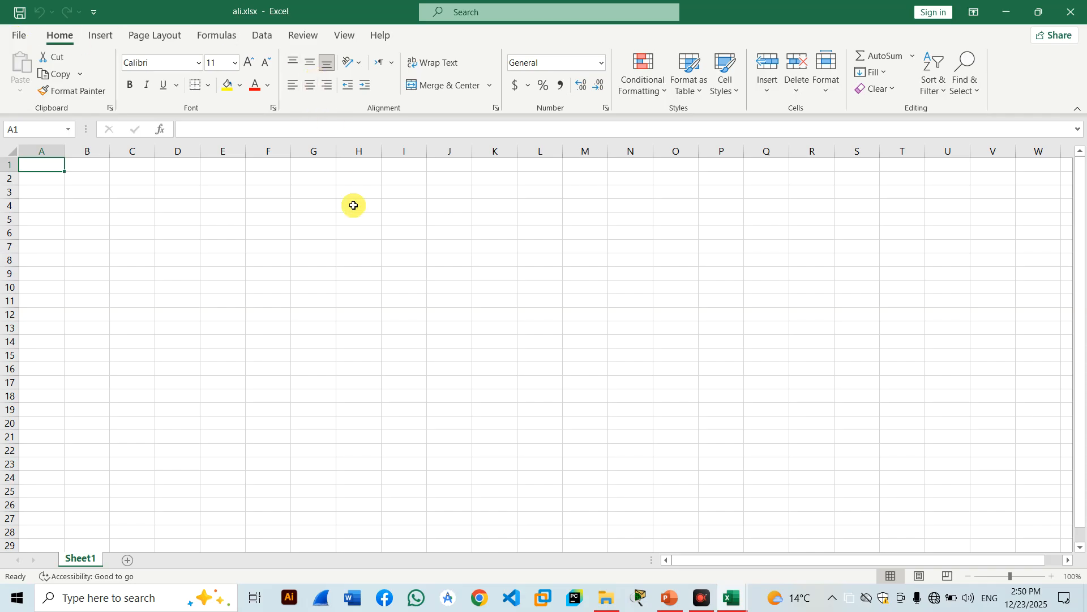
Enter 'ali' in A1 and 'ahmad' in A2, then fill 'ahmad' down to A17.
type("ali")
key("Return")
type("aghsoud")
key("BackSpace")
key("BackSpace")
key("BackSpace")
key("BackSpace")
key("BackSpace")
key("BackSpace")
type("hmad")
key("BackSpace")
key("BackSpace")
type("a")
key("BackSpace")
type("ad")
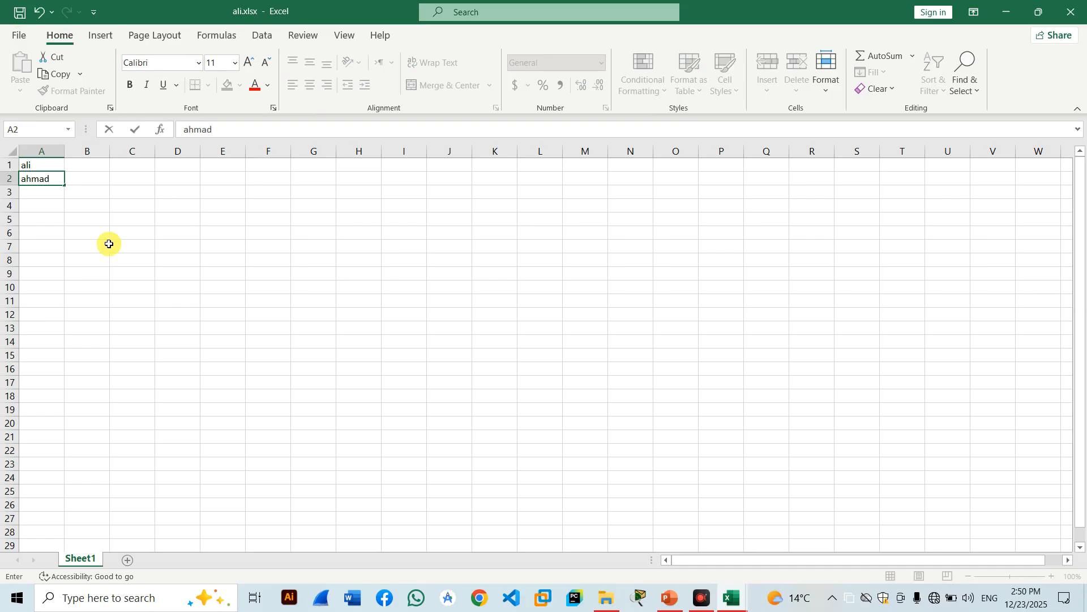
left_click(10, 233)
left_click(44, 183)
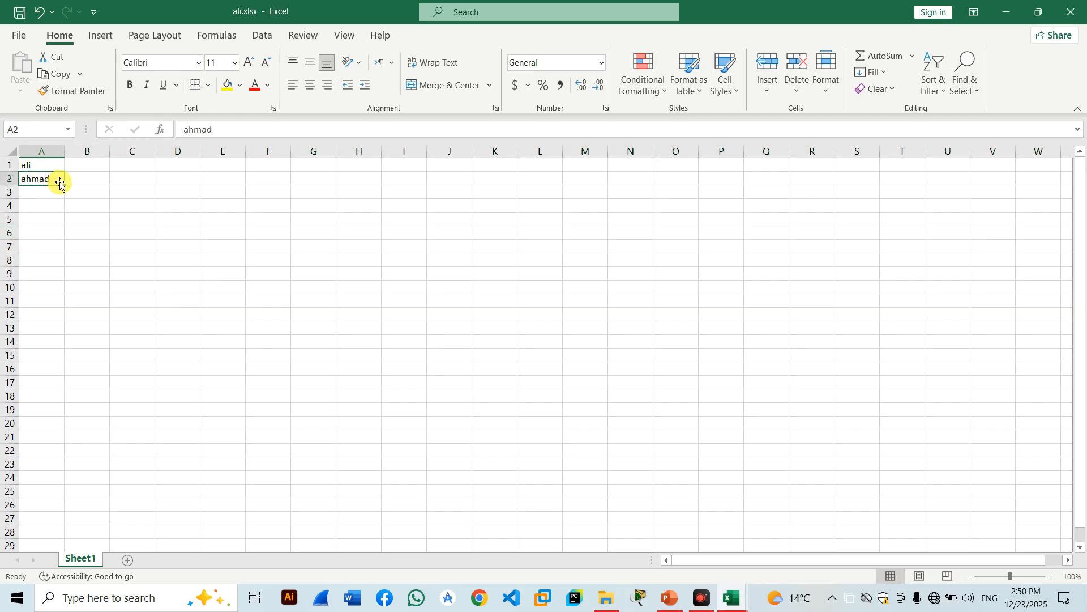
left_click_drag(61, 185, 60, 391)
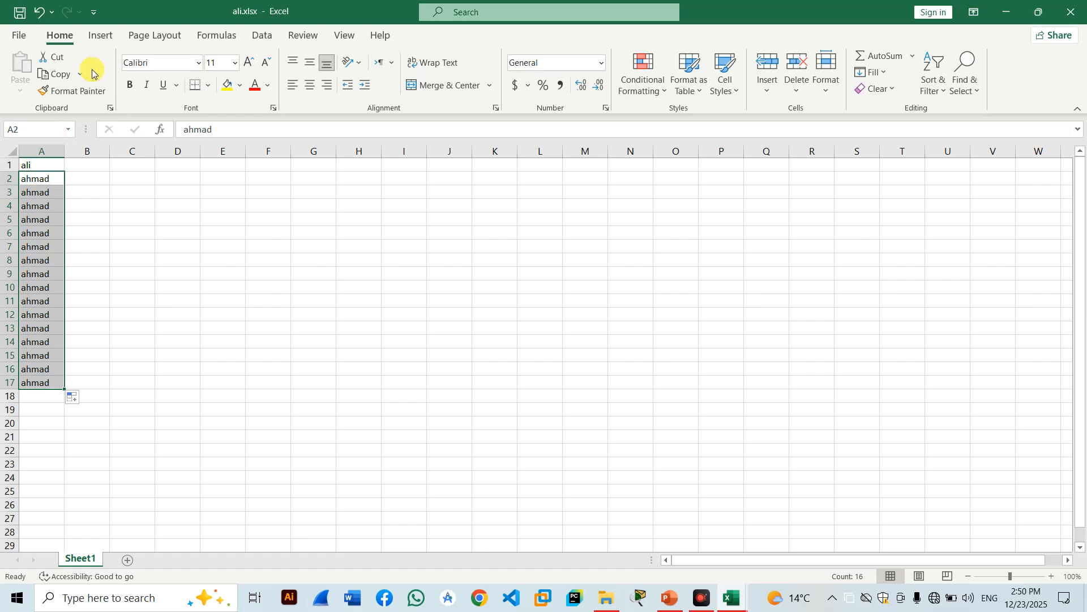
Close Excel, reopen ali.xlsx from the Desktop, return to A1, and open the File page.
left_click(1084, 4)
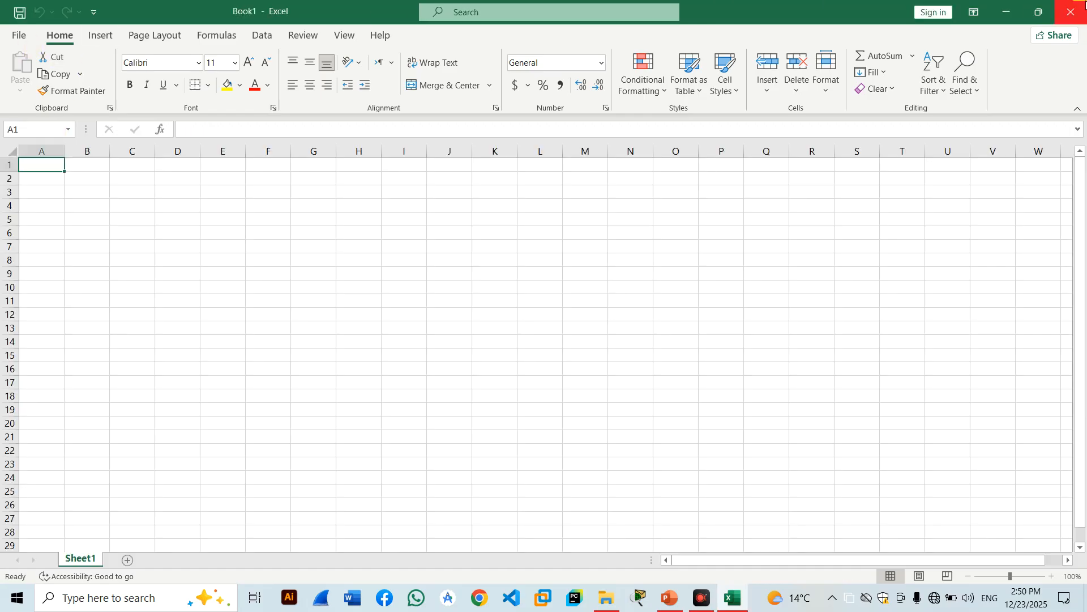
left_click(1084, 4)
double_click(203, 378)
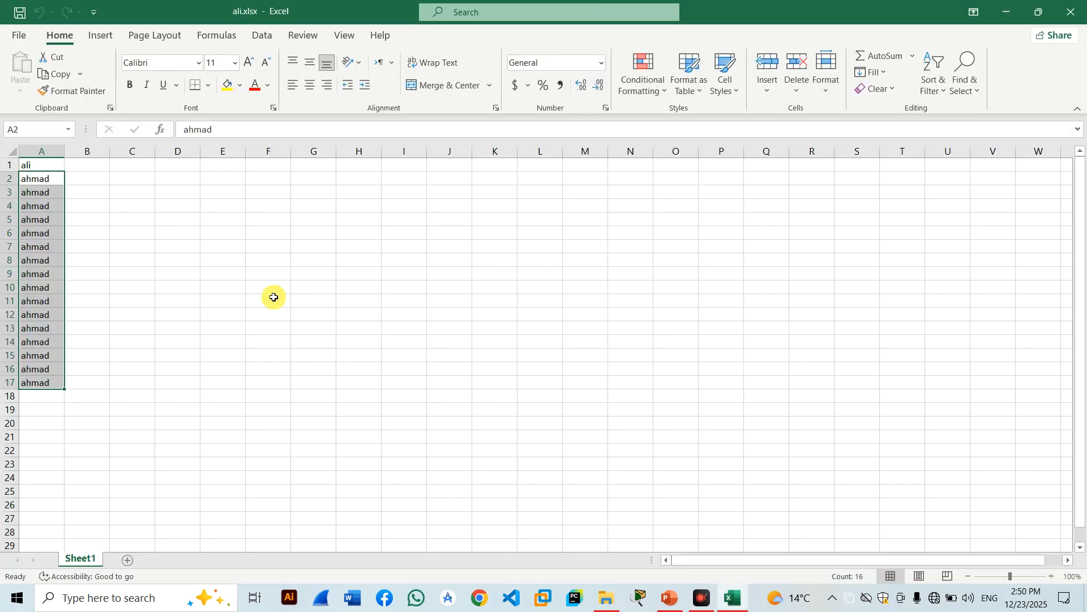
left_click(126, 217)
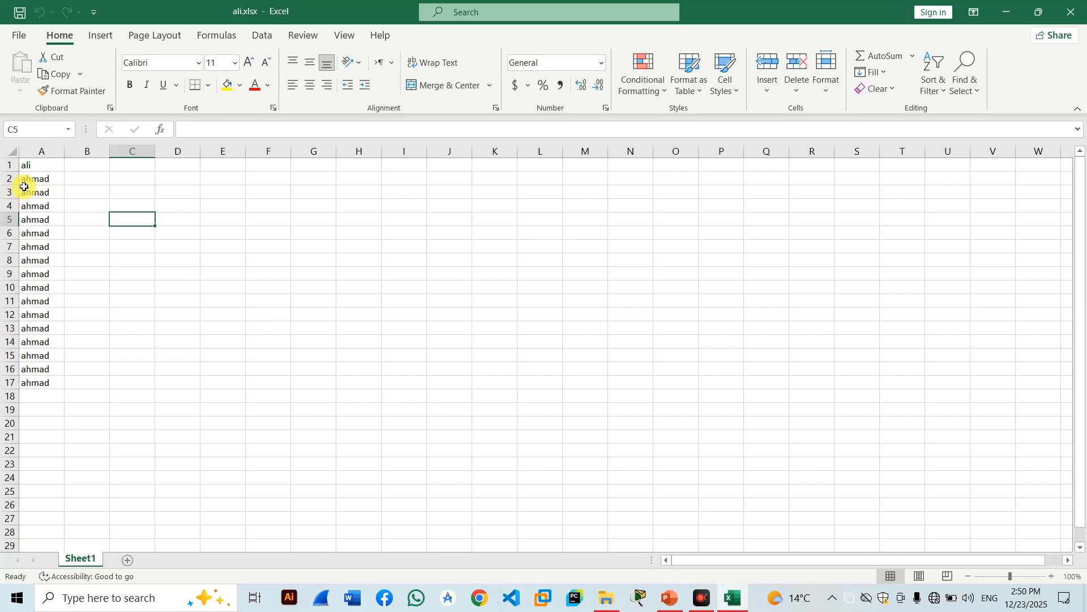
left_click(35, 165)
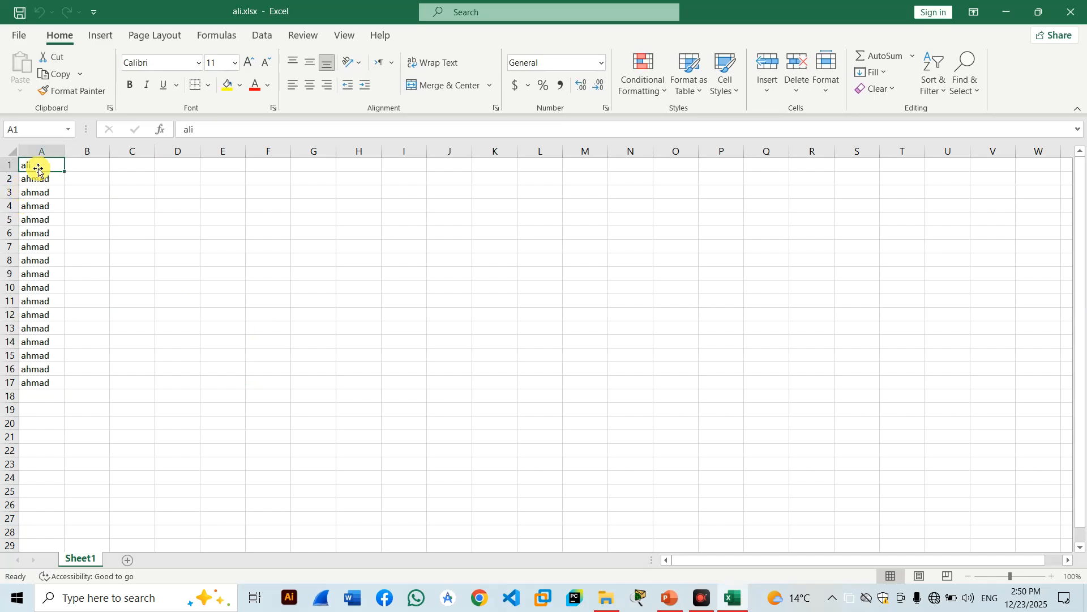
left_click(19, 32)
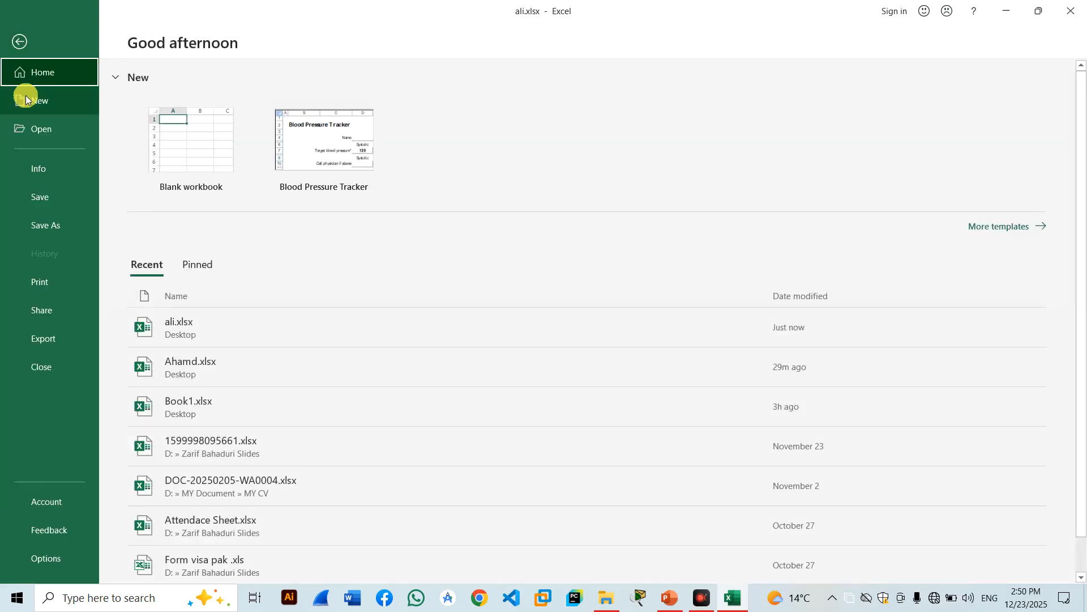
Show the Info page for ali.xlsx (8.63KB) and click into the Title and Categories fields.
left_click(32, 166)
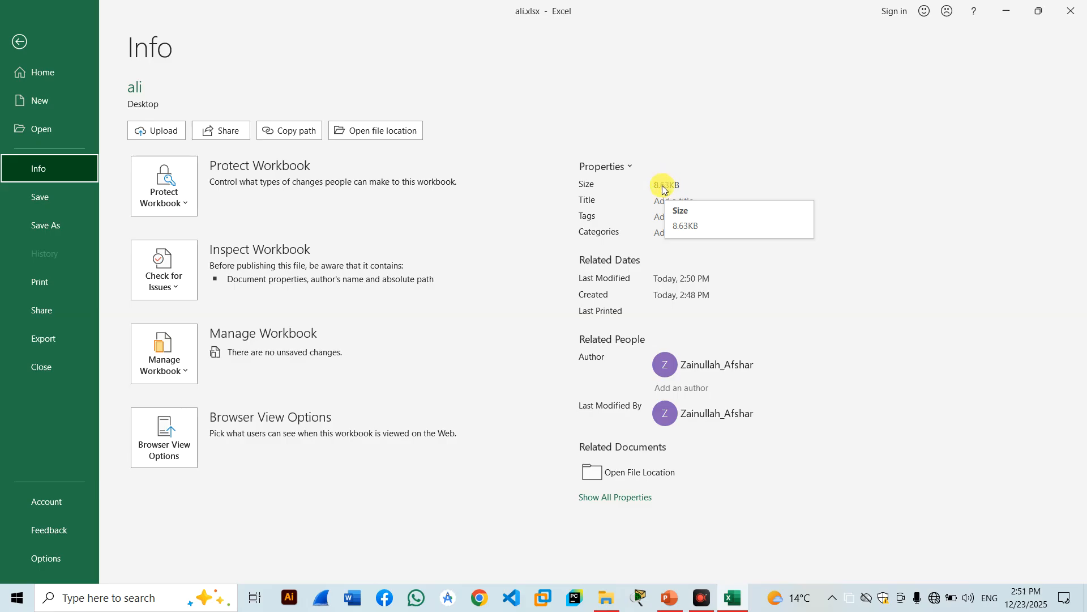
left_click(678, 201)
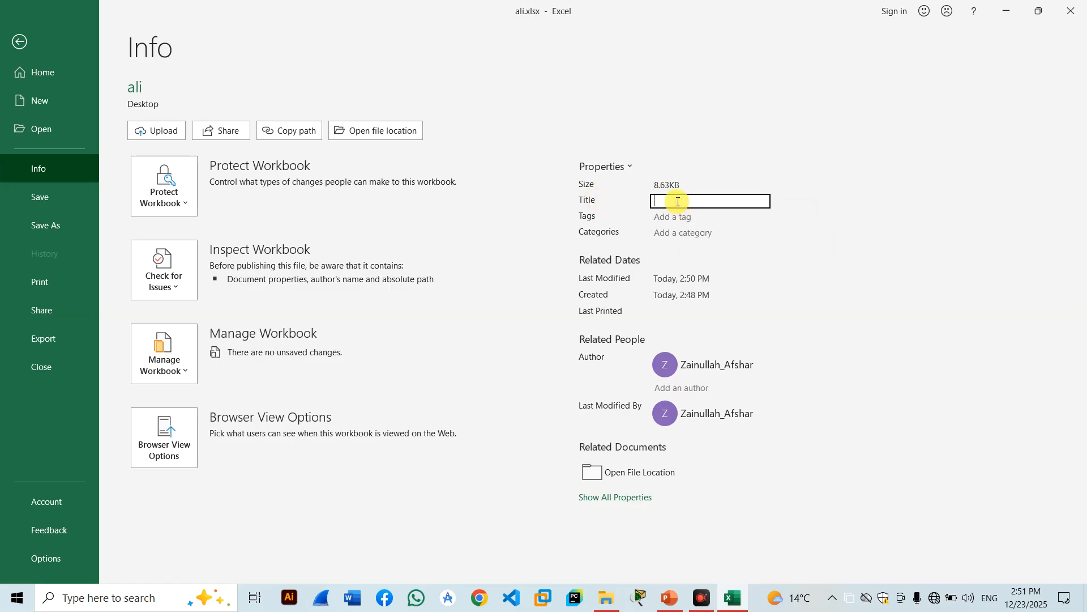
left_click(678, 234)
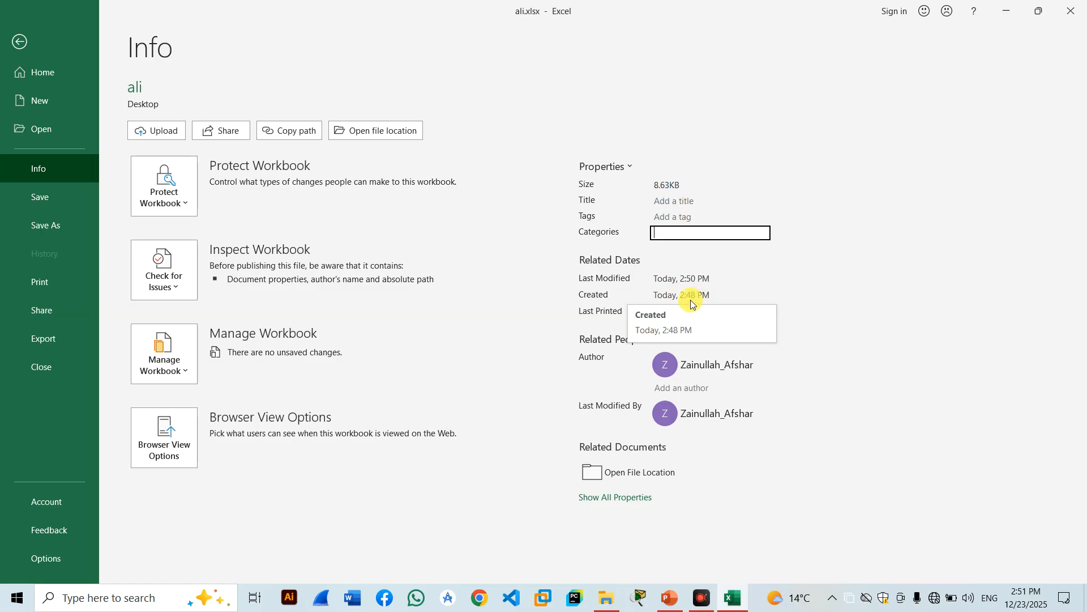
Set ali.xlsx to Always Open Read-Only under Protect Workbook, then close it.
left_click(172, 198)
left_click(173, 198)
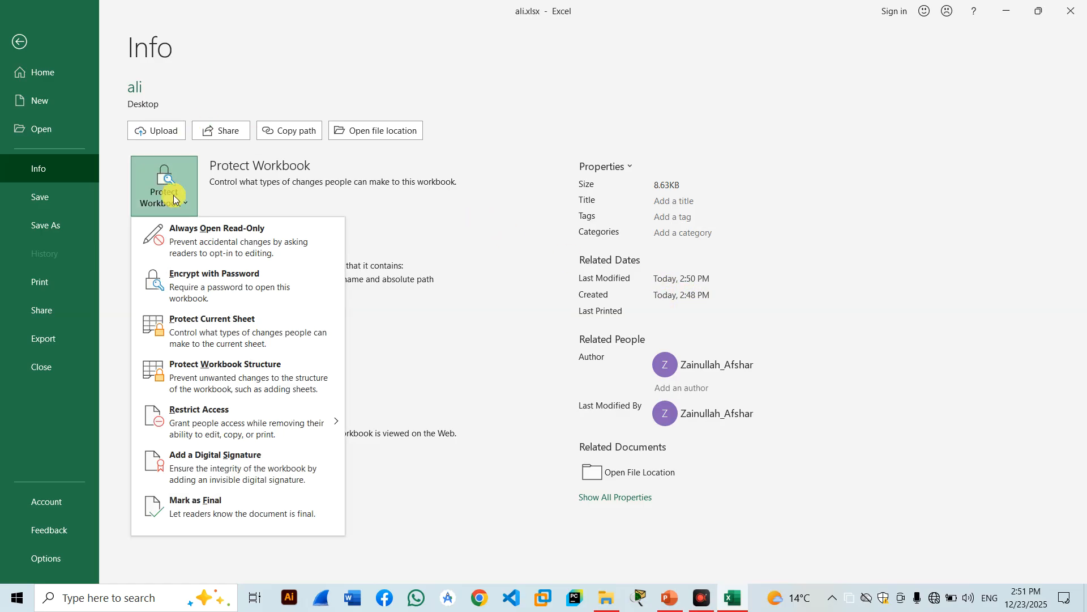
left_click(184, 244)
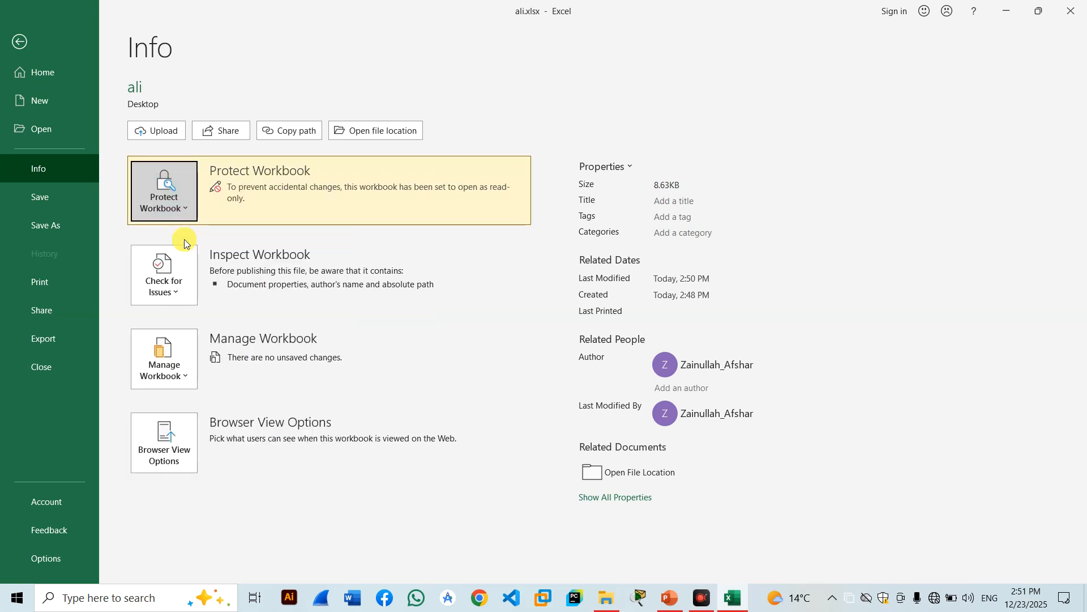
key("Escape")
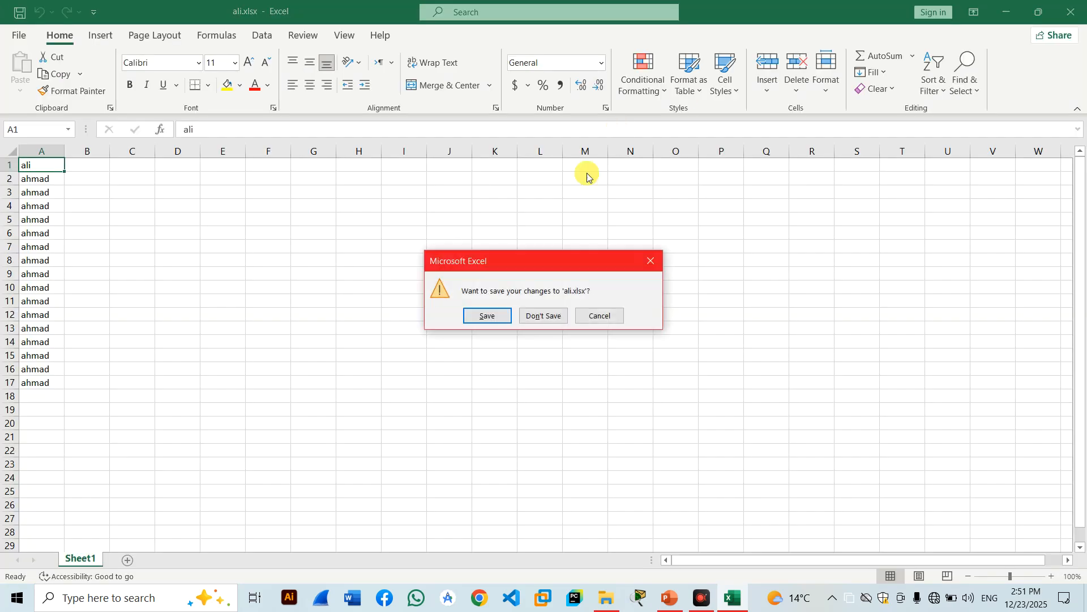
Save ali.xlsx, then reopen it from the desktop with editing allowed.
left_click(496, 313)
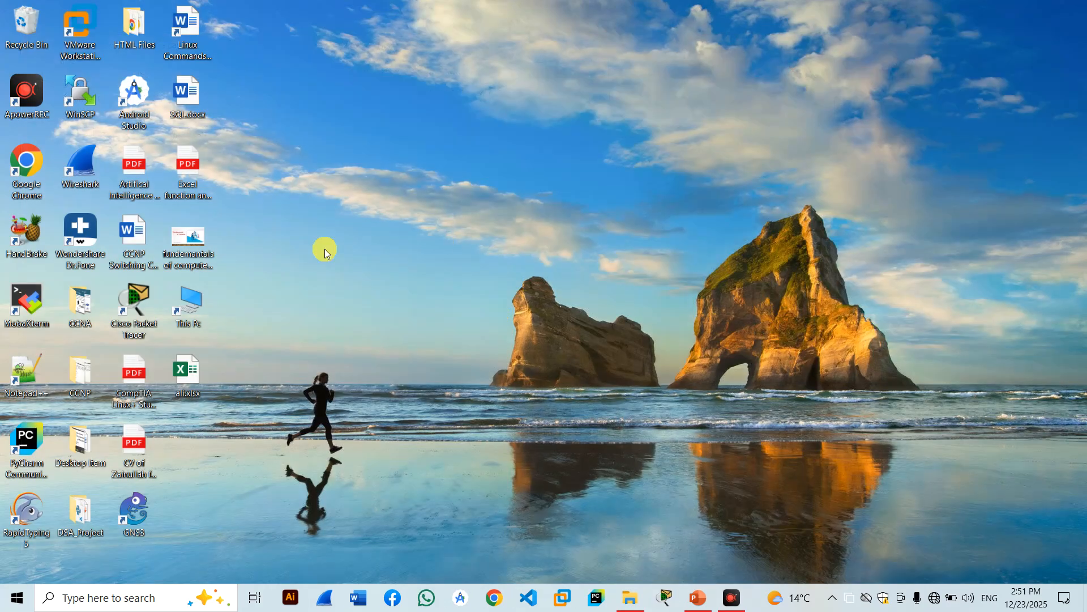
double_click(187, 379)
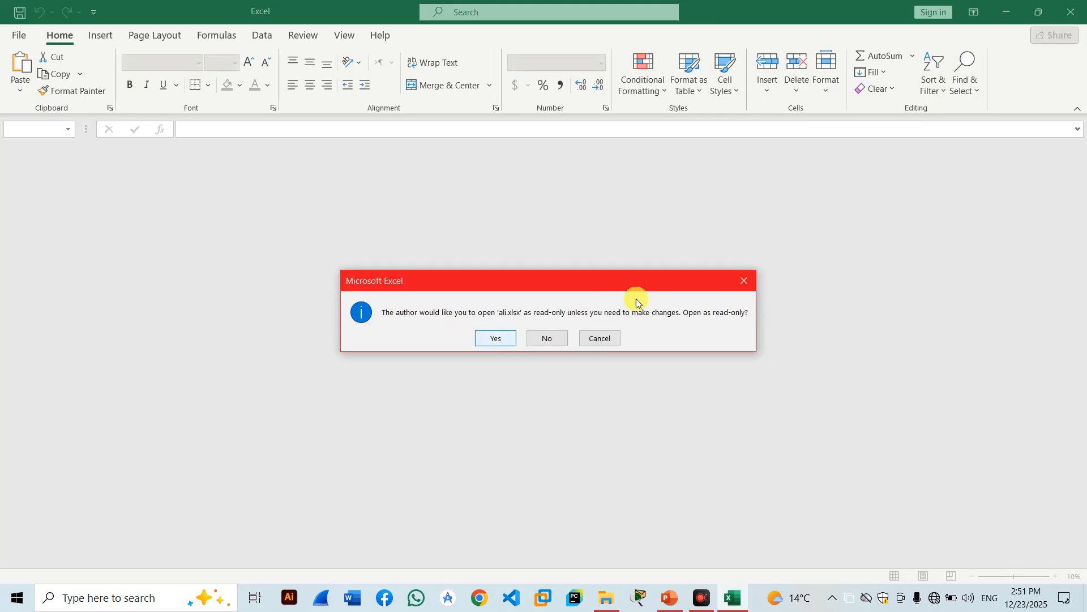
left_click(494, 338)
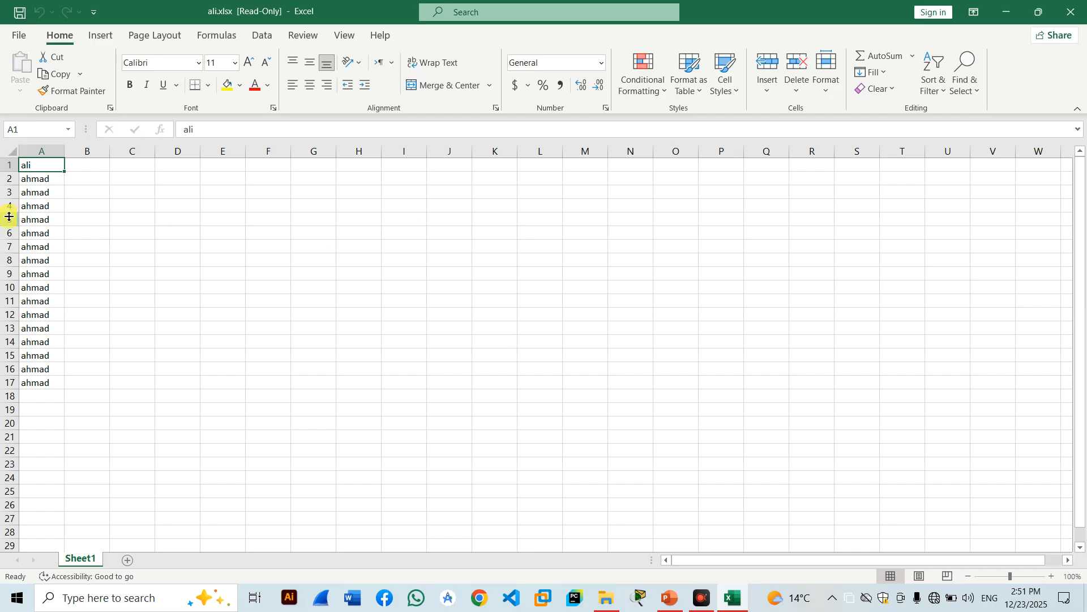
left_click(1070, 11)
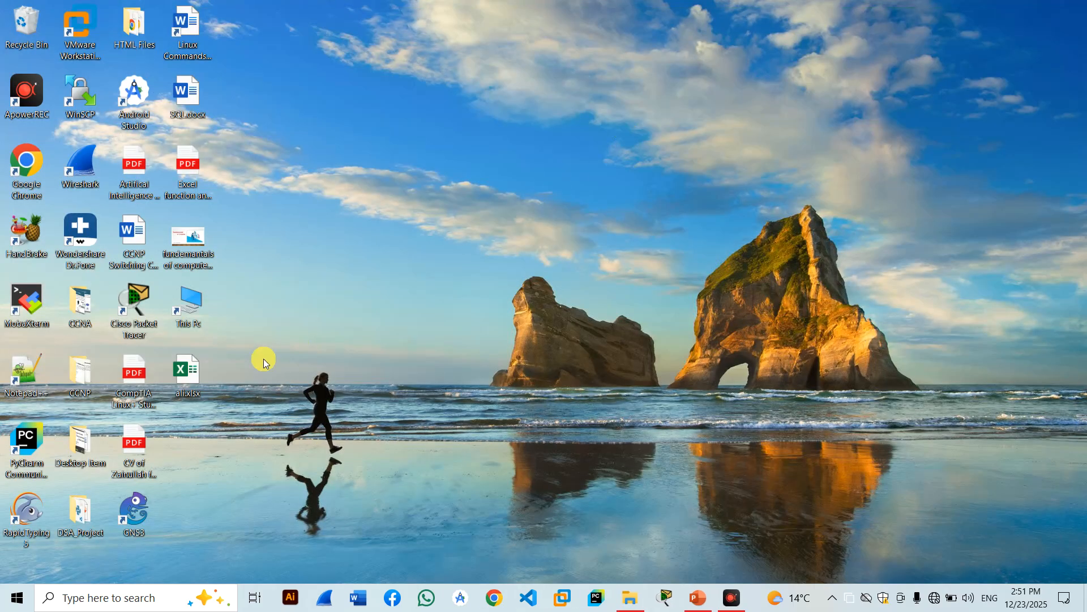
double_click(203, 382)
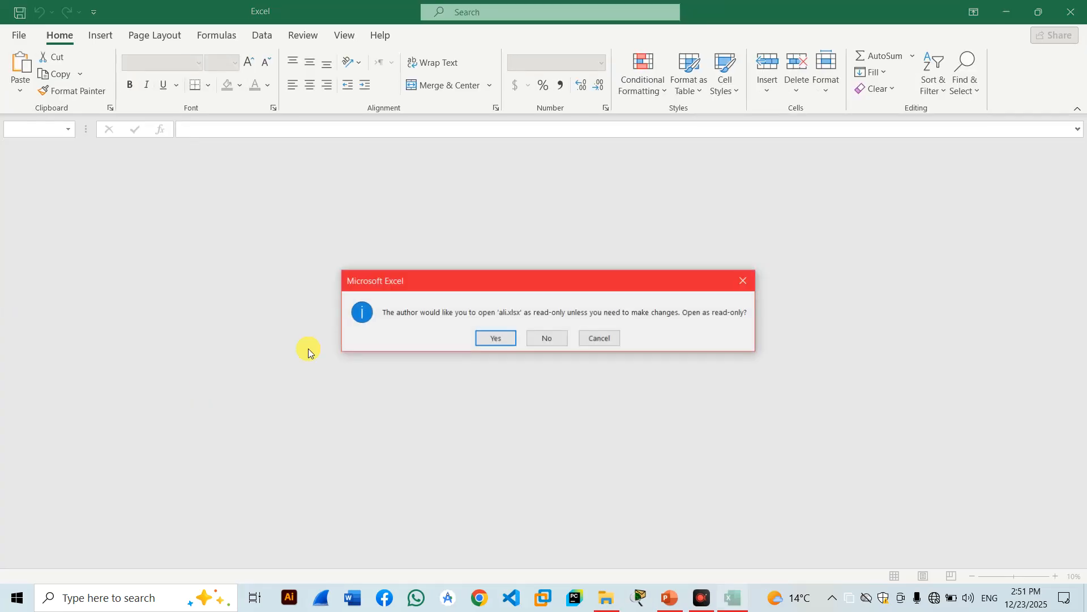
left_click(548, 340)
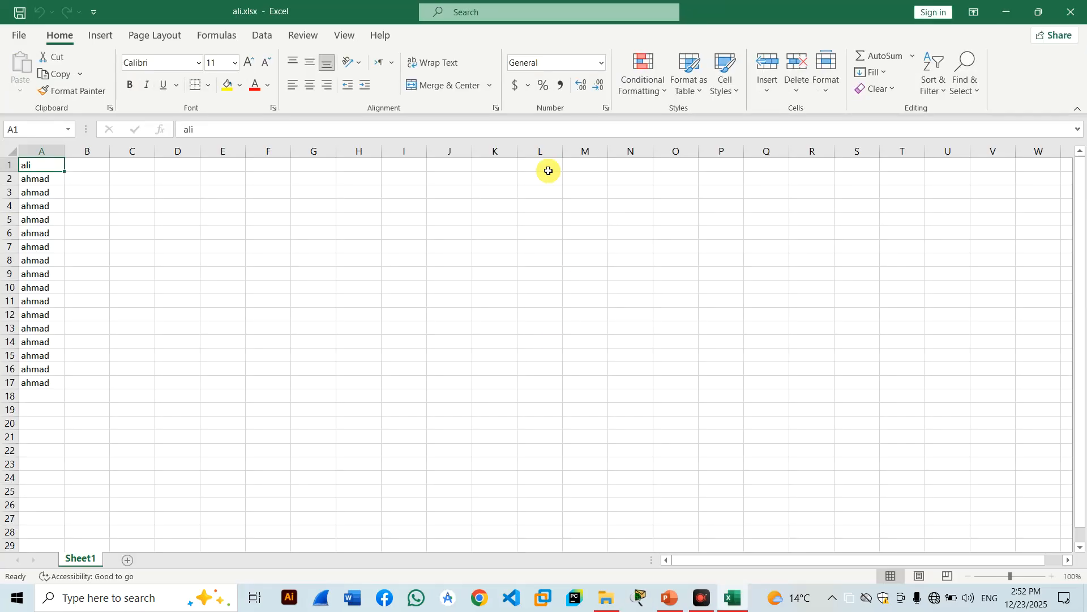
Enter 'nmm' in cell B4 and 'jmbjh' in cell H7.
left_click(52, 175)
left_click(49, 206)
left_click(90, 206)
type("nmmbj")
key("BackSpace")
key("BackSpace")
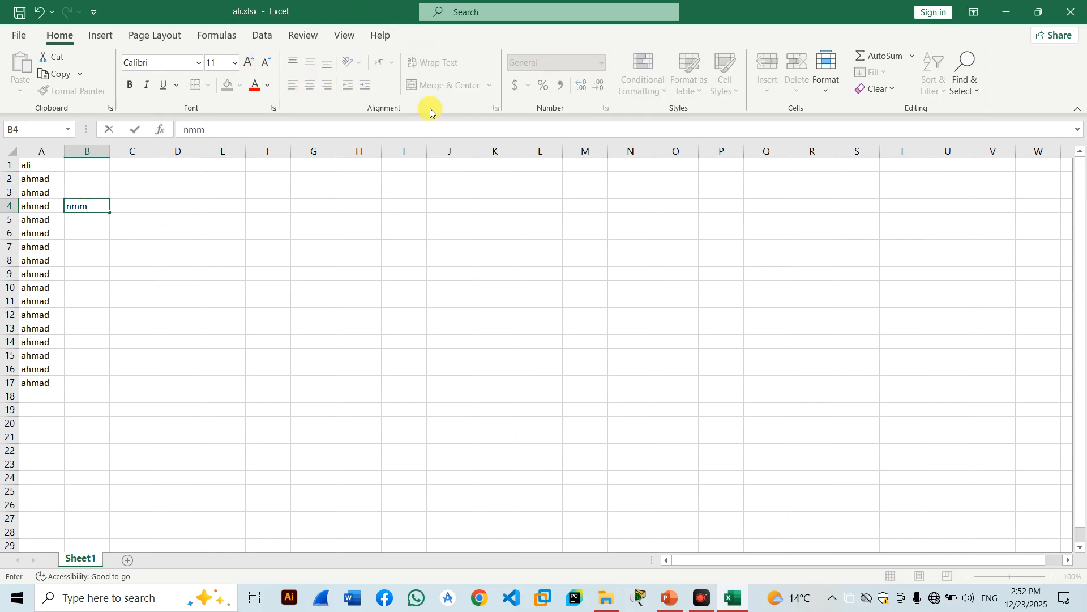
left_click(337, 248)
type("jmbjh")
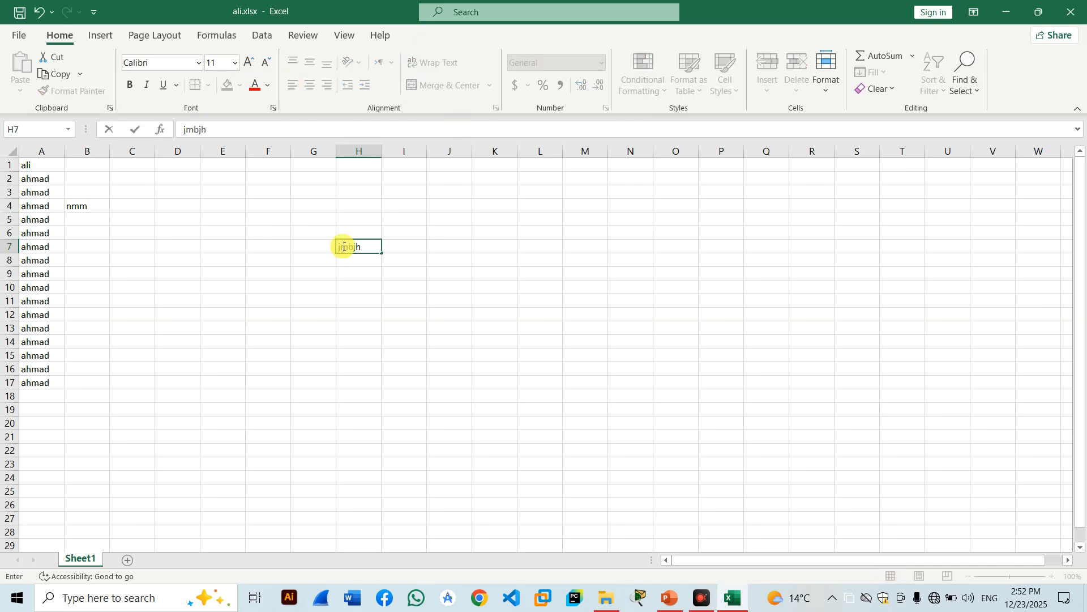
key("ctrl+Return")
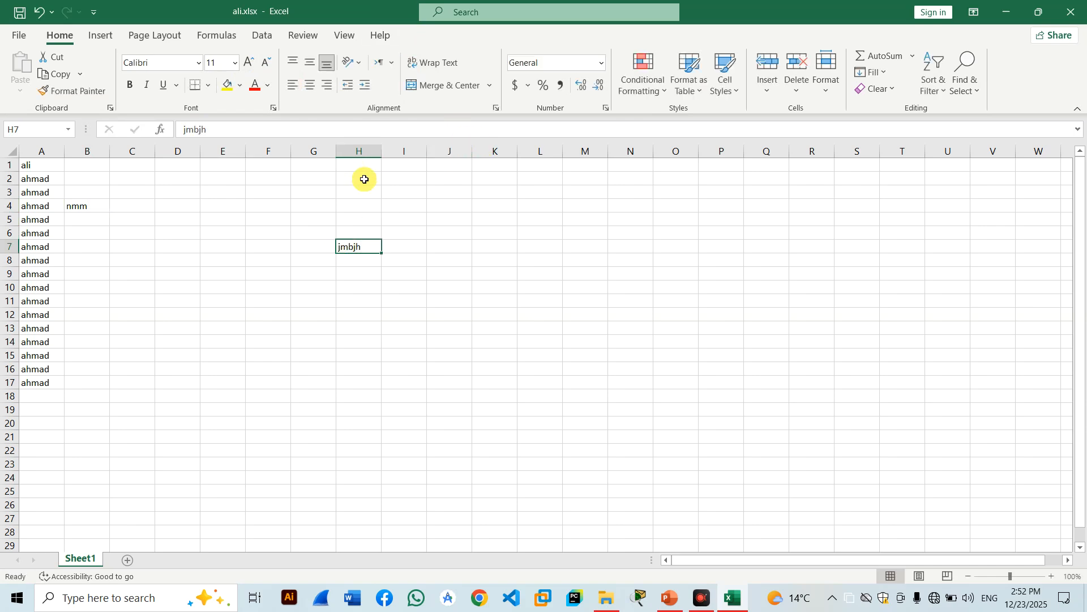
left_click(578, 220)
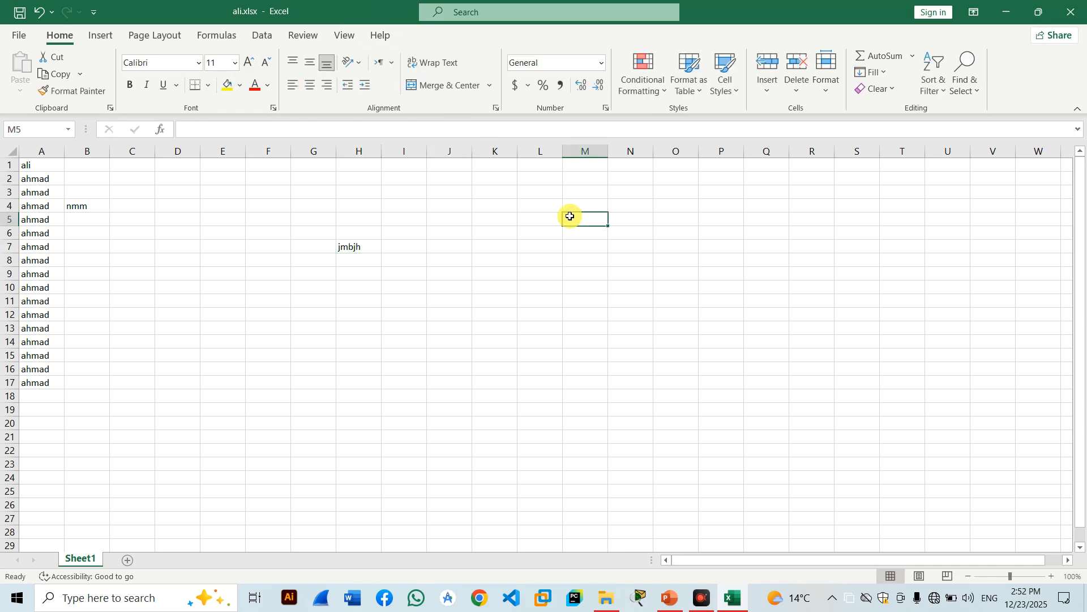
Close Excel, dismiss the Run dialog, and reopen ali.xlsx from the desktop as read-only.
left_click(1073, 12)
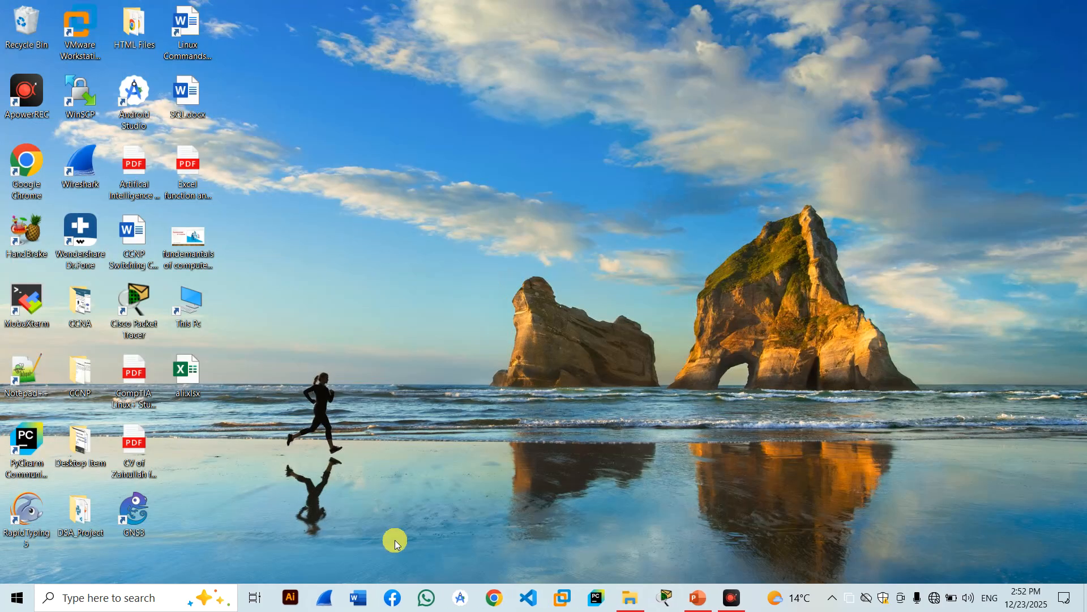
key("super+r")
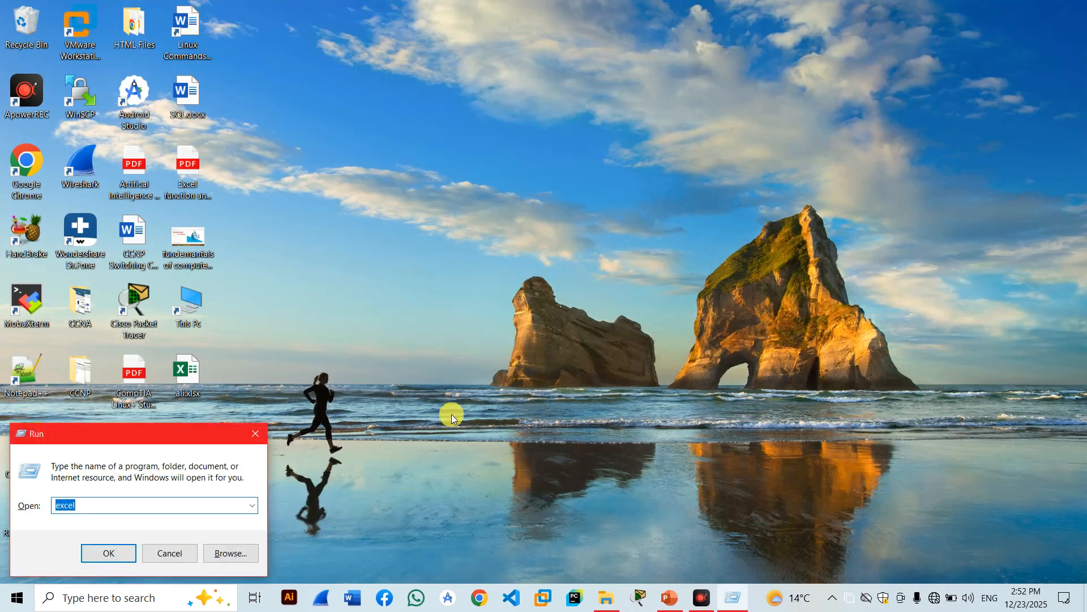
left_click(464, 364)
left_click(256, 433)
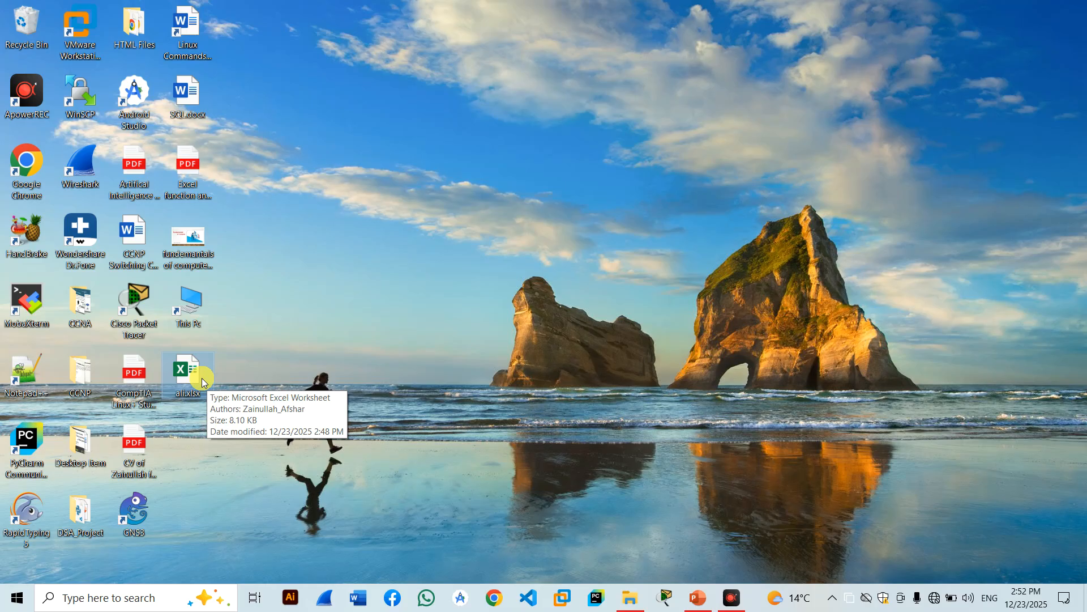
double_click(201, 378)
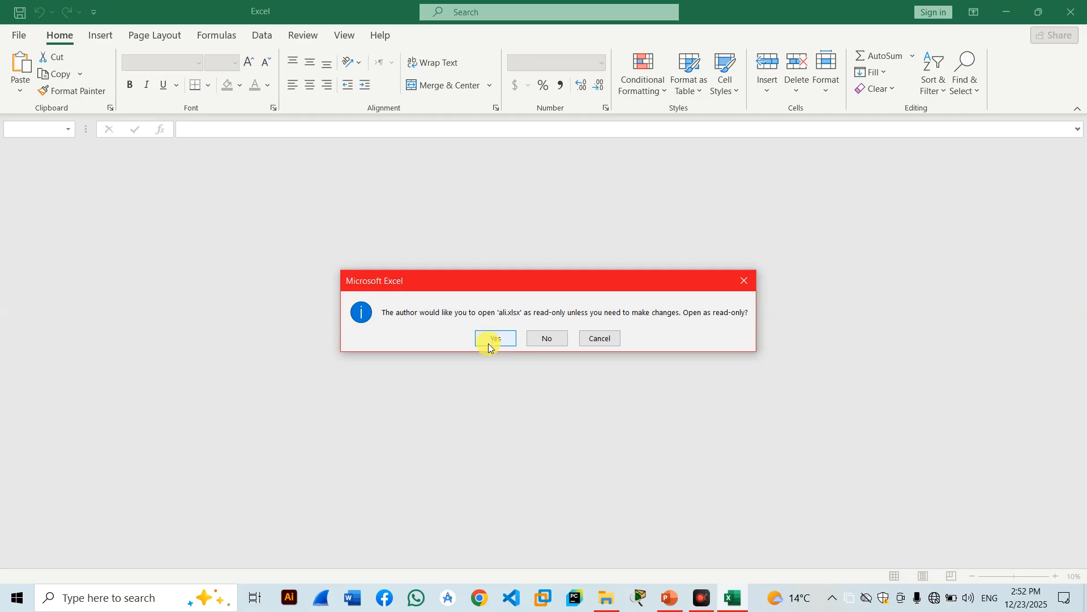
left_click(489, 344)
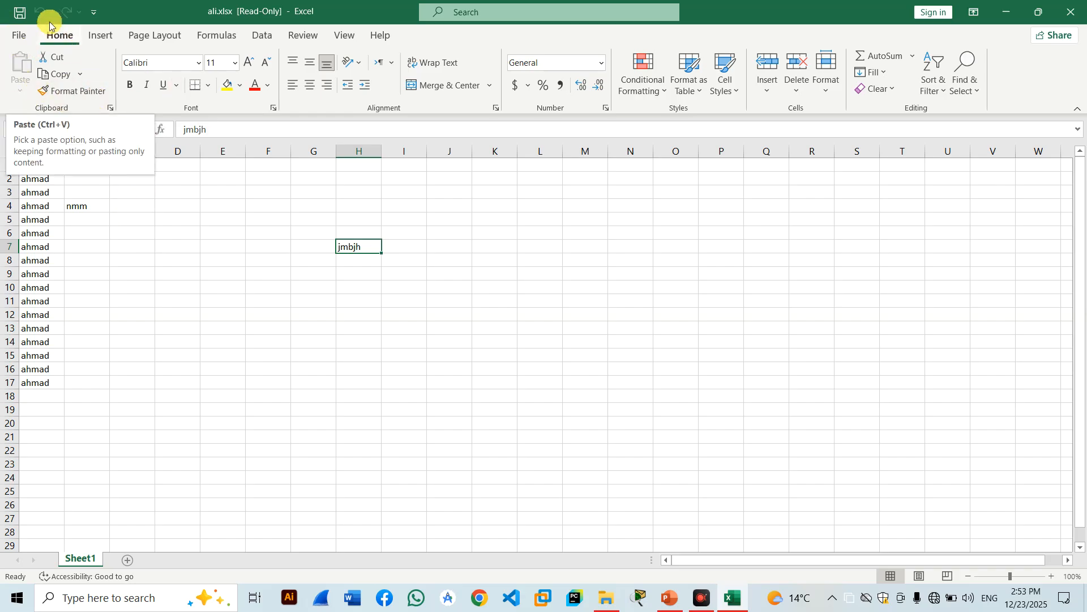
Look at the Protect Workbook options, then close Excel and reopen ali.xlsx read-only.
left_click(16, 36)
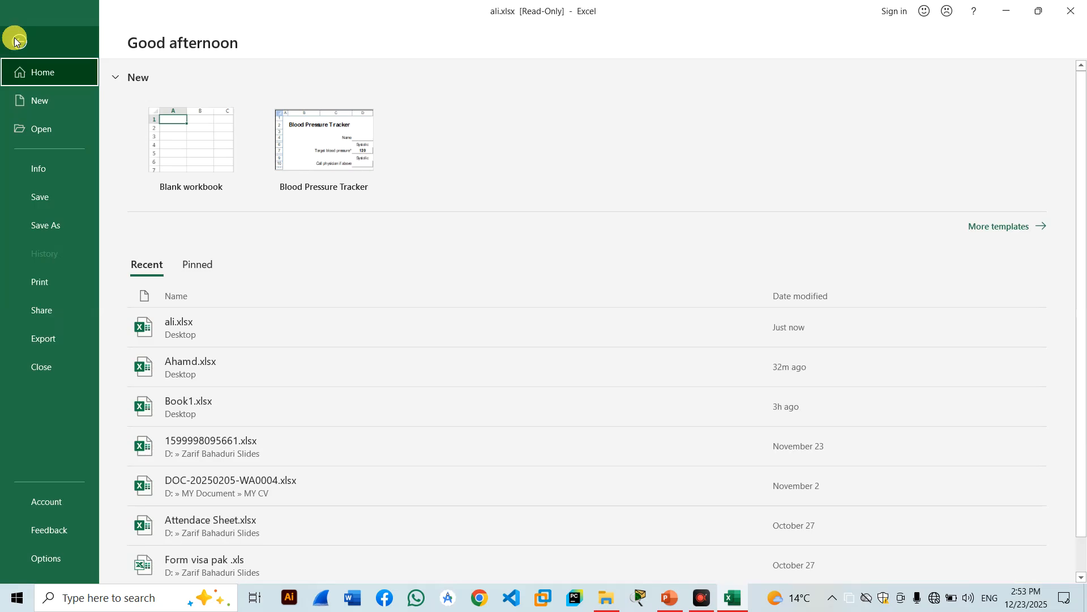
left_click(49, 162)
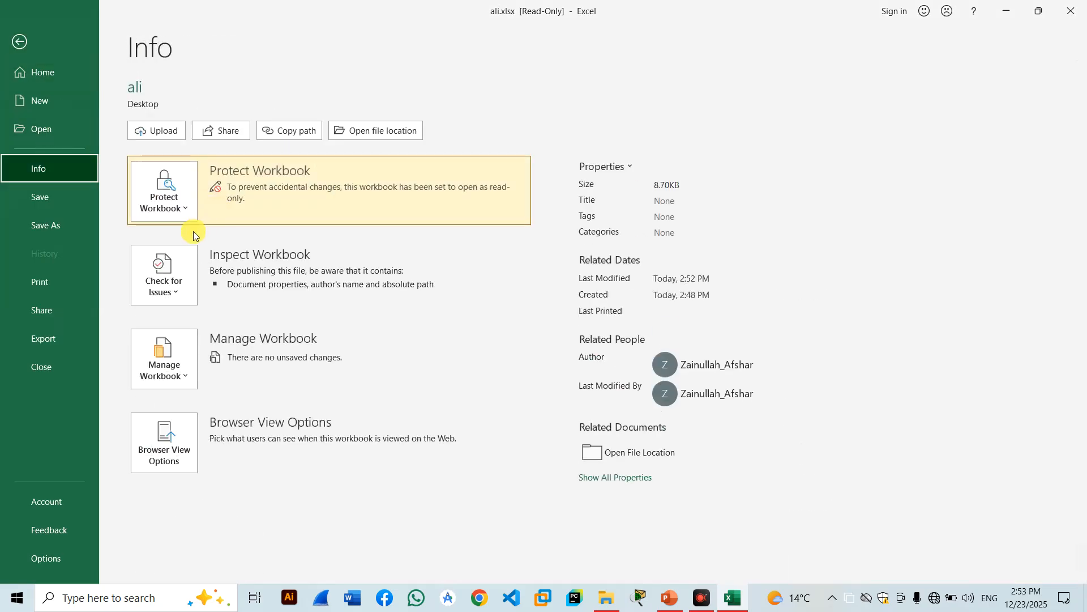
left_click(174, 205)
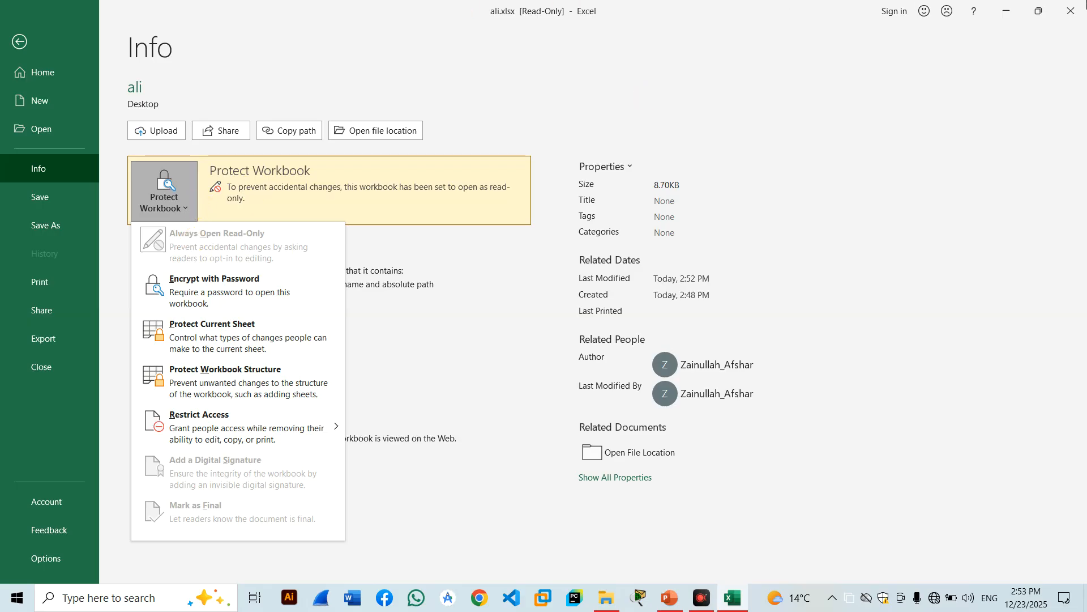
left_click(1086, 2)
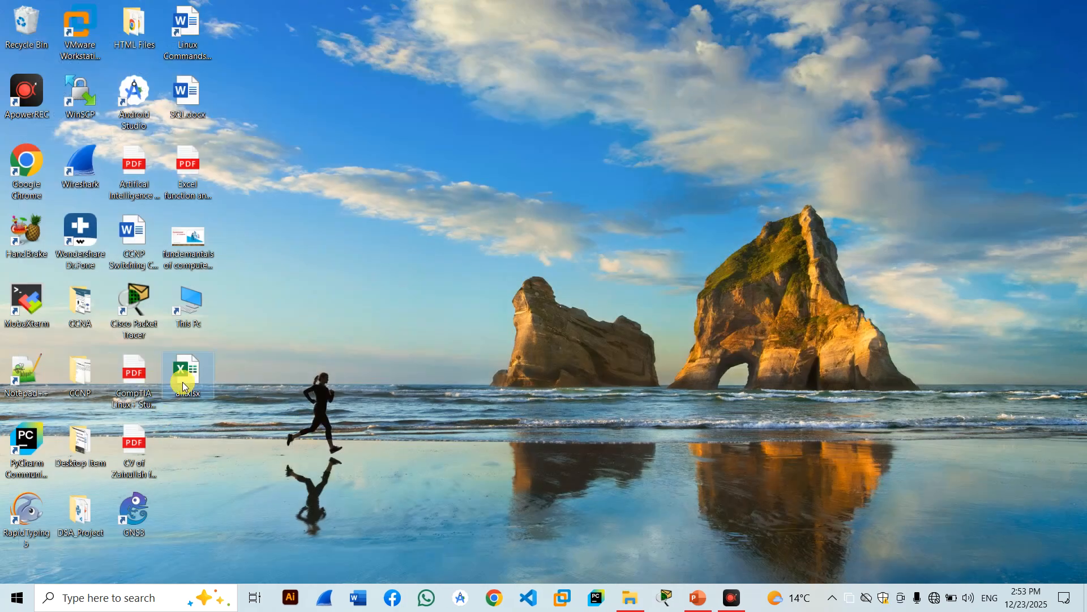
double_click(182, 382)
left_click(490, 337)
Encrypt ali.xlsx with a confirmed password via Protect Workbook, then close the workbook.
left_click(18, 34)
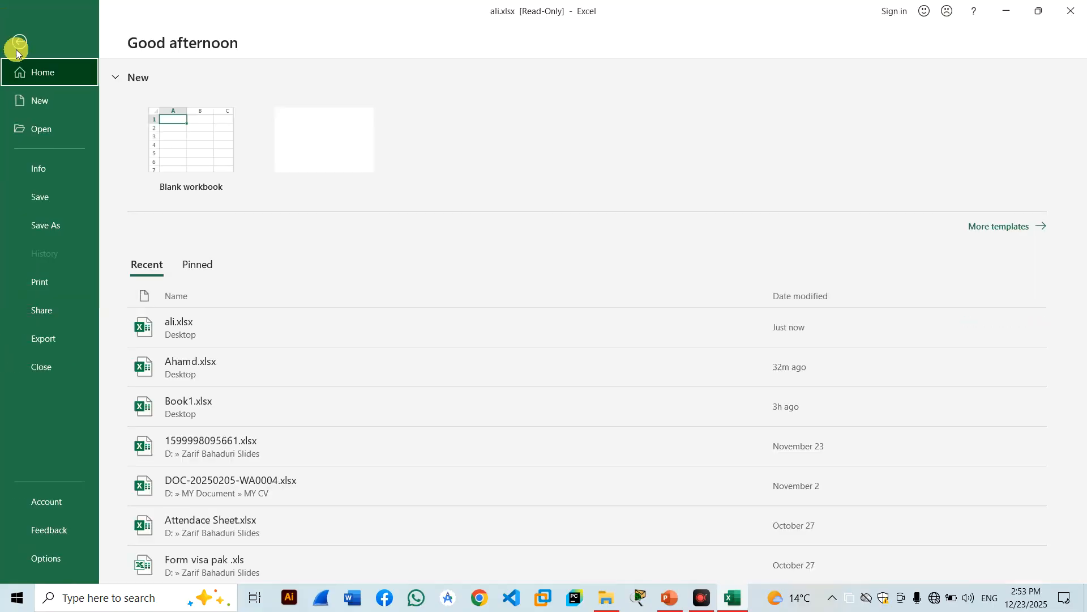
left_click(50, 172)
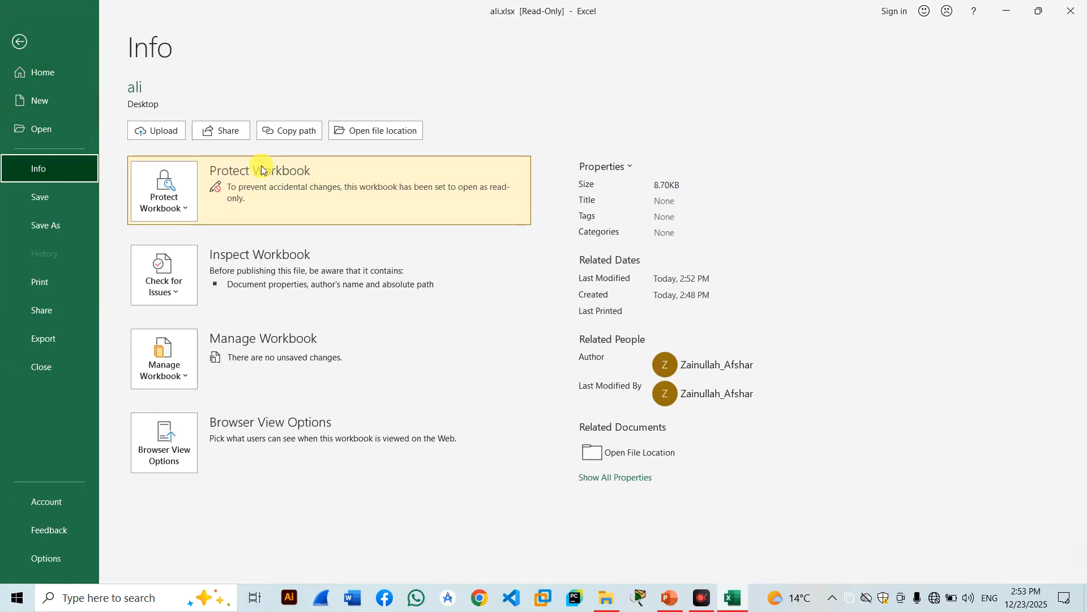
left_click(186, 197)
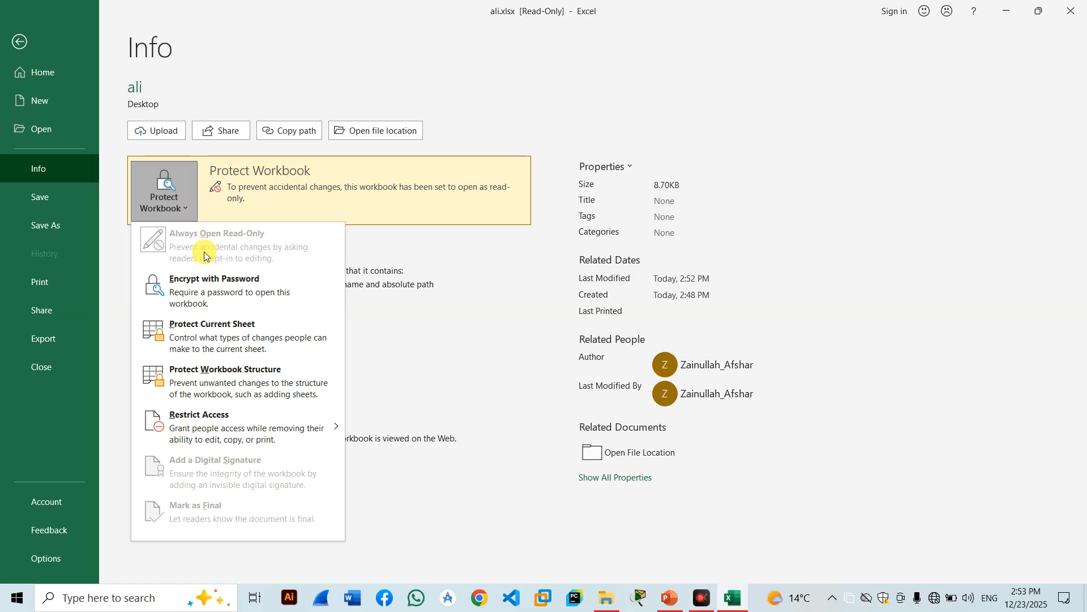
left_click(210, 303)
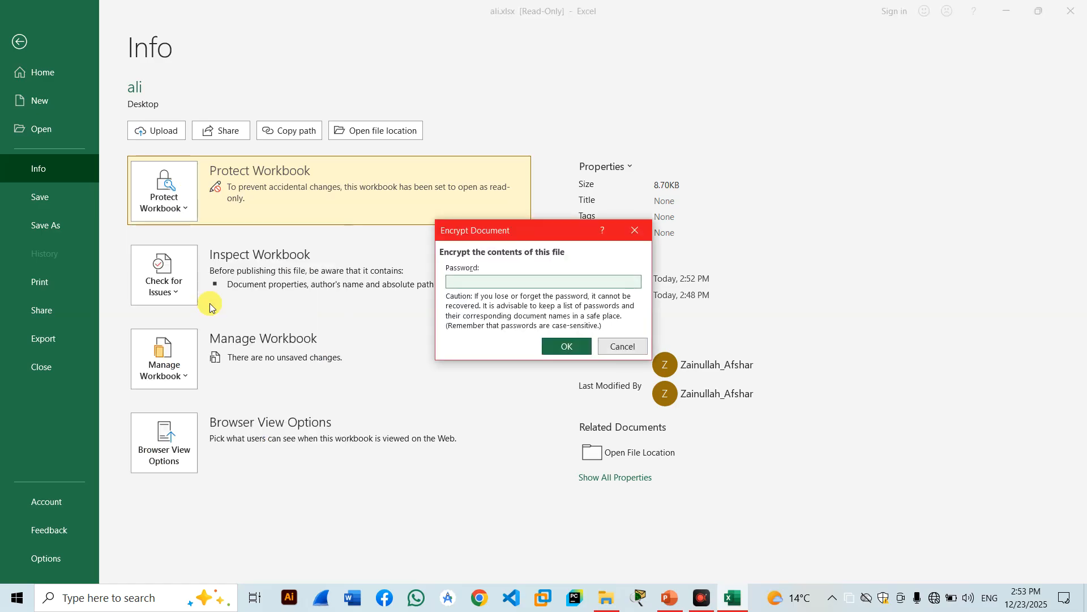
key("Return")
type("123")
key("Return")
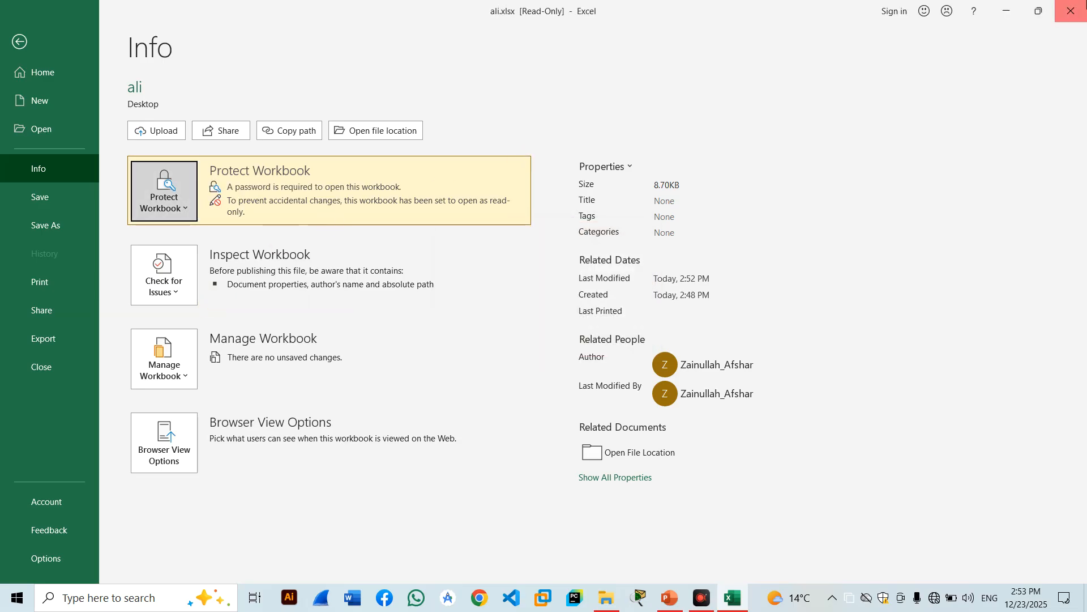
left_click(1071, 10)
Save the workbook to the Desktop as aali.xlsx.
left_click(493, 315)
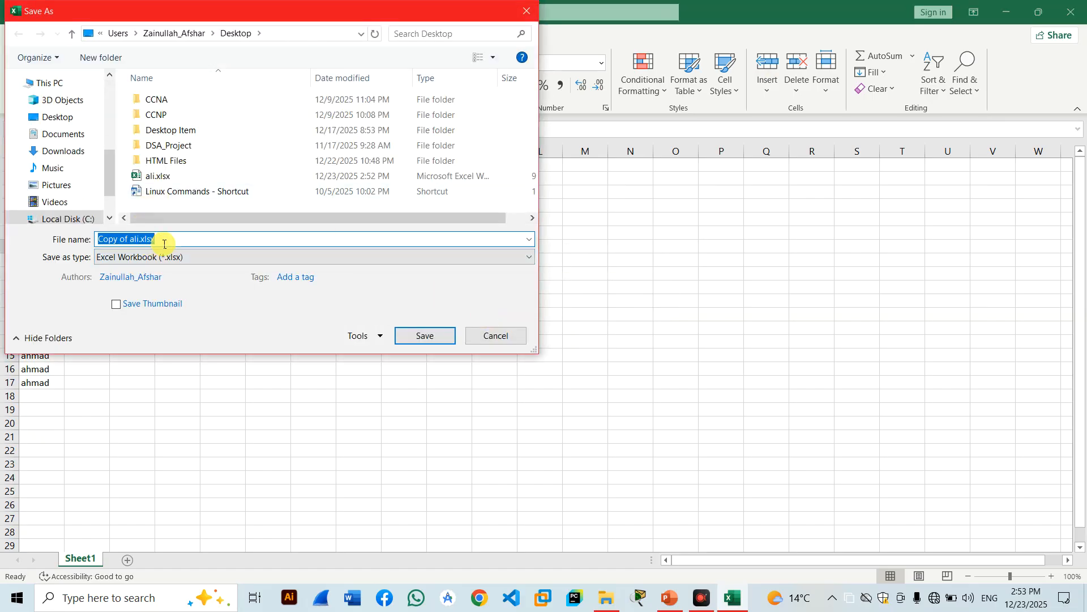
left_click_drag(132, 238, 94, 238)
key("BackSpace")
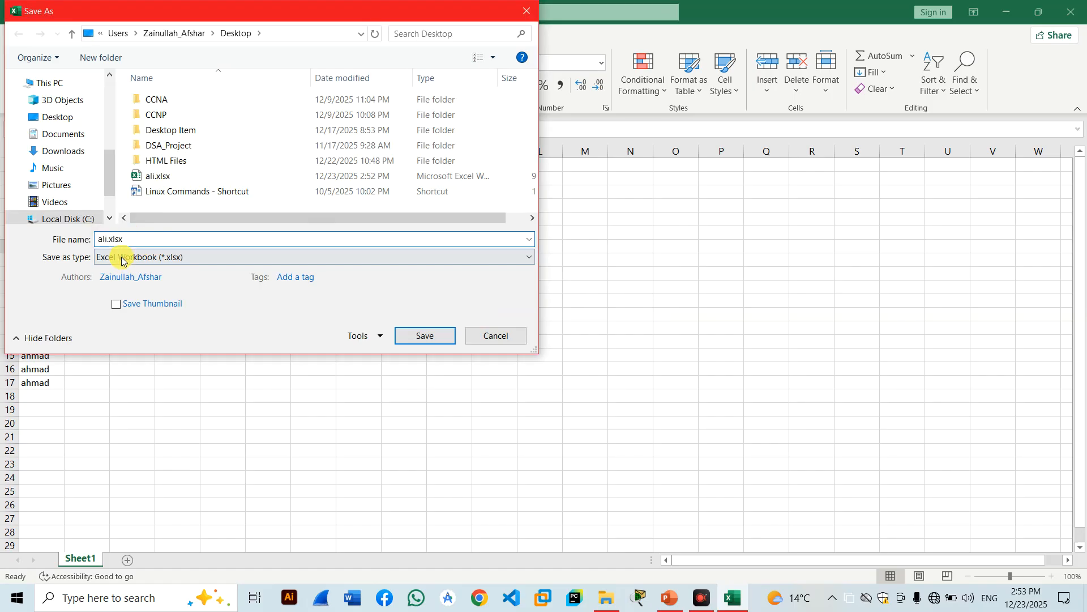
type("a")
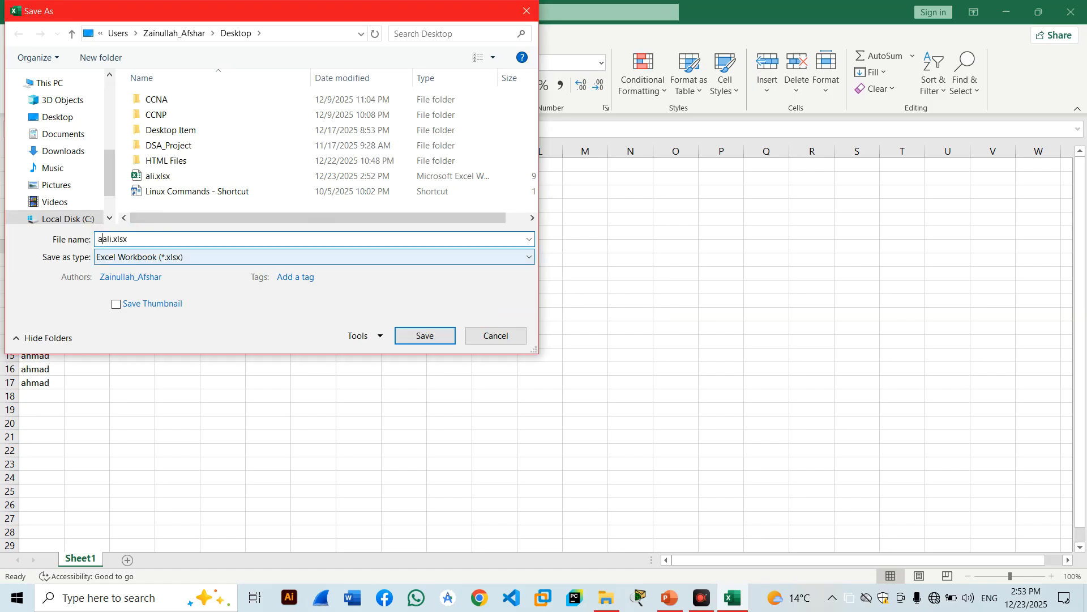
left_click(61, 116)
left_click(422, 335)
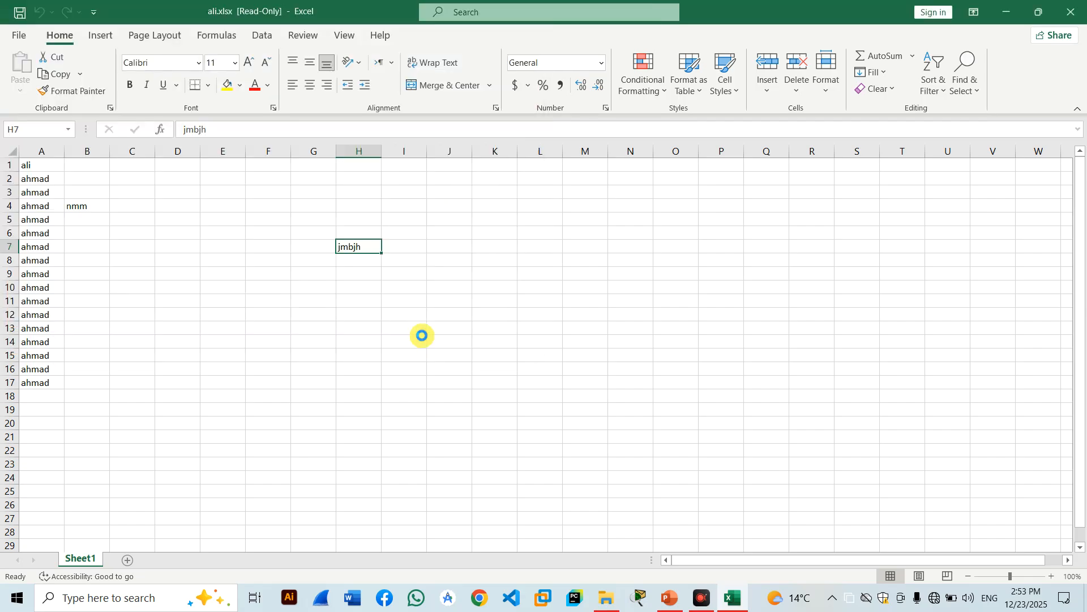
Reopen aali.xlsx from the desktop, entering its password and choosing read-only.
left_click(1006, 13)
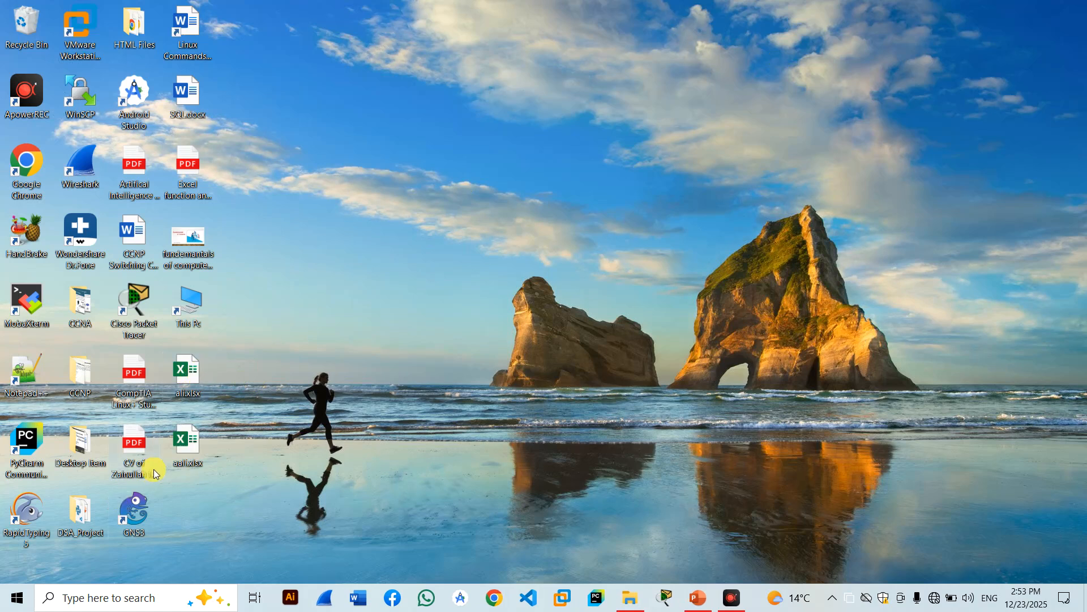
double_click(188, 463)
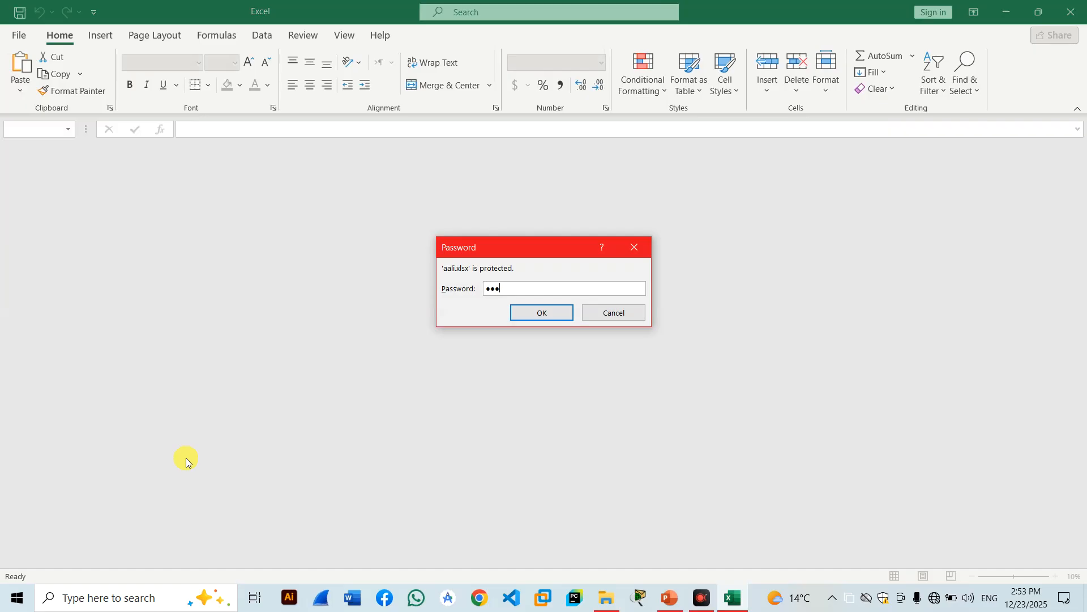
key("Return")
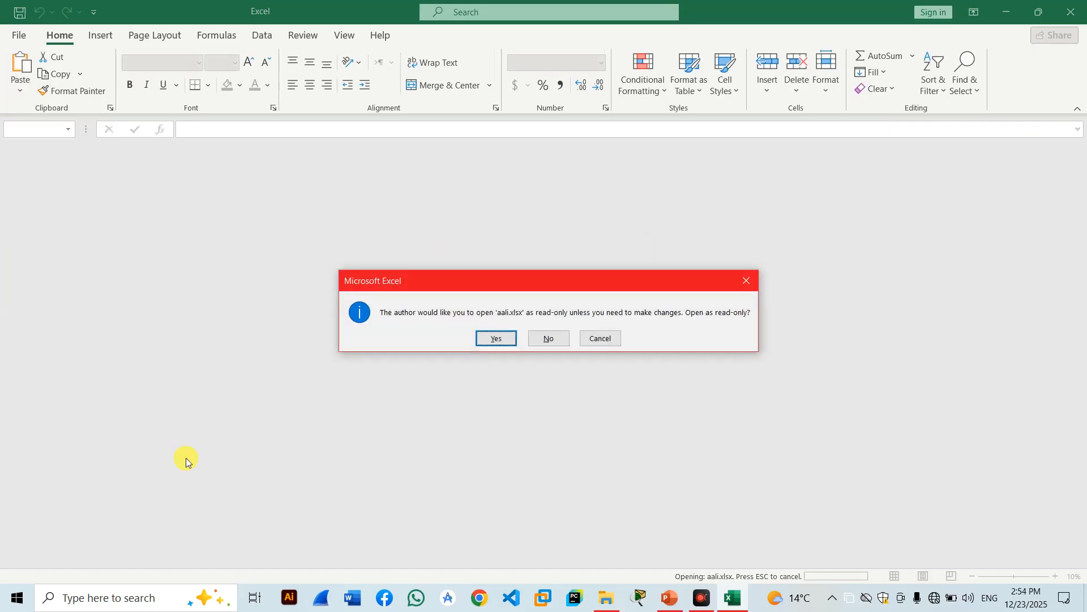
left_click(488, 338)
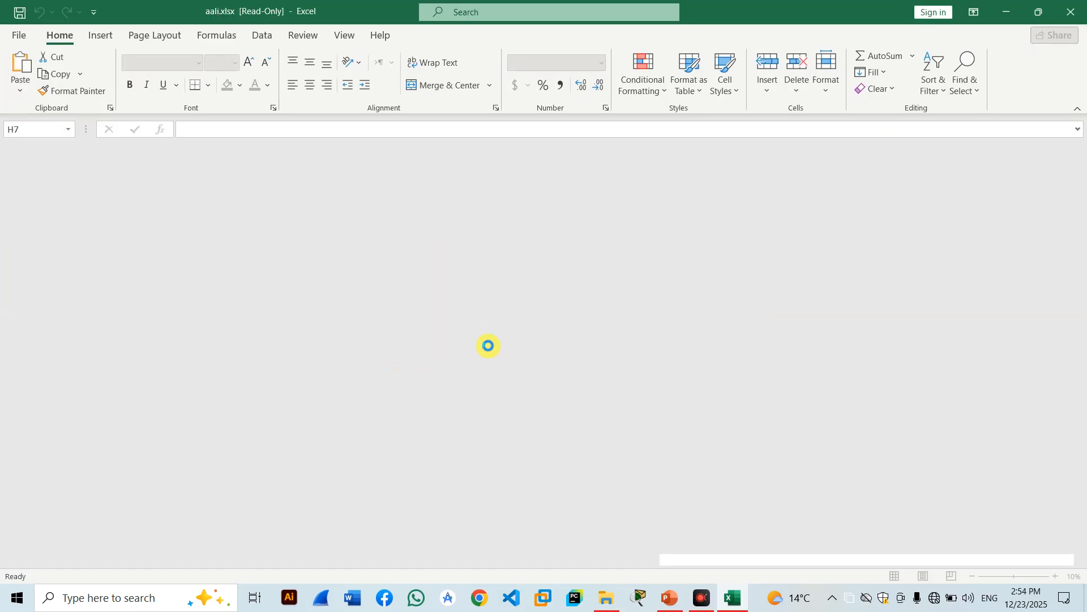
left_click(23, 36)
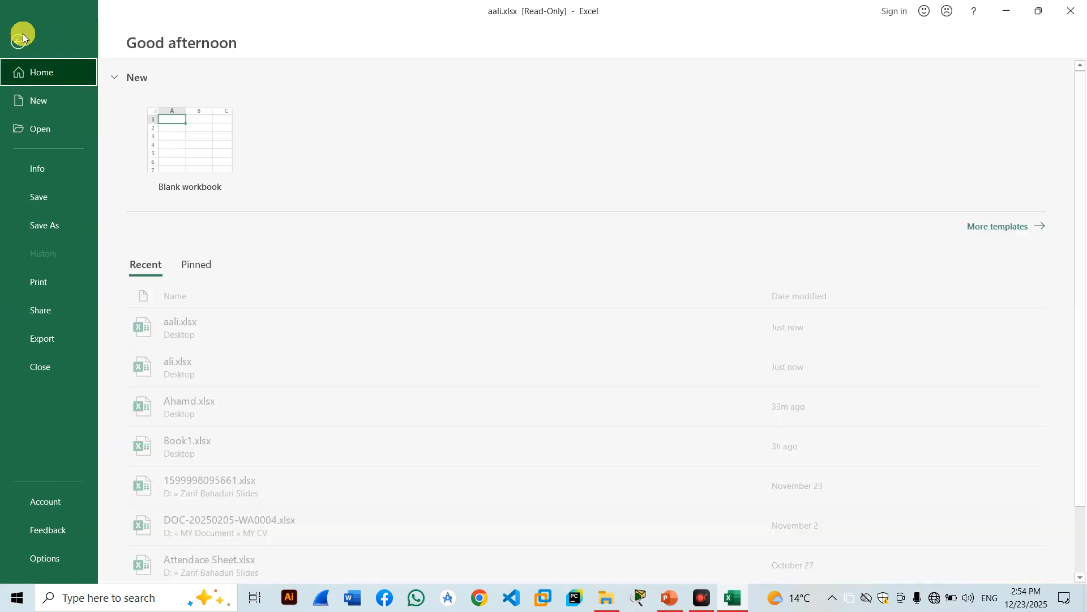
Start password encryption, cancel it with the password cleared, and return to the worksheet.
left_click(51, 168)
left_click(190, 210)
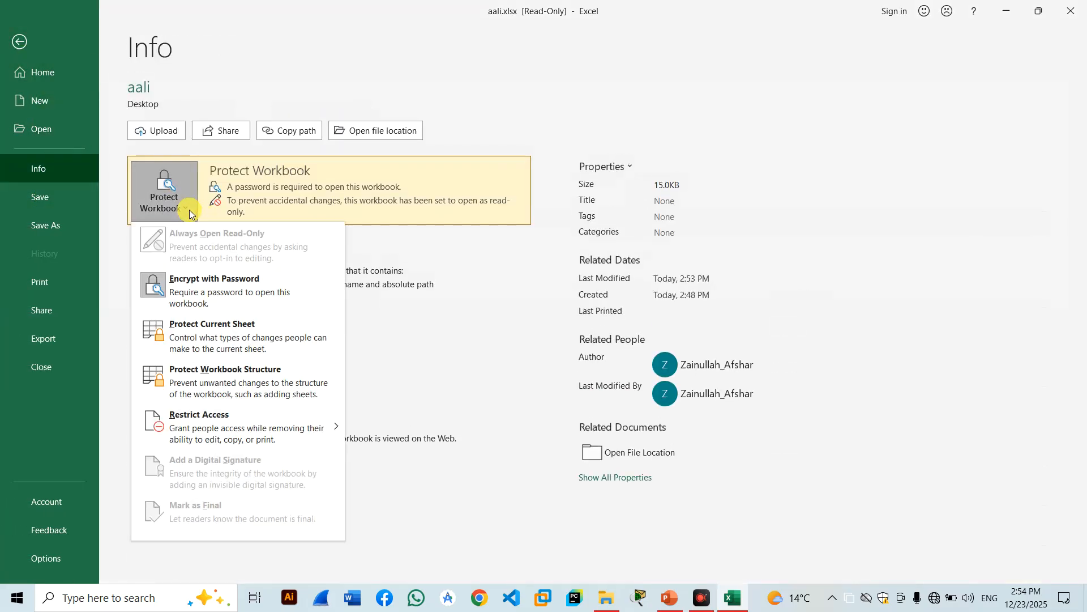
left_click(170, 290)
type("123")
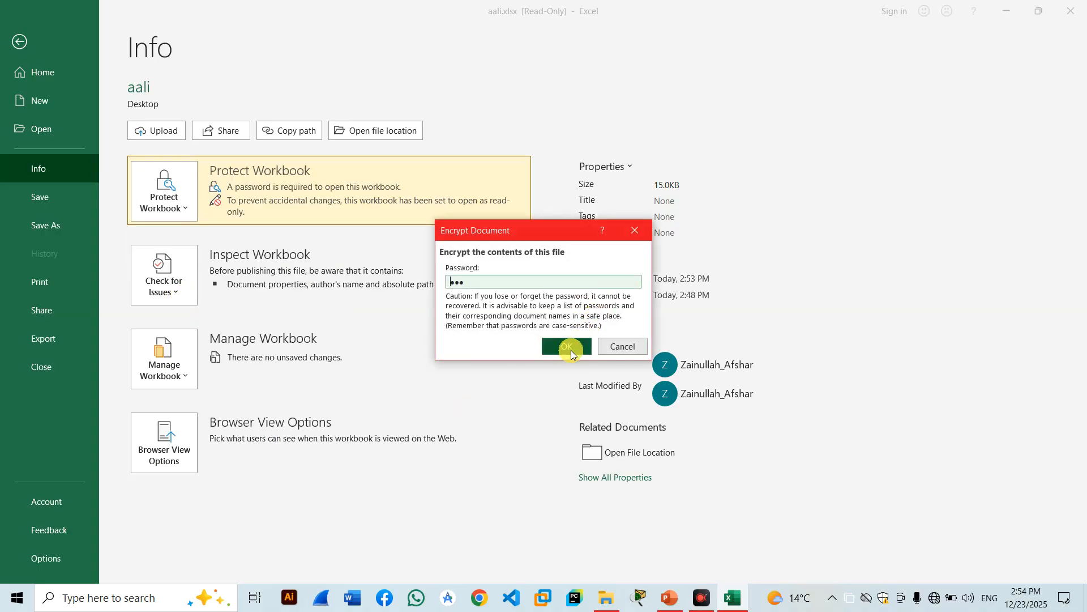
left_click(571, 350)
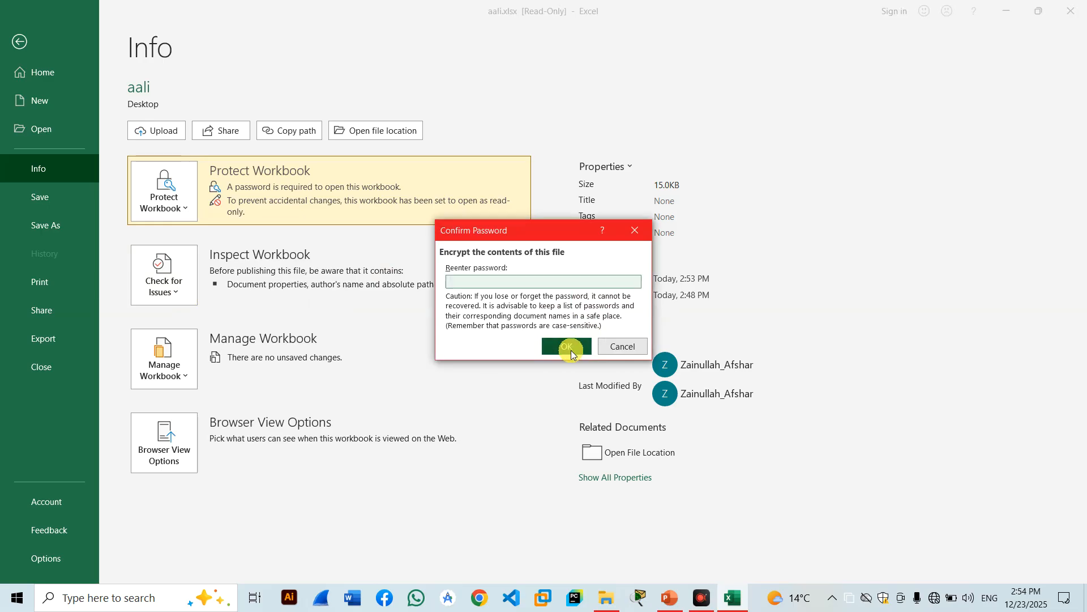
left_click(619, 346)
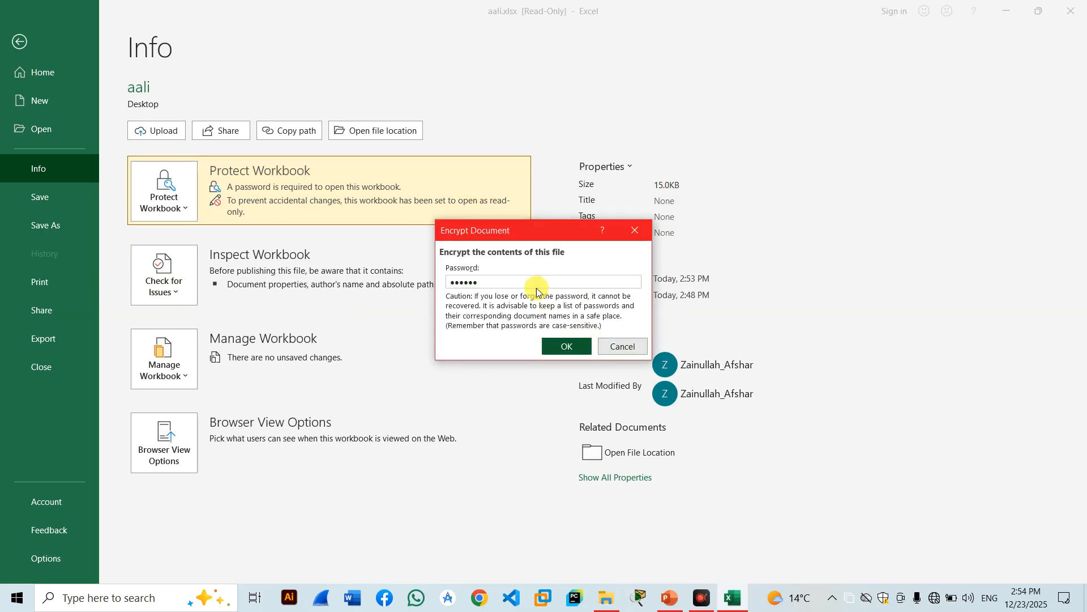
key("BackSpace")
key("BackSpace")
key("BackSpace")
key("BackSpace")
key("BackSpace")
key("BackSpace")
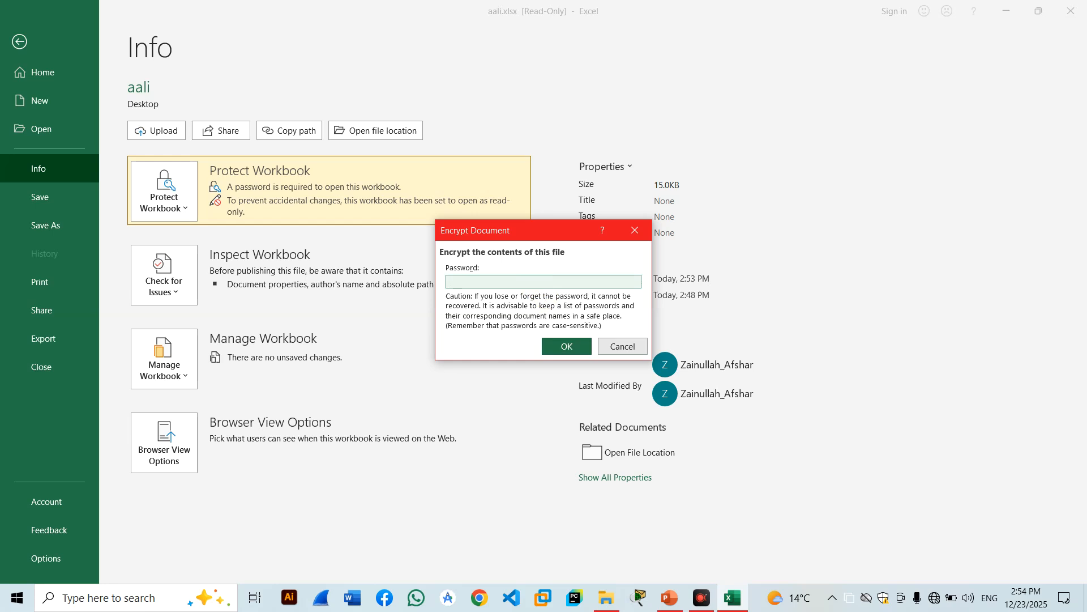
key("Return")
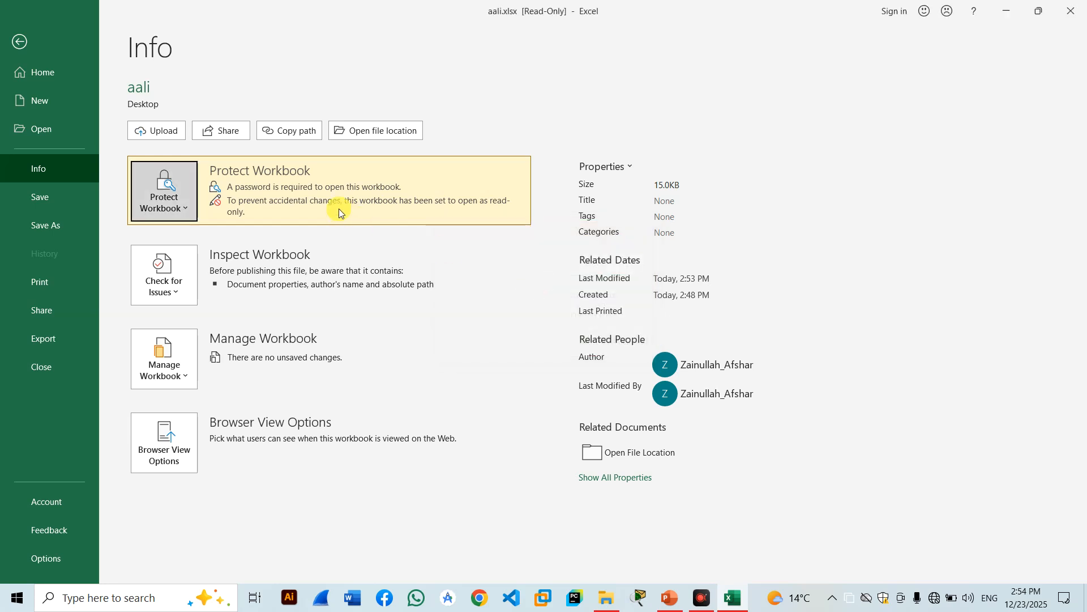
left_click(175, 212)
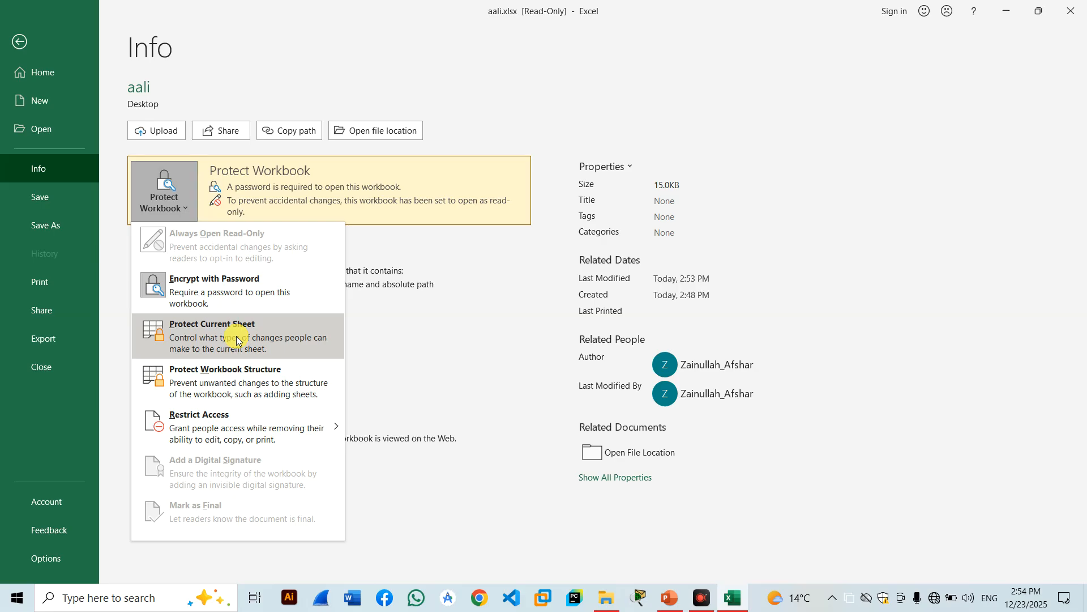
left_click(23, 42)
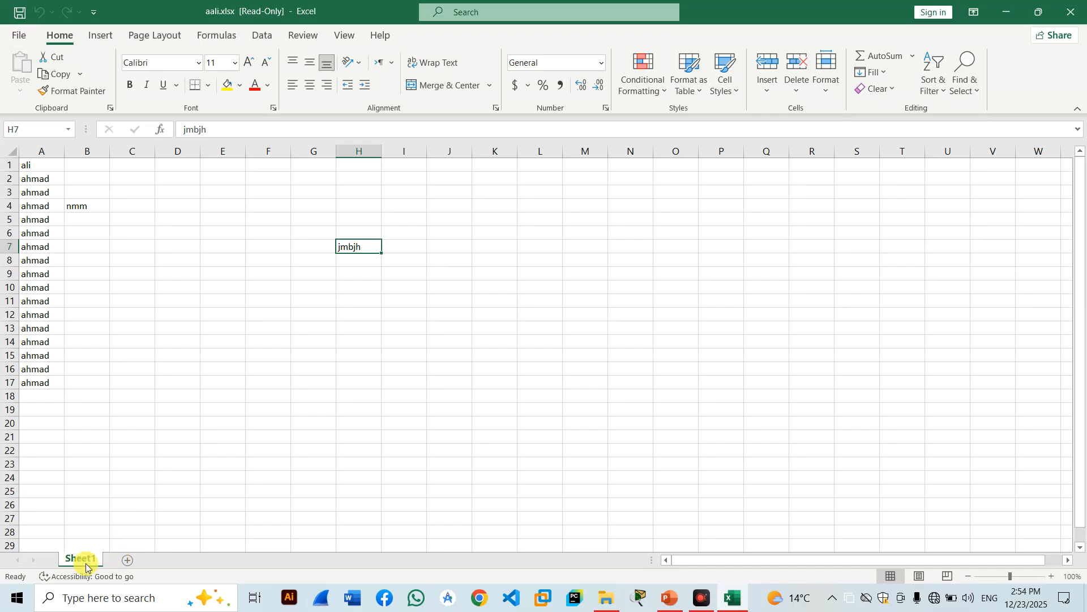
Add two blank sheets, Sheet2 and Sheet3, and return to Sheet1.
left_click(124, 563)
left_click(268, 504)
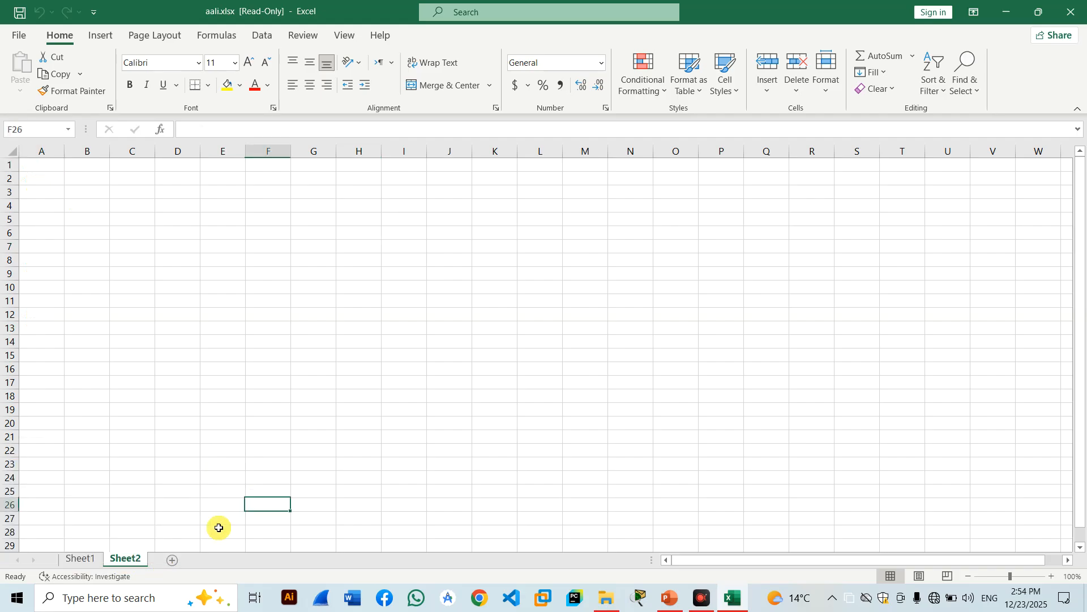
left_click(173, 560)
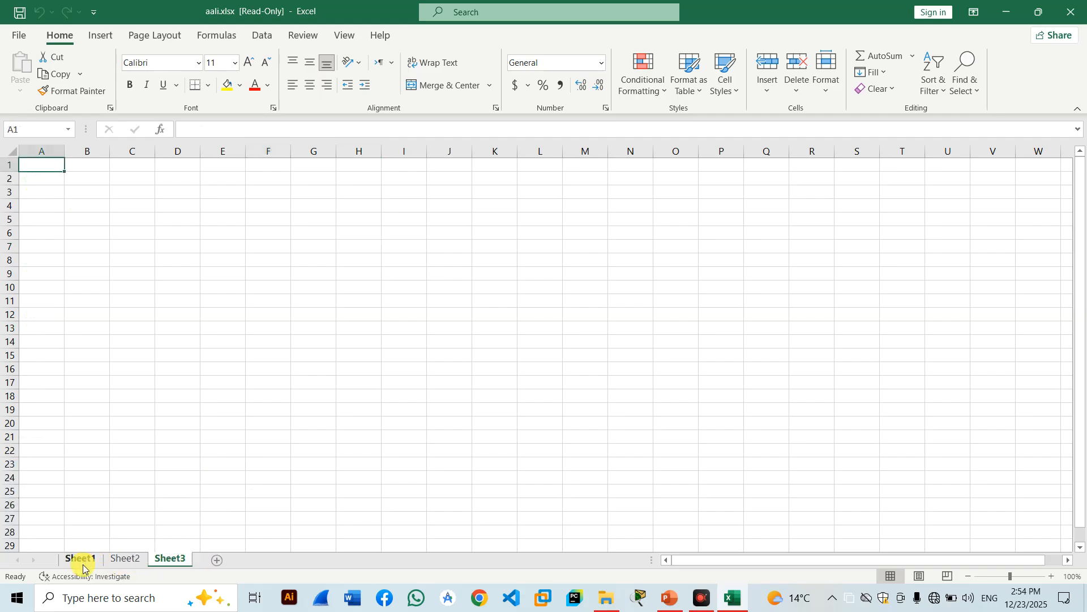
left_click(81, 562)
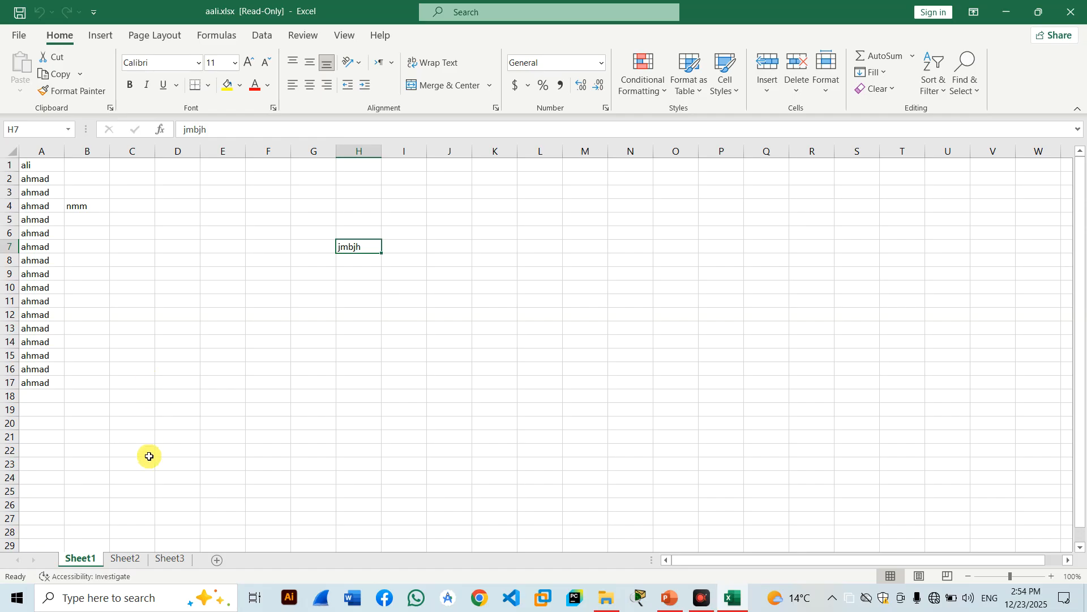
Rename Sheet1 to 'word' and Sheet2 to 'excel'.
right_click(89, 560)
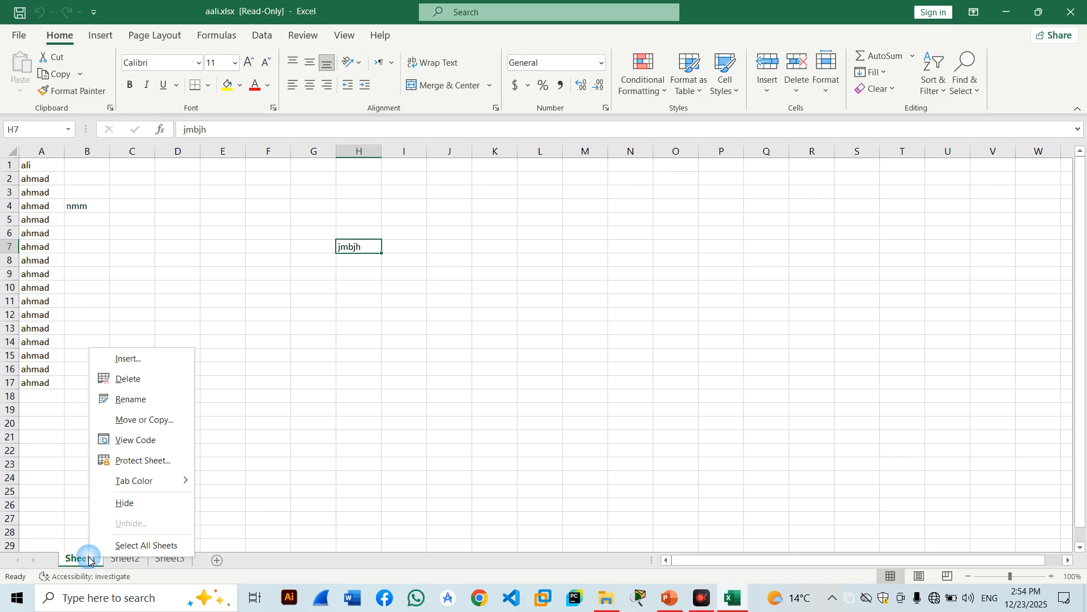
left_click(133, 398)
type("word")
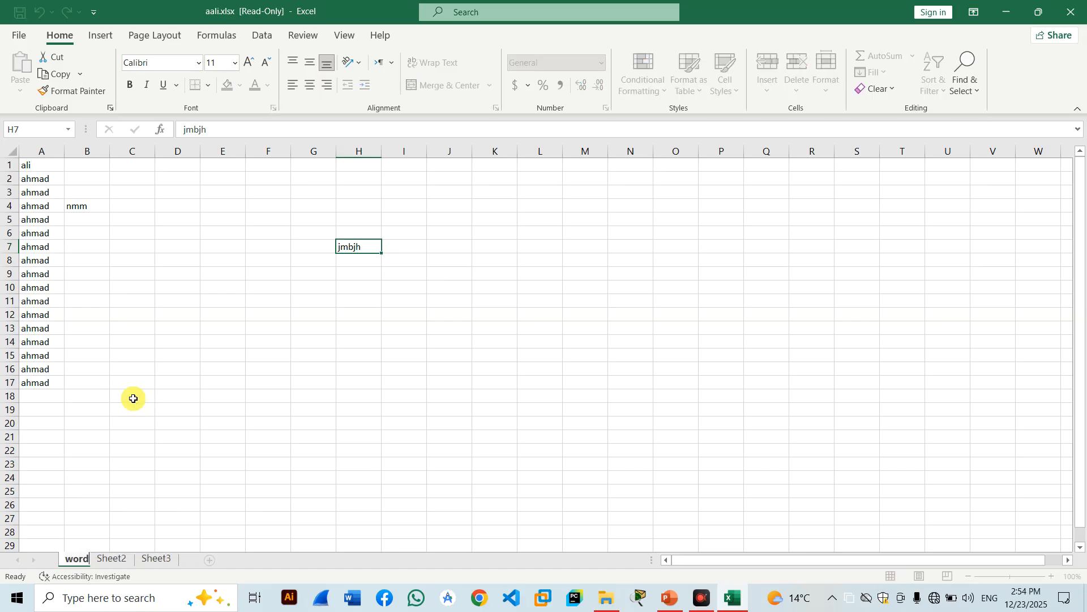
left_click(118, 560)
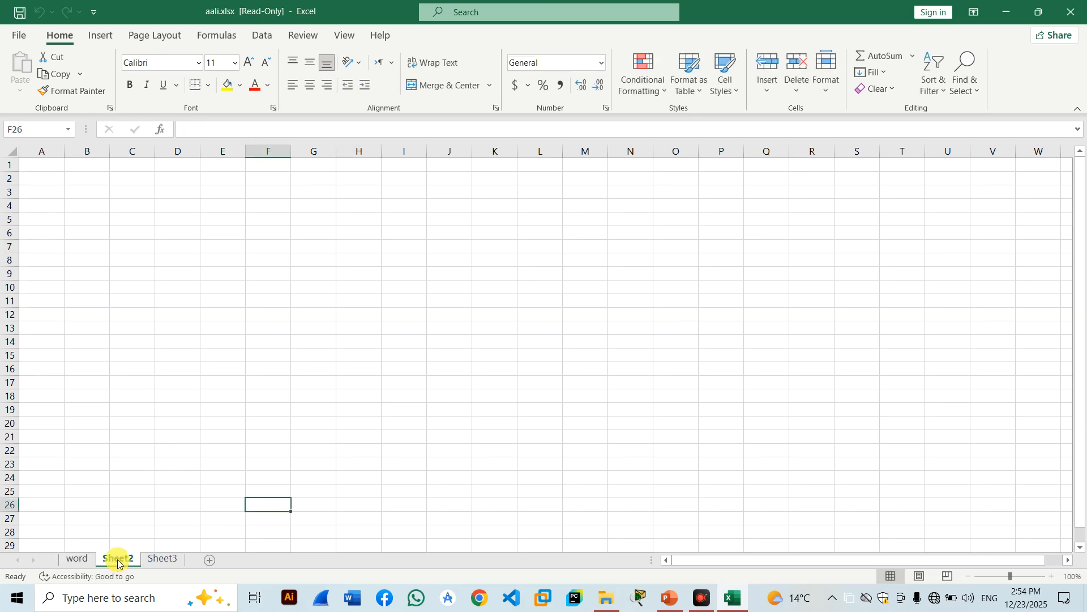
right_click(124, 559)
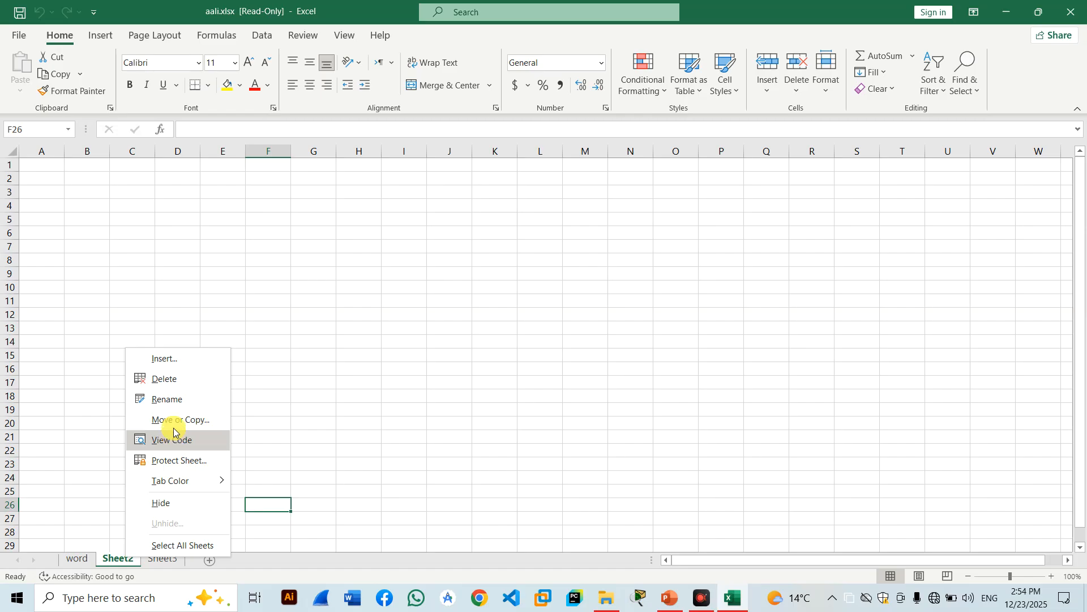
left_click(172, 400)
type("excel")
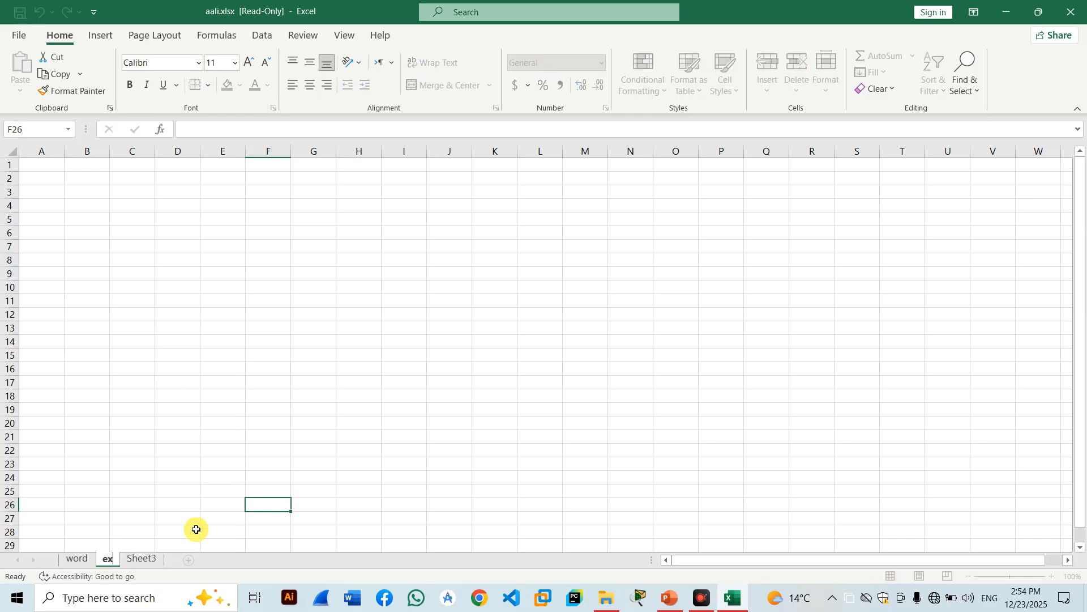
left_click(187, 491)
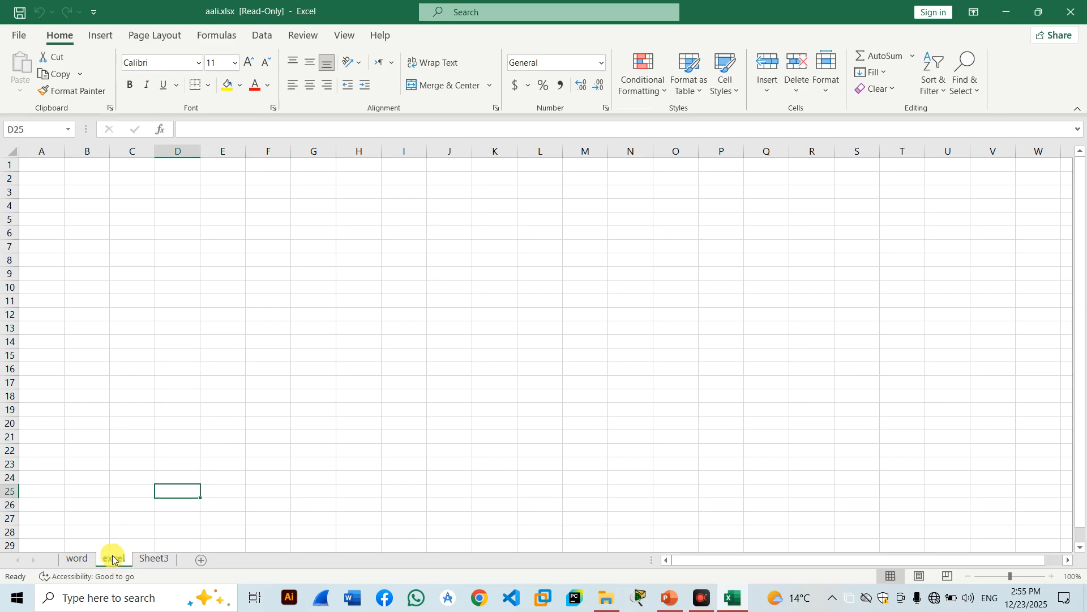
left_click(80, 559)
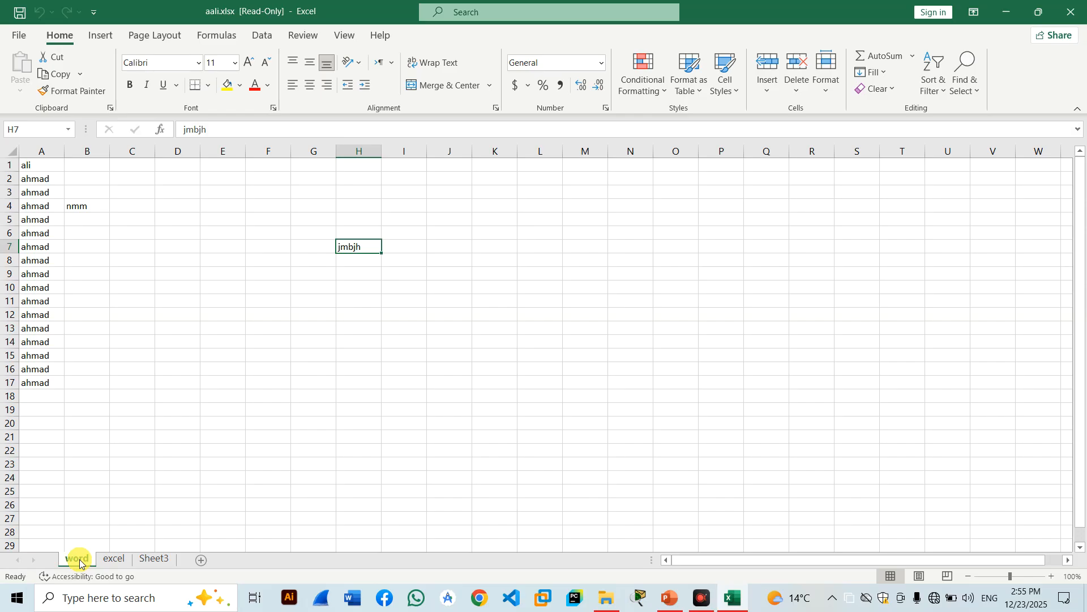
Protect the word sheet with a confirmed password through Protect Current Sheet, then close the workbook.
left_click(118, 560)
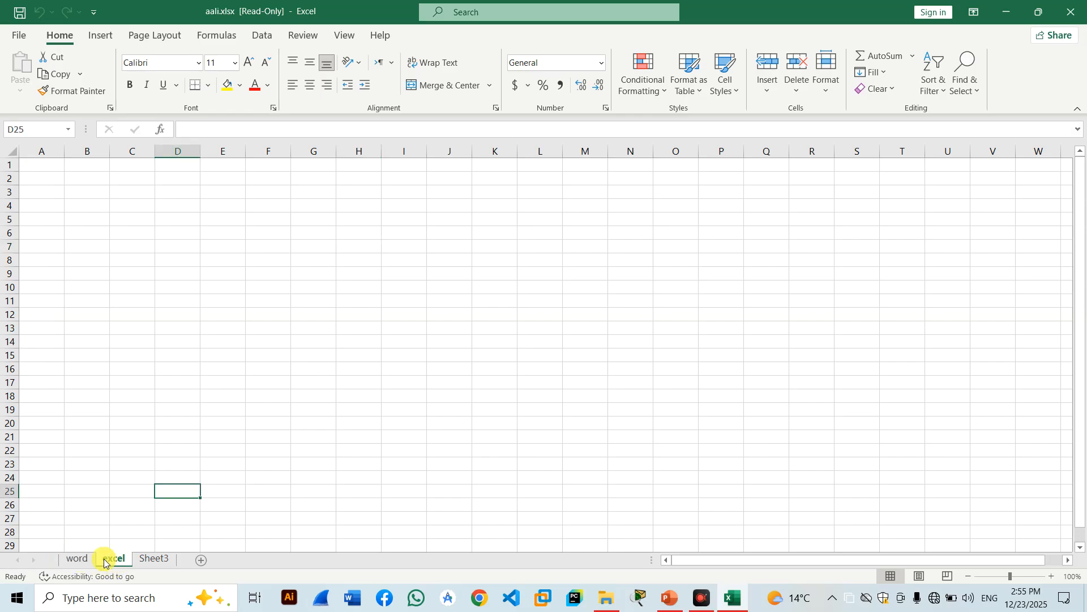
left_click(67, 559)
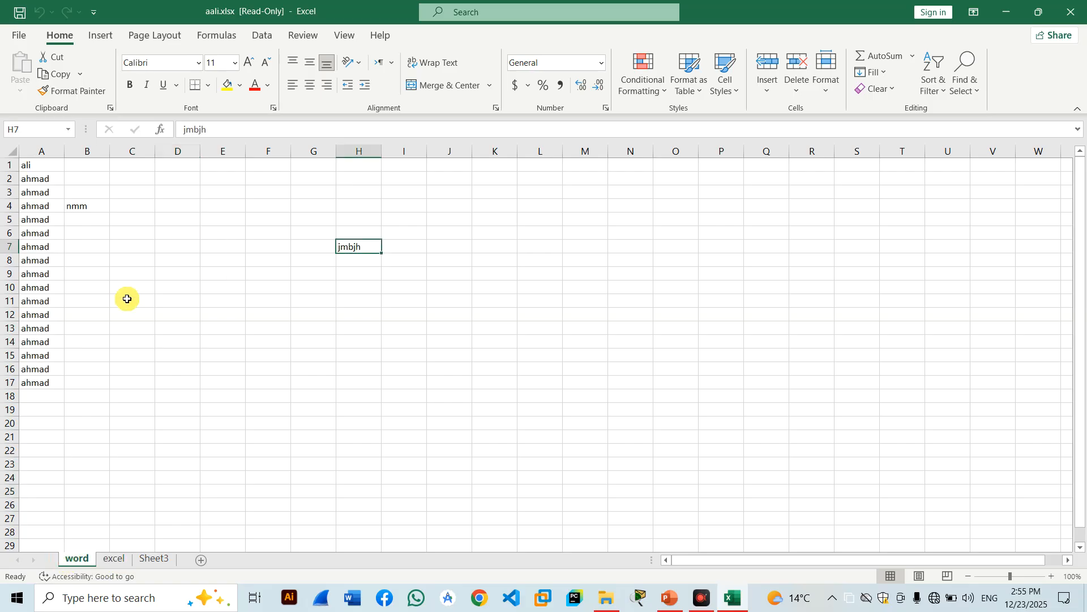
left_click(20, 36)
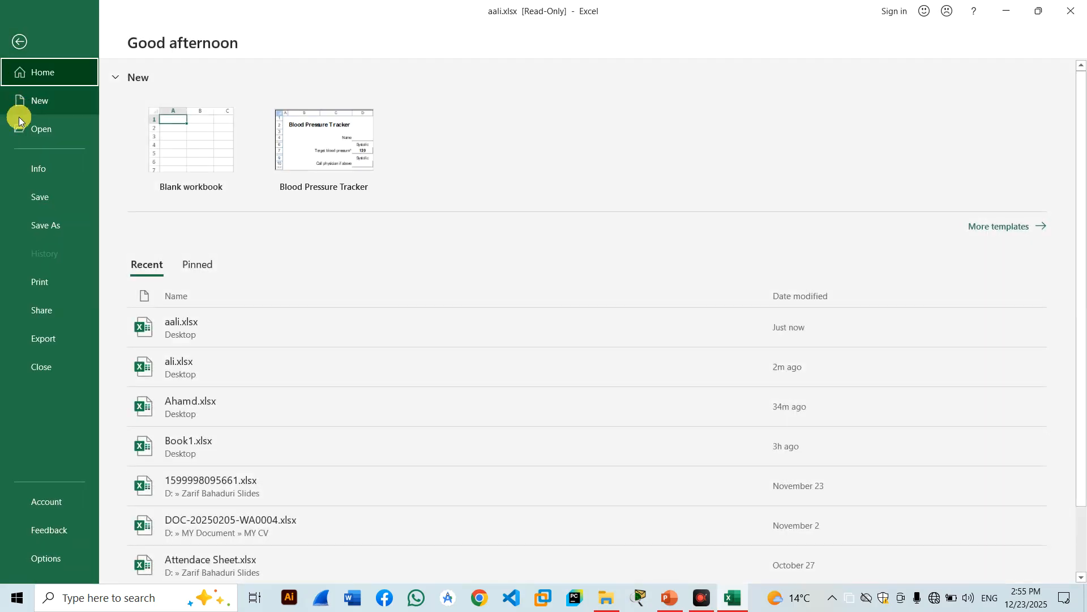
left_click(37, 179)
left_click(168, 204)
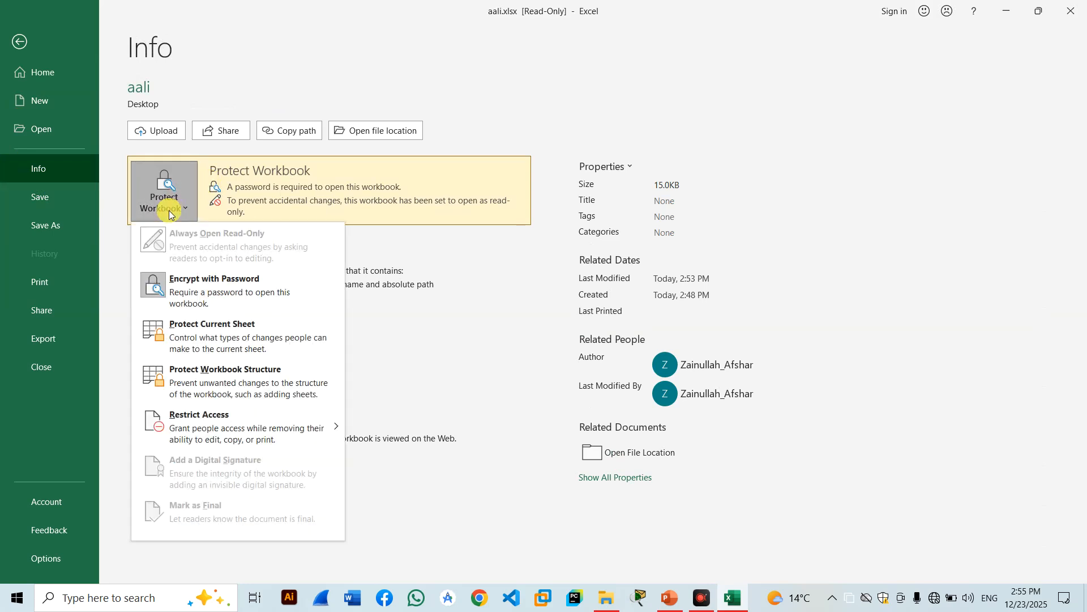
left_click(199, 339)
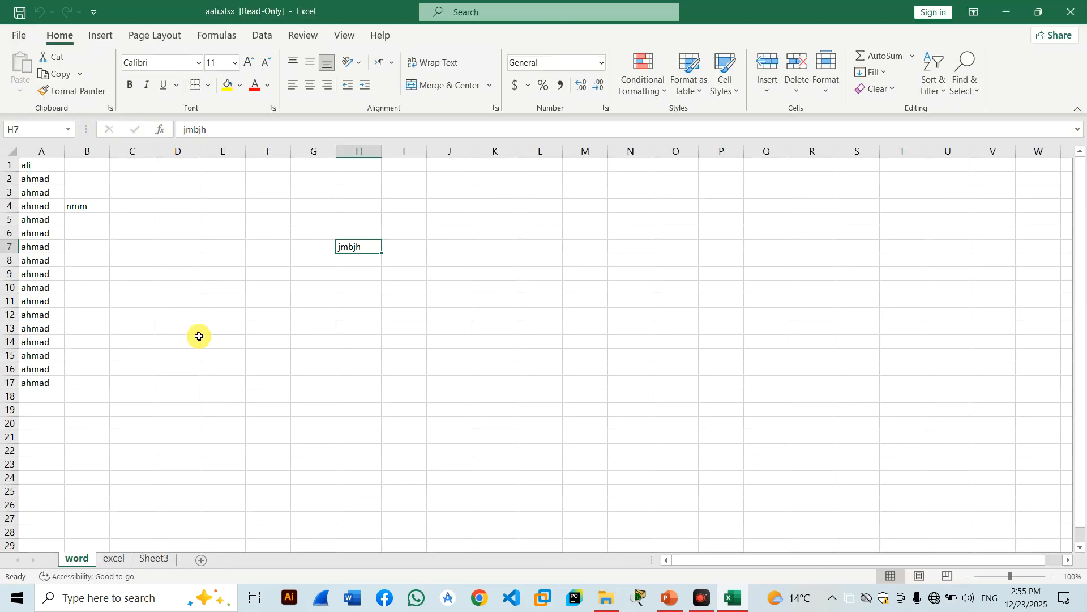
type("123")
key("Return")
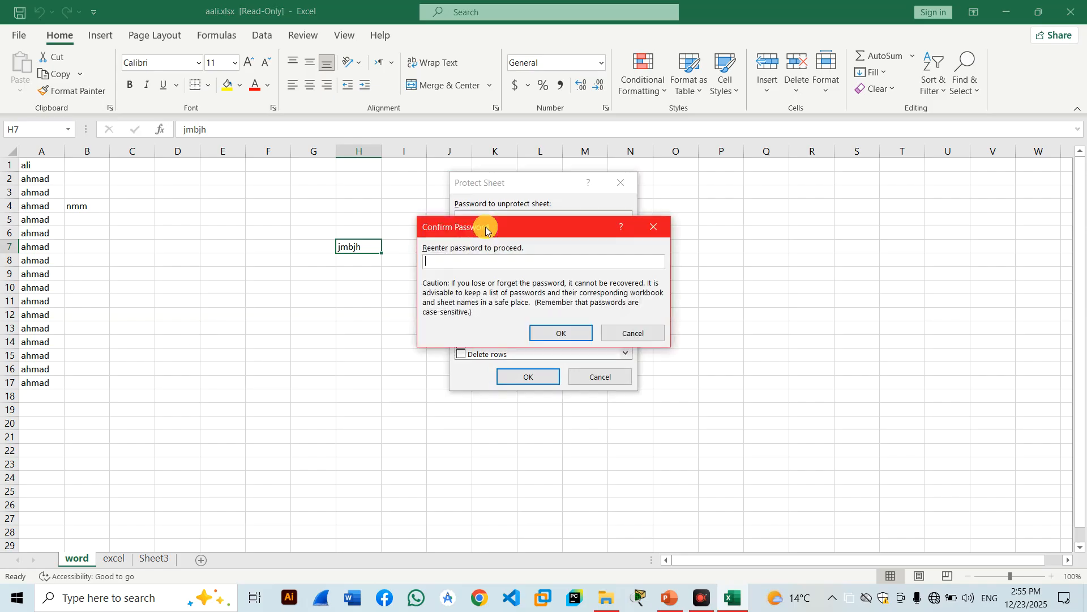
type("123")
key("Return")
left_click(1072, 11)
Save the changes to the Desktop under the name Copy of aali.xlsx.
left_click(488, 315)
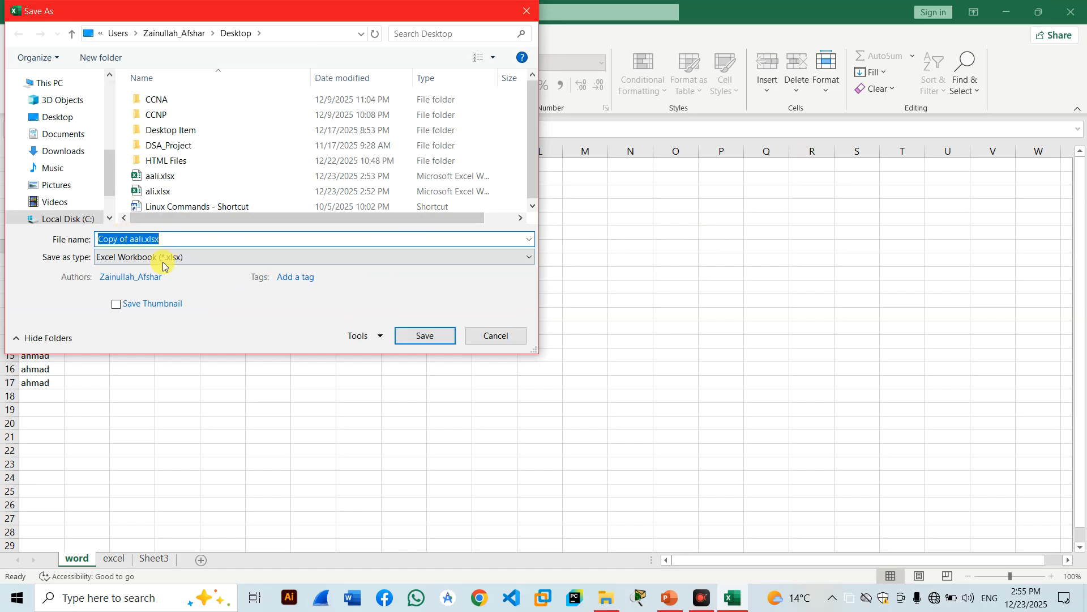
left_click(50, 116)
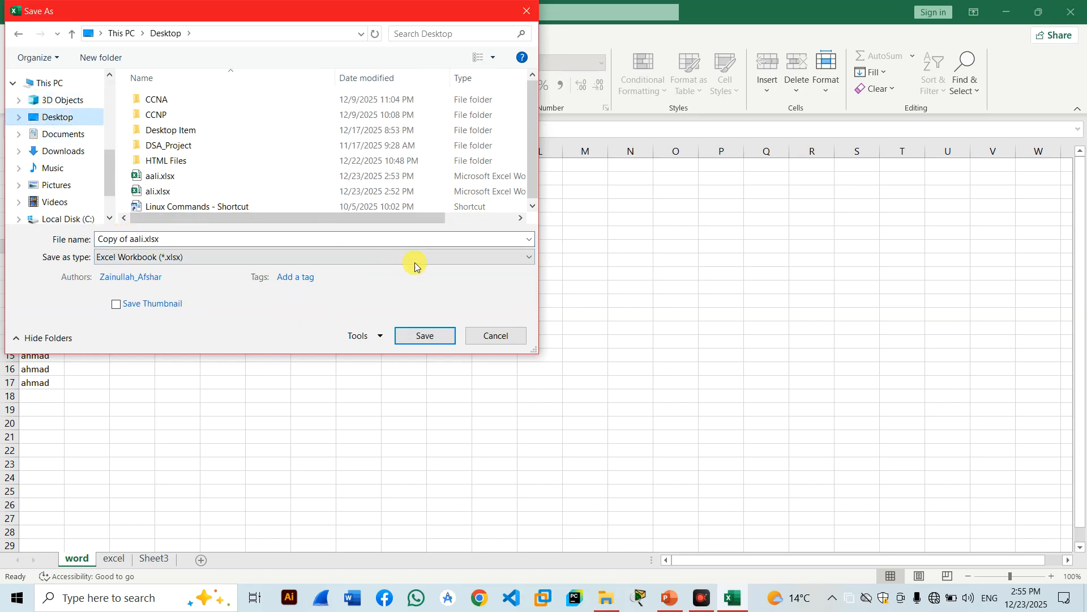
left_click(425, 335)
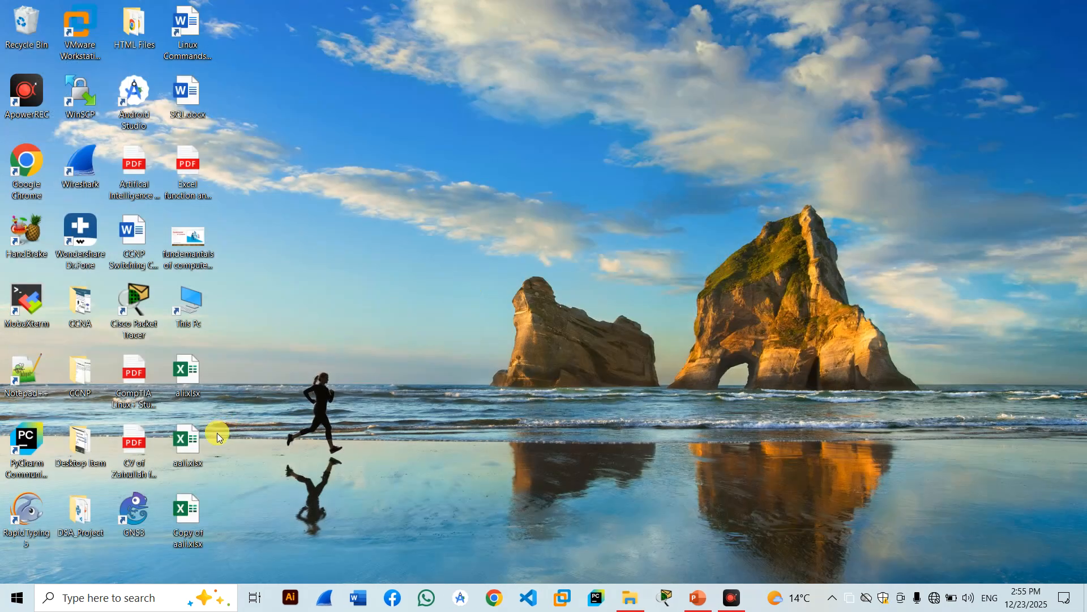
Open Copy of aali.xlsx from the desktop with its password, read-only.
double_click(187, 538)
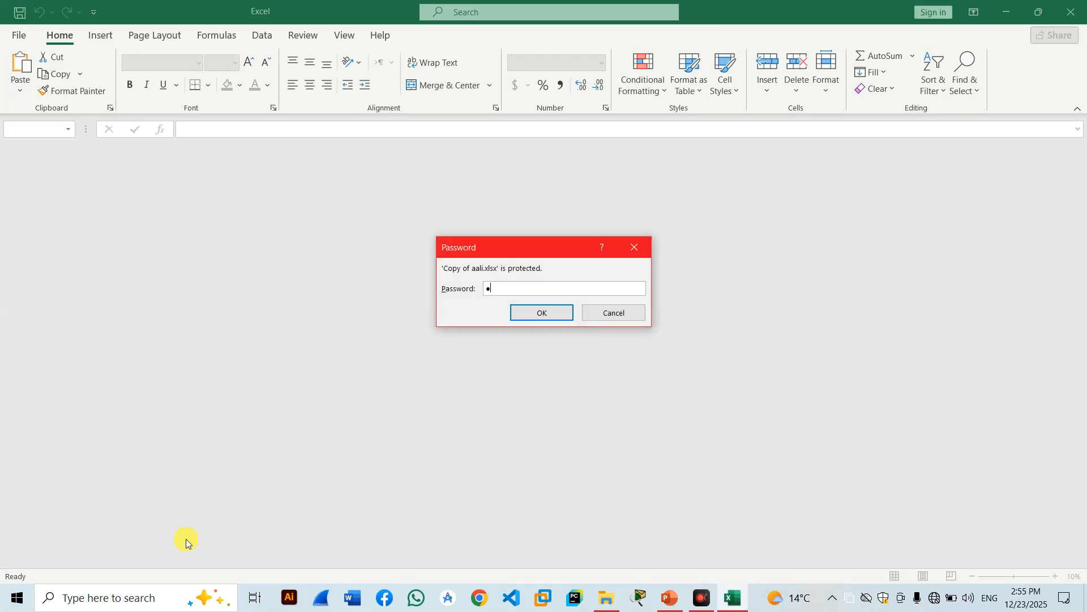
key("Return")
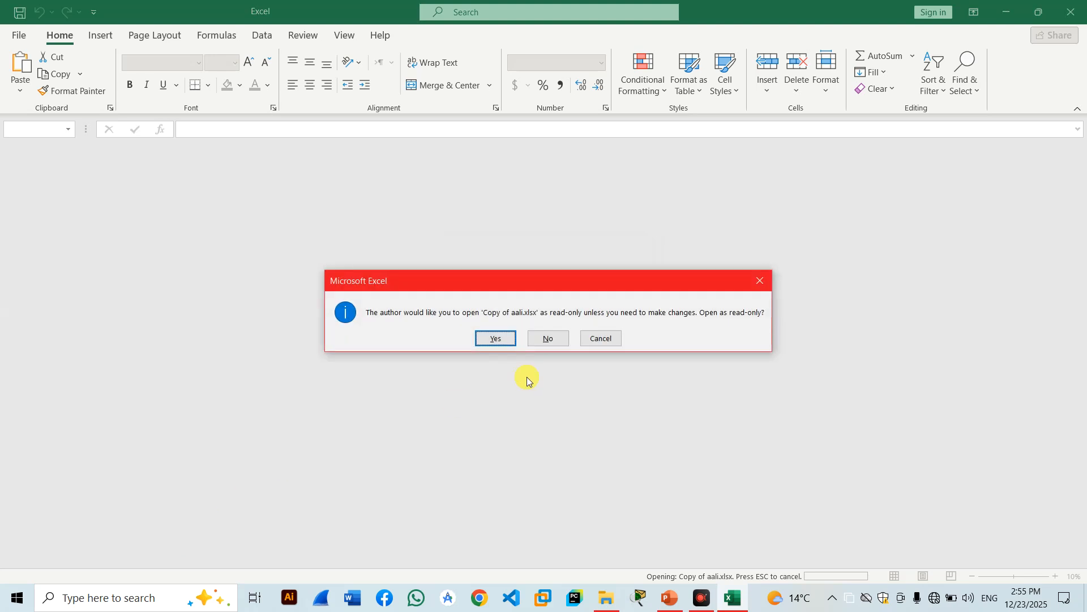
left_click(498, 338)
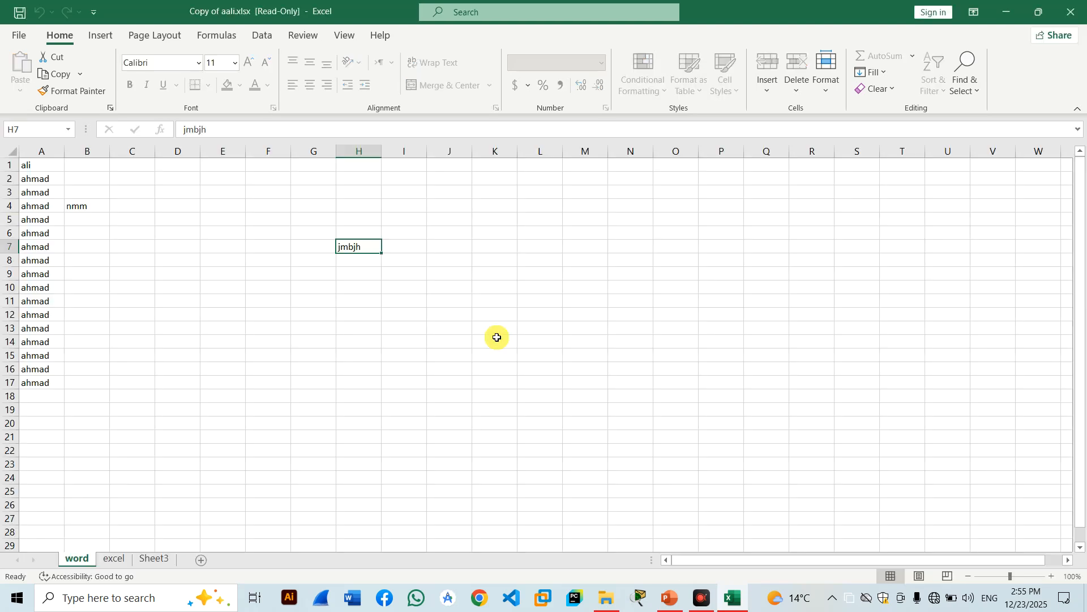
Delete the word sheet, then close the workbook without saving.
left_click(110, 560)
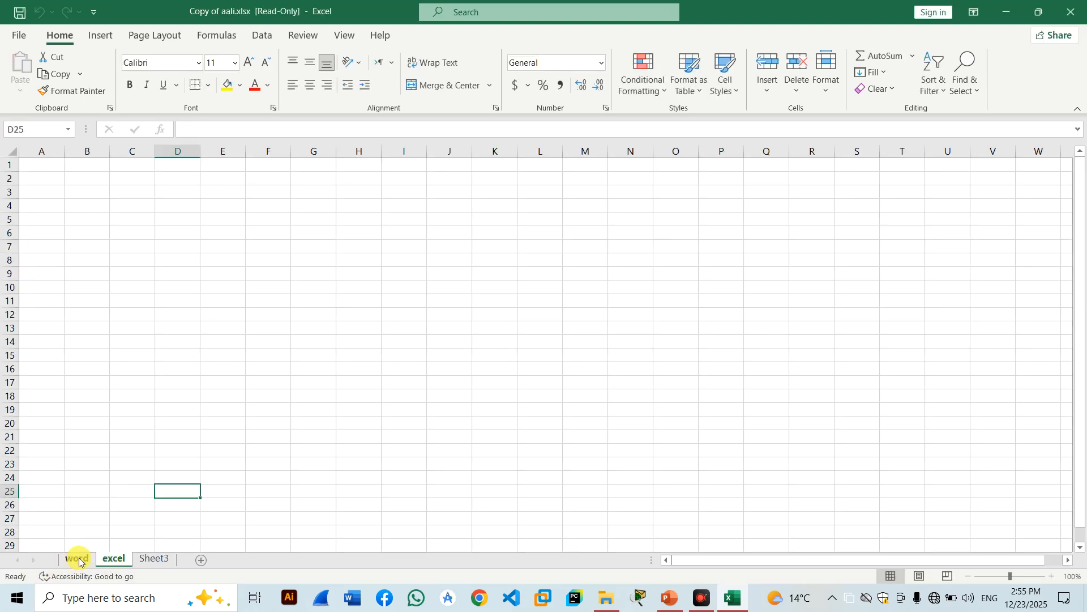
left_click(78, 560)
right_click(77, 558)
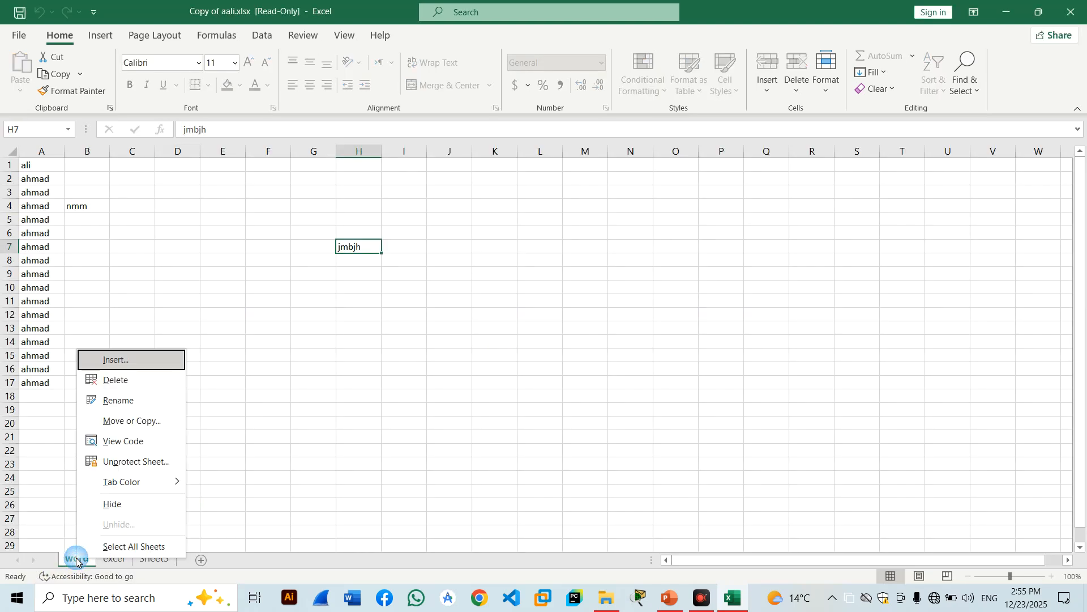
left_click(138, 380)
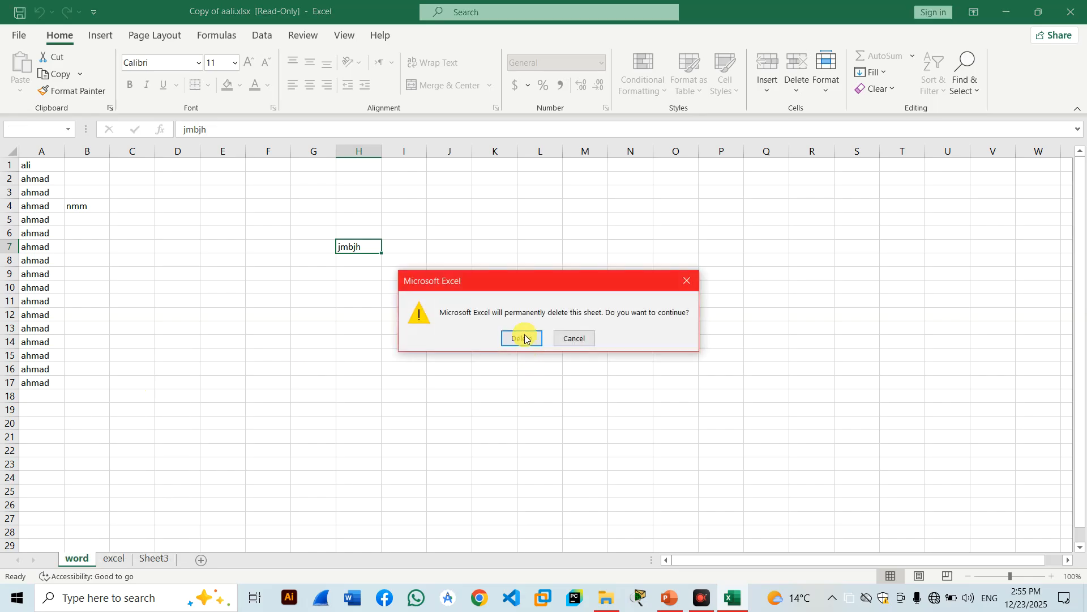
left_click(521, 338)
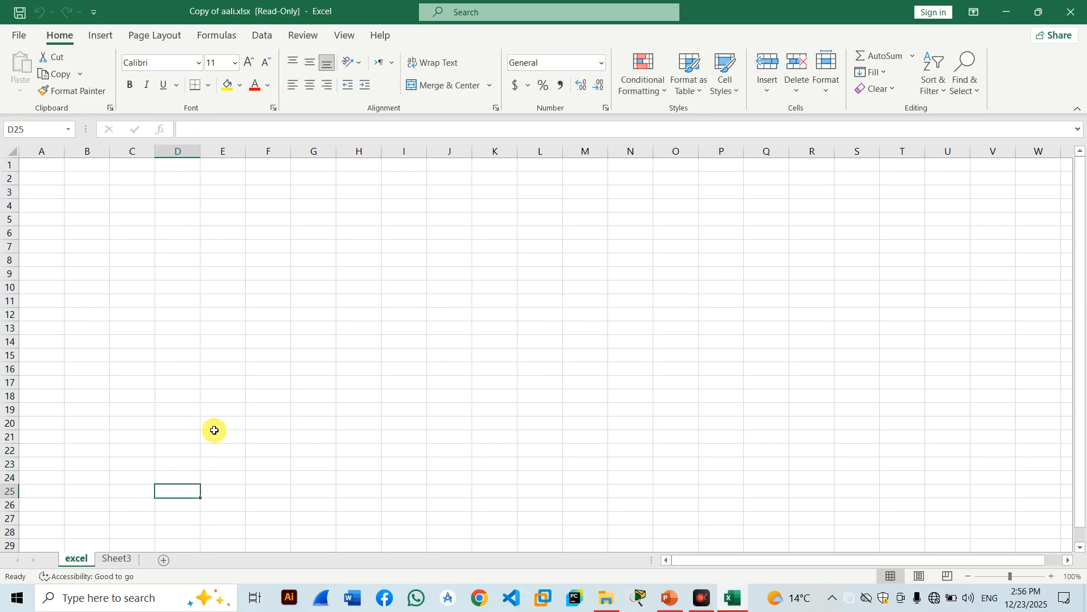
left_click(1070, 12)
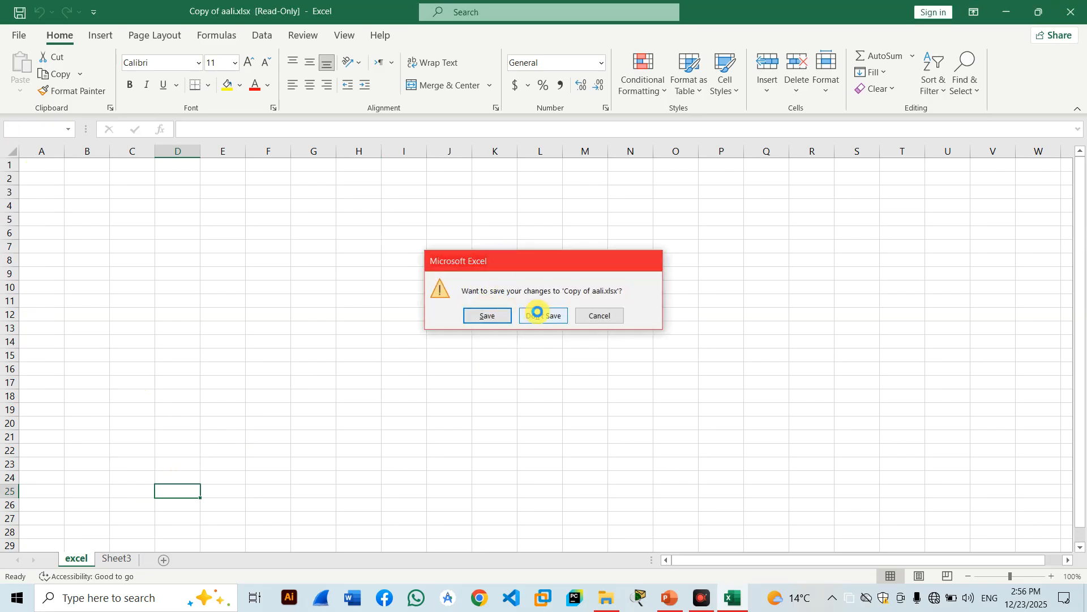
left_click(537, 315)
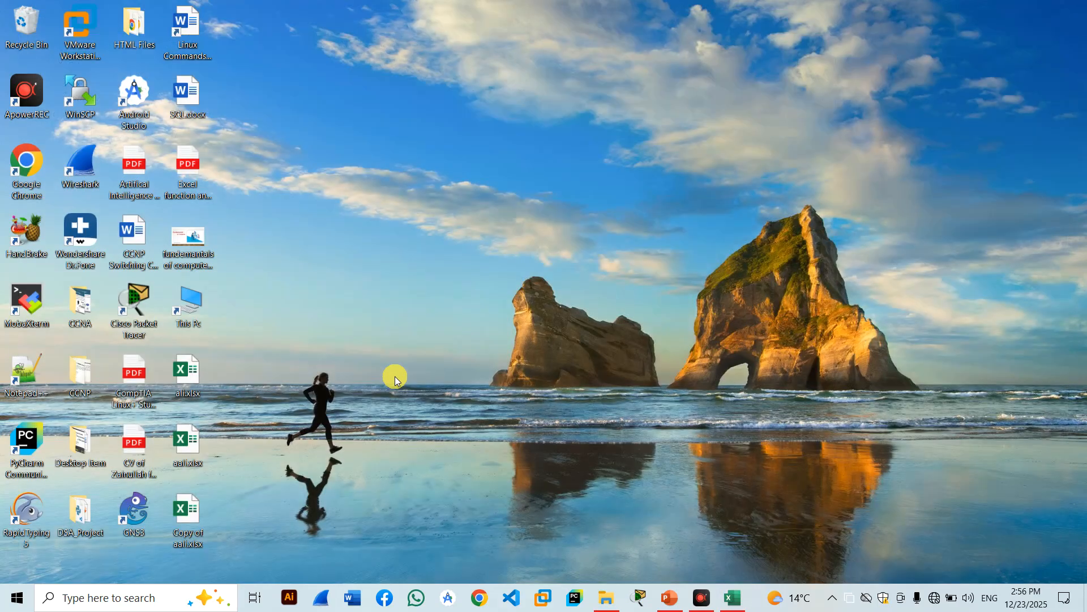
Reopen Copy of aali.xlsx read-only with its password and check its protection status on the Info page.
double_click(208, 502)
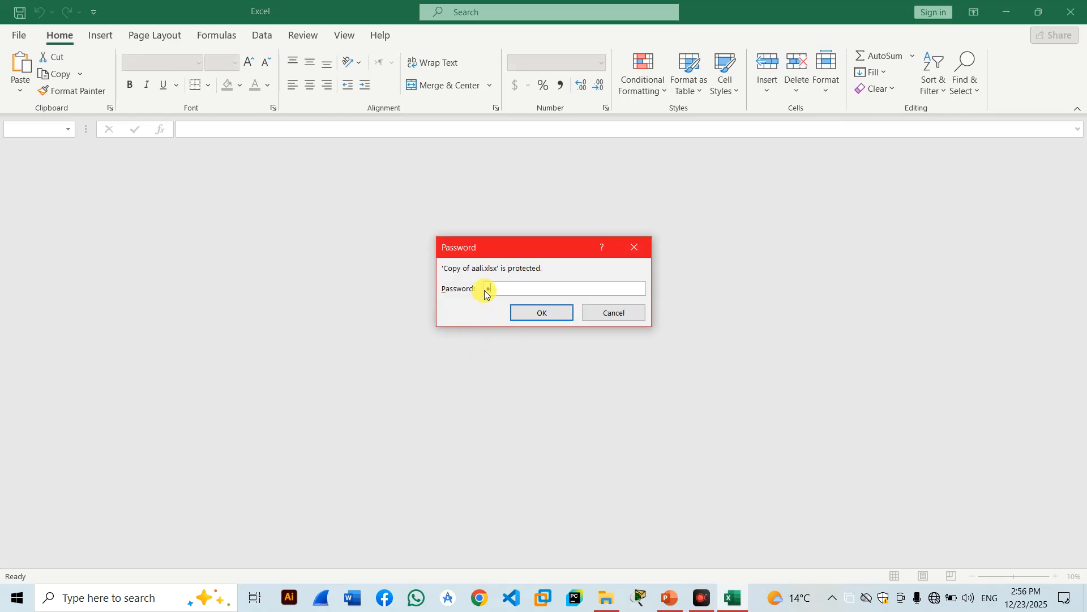
key("Return")
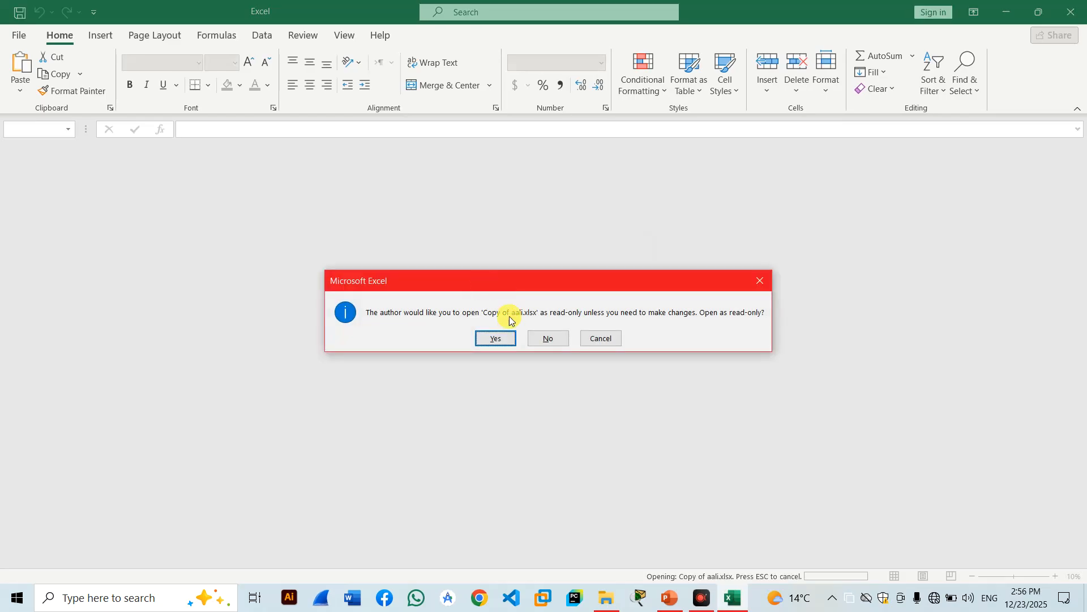
left_click(505, 340)
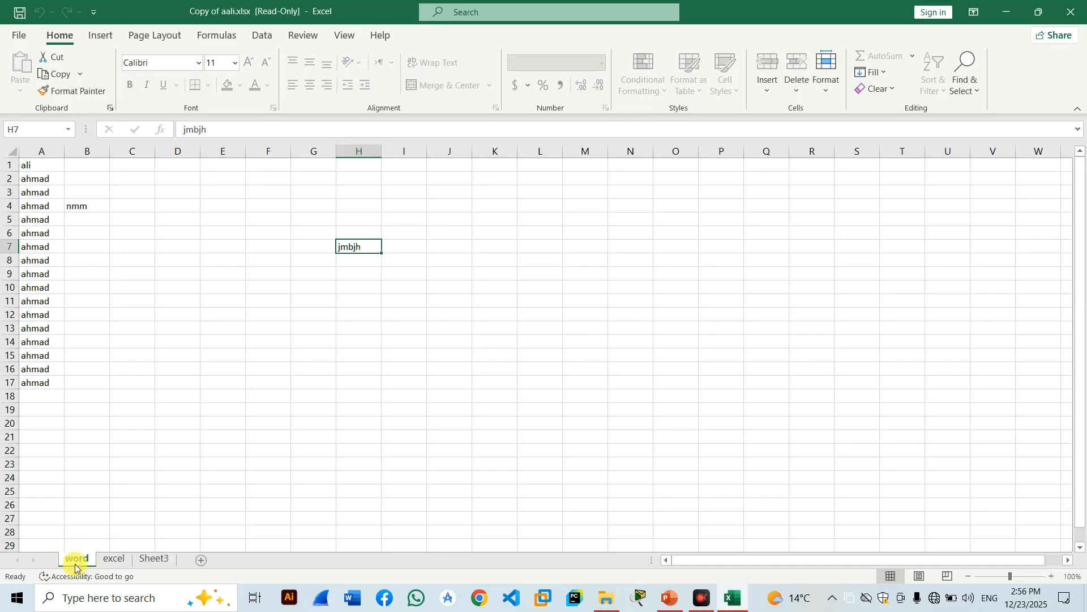
left_click(19, 35)
left_click(46, 175)
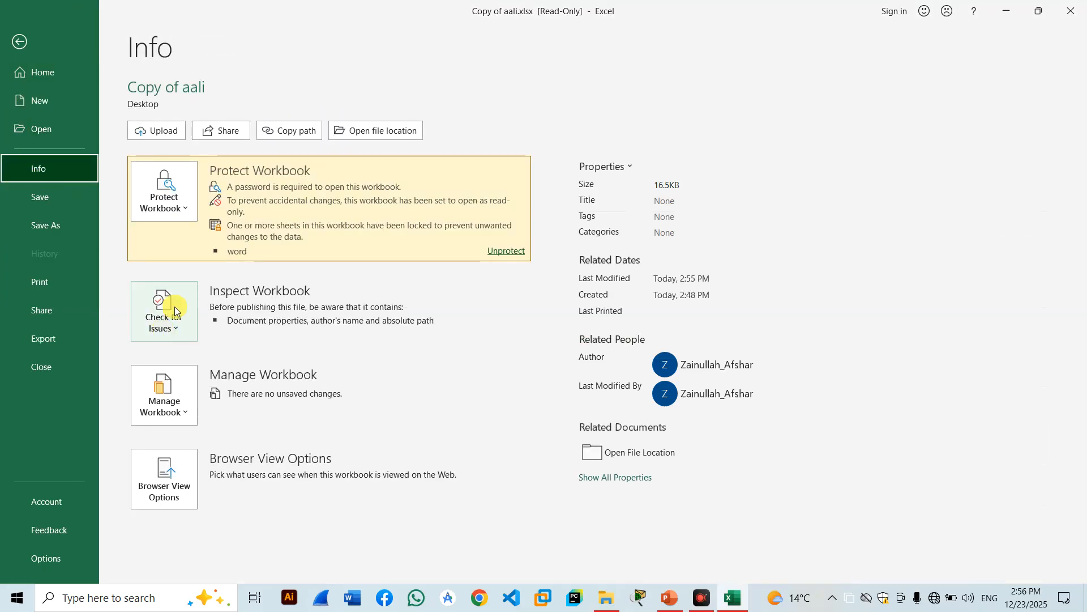
left_click(177, 211)
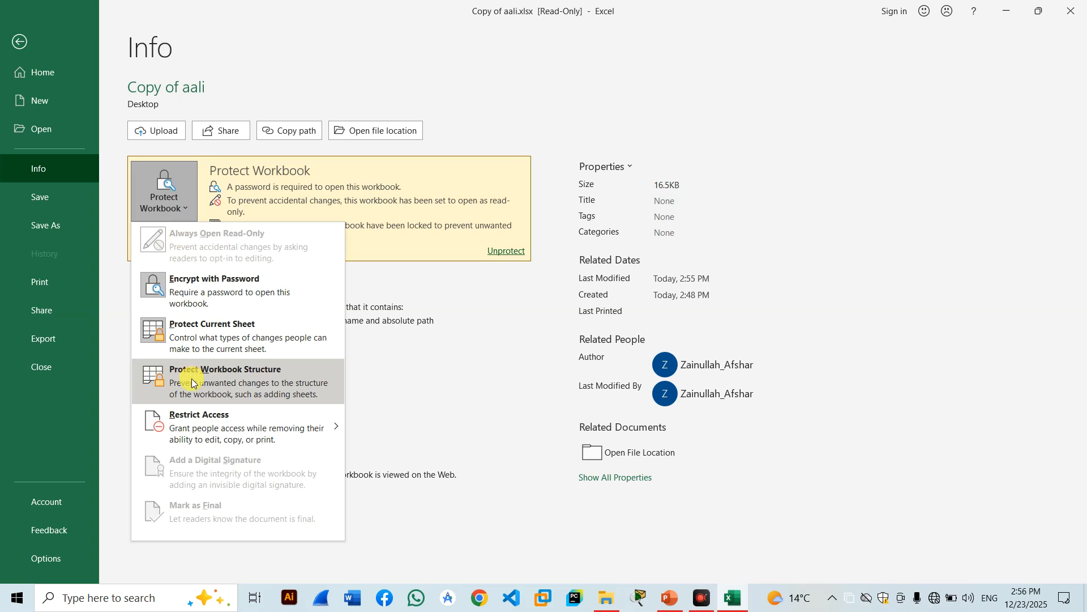
left_click(19, 43)
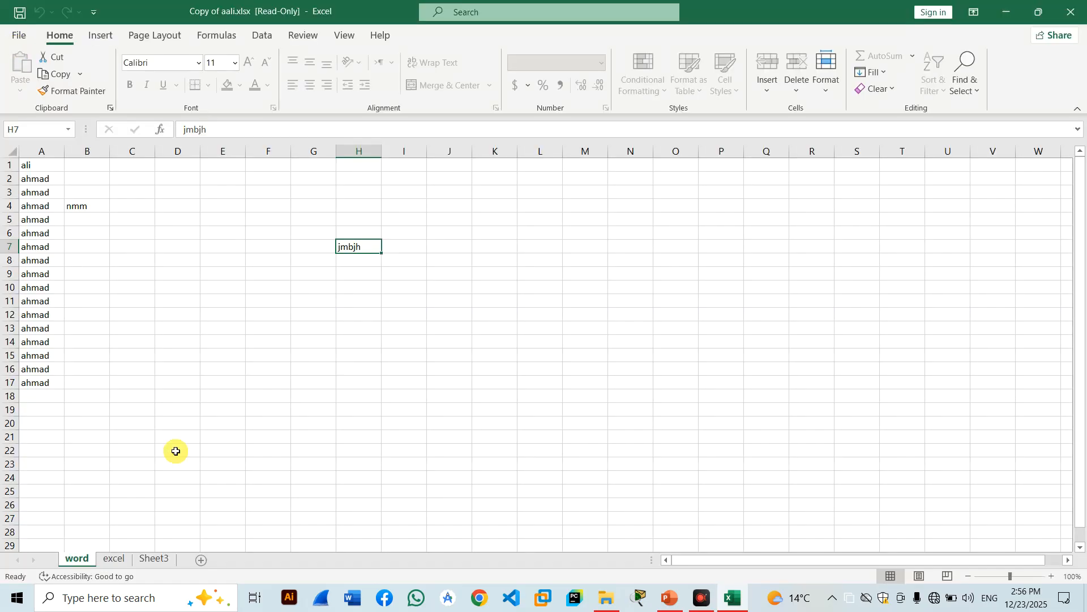
Try emptying the word sheet's name, dismiss the invalid-name warning, and restore it as 'word'.
right_click(82, 561)
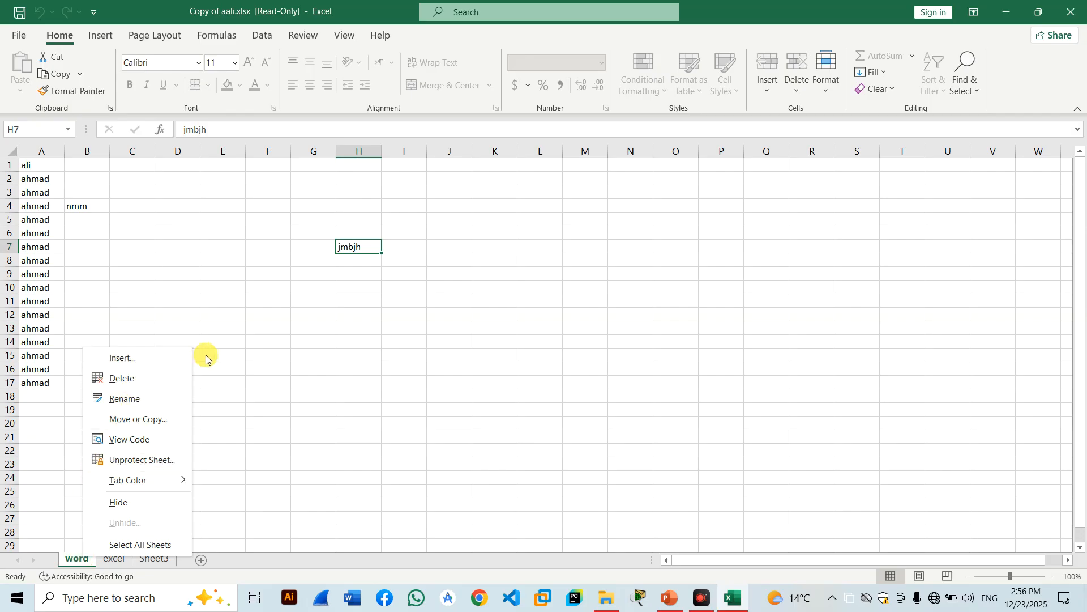
key("Escape")
right_click(77, 561)
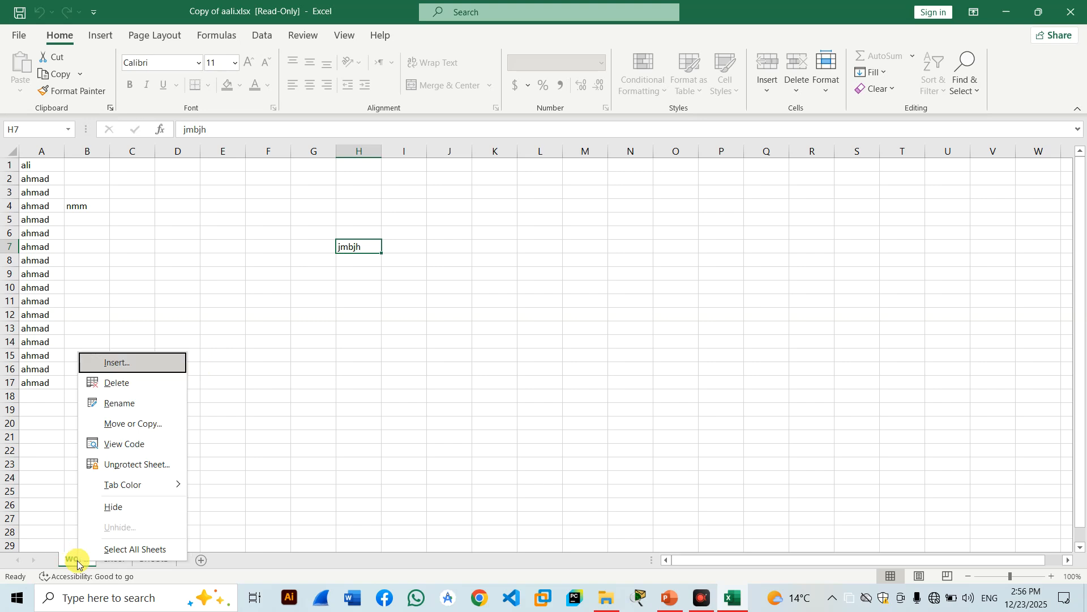
left_click(144, 403)
key("BackSpace")
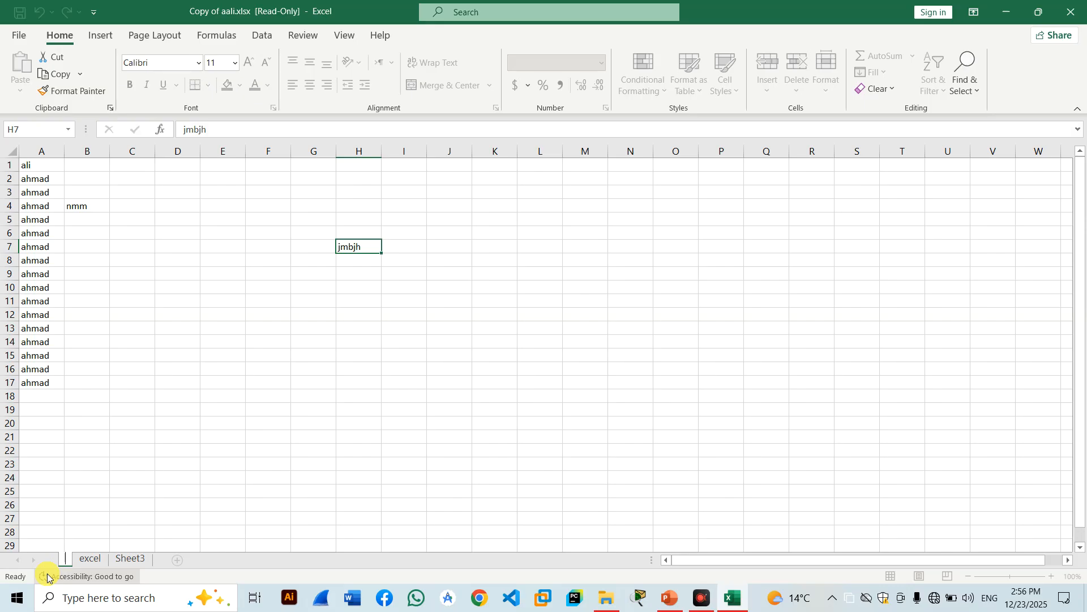
left_click(80, 559)
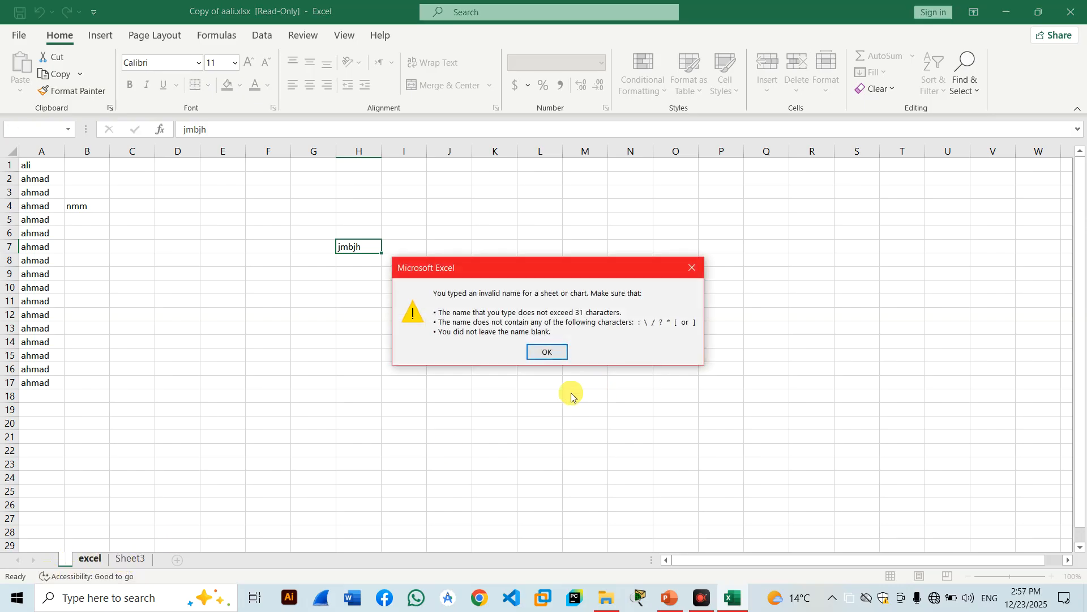
left_click(547, 352)
type("word")
key("Return")
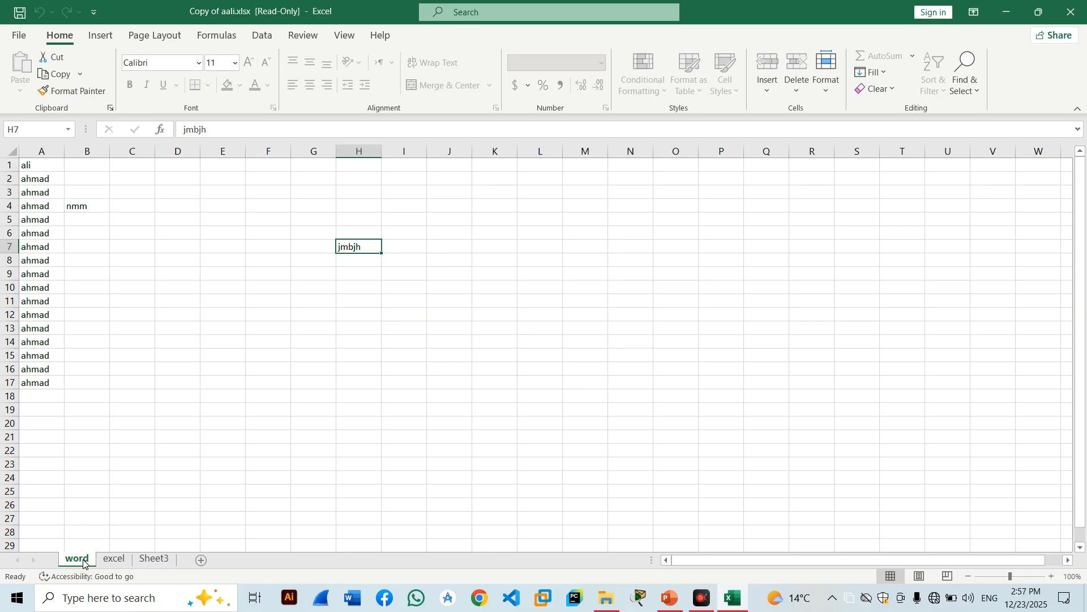
Delete the word sheet, leaving excel and Sheet3, then go to the File backstage.
right_click(83, 563)
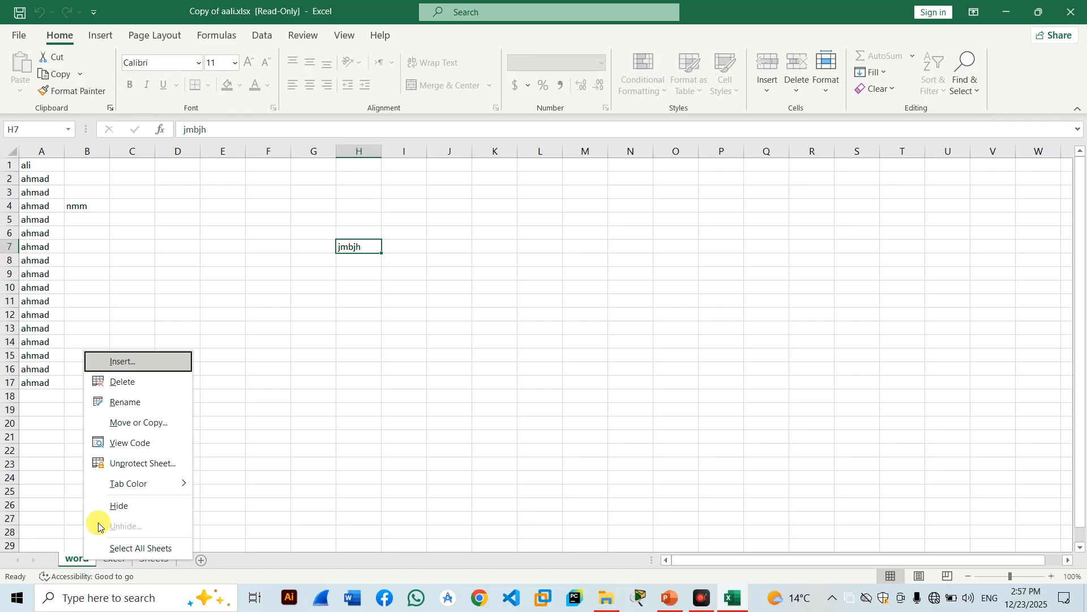
left_click(122, 383)
left_click(520, 338)
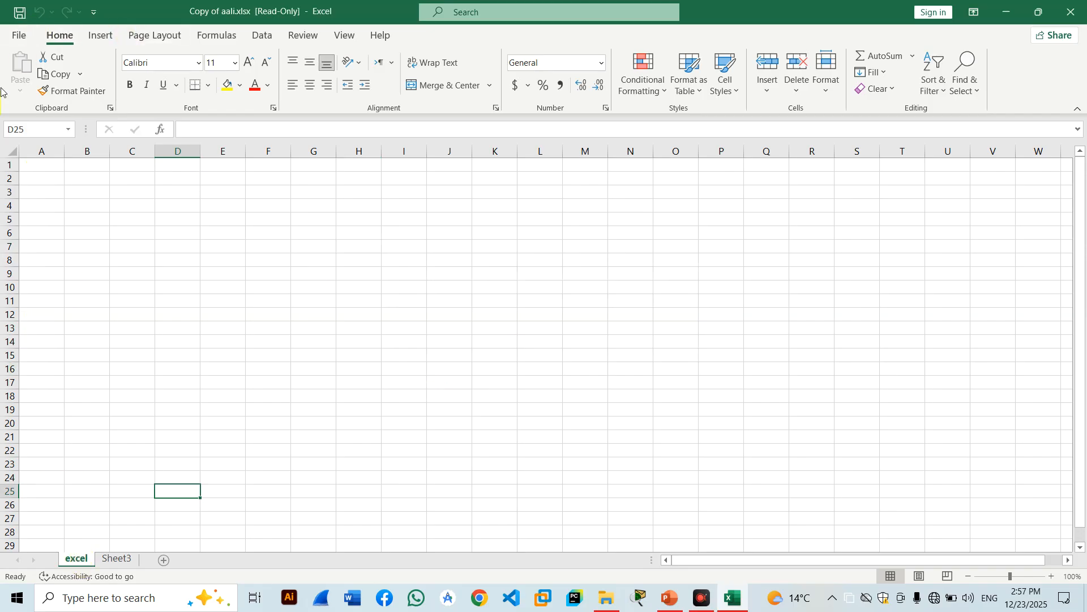
left_click(19, 35)
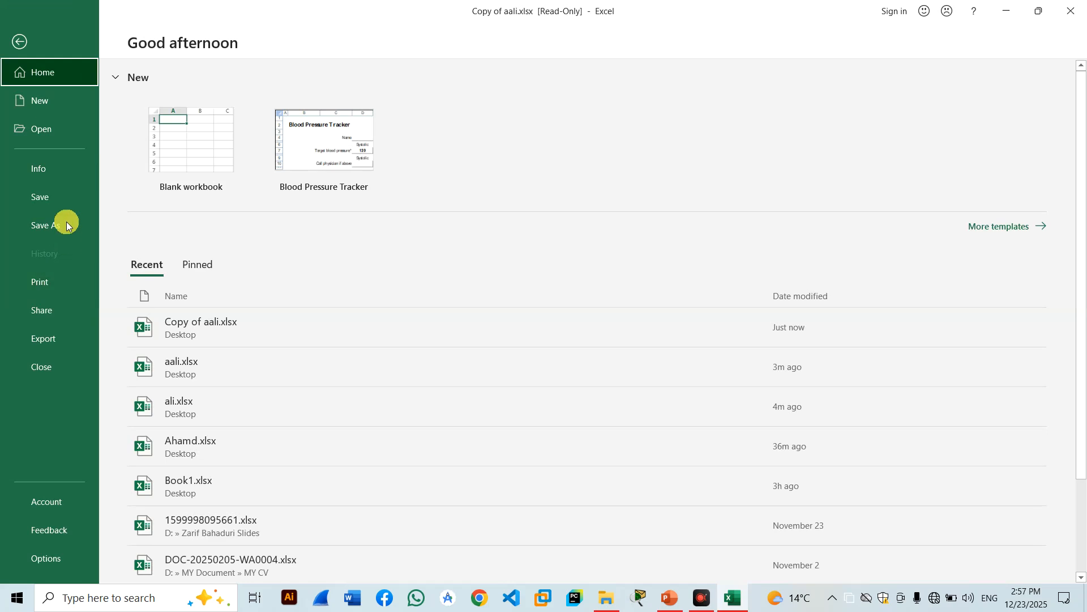
Protect the workbook structure with a password from File > Info, confirming it.
left_click(64, 169)
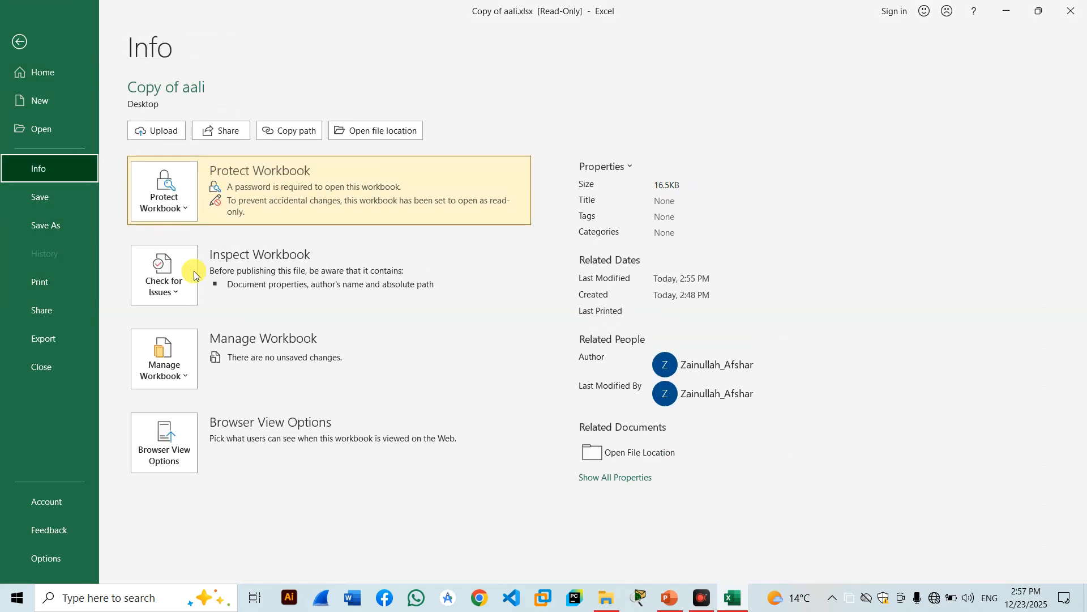
left_click(164, 195)
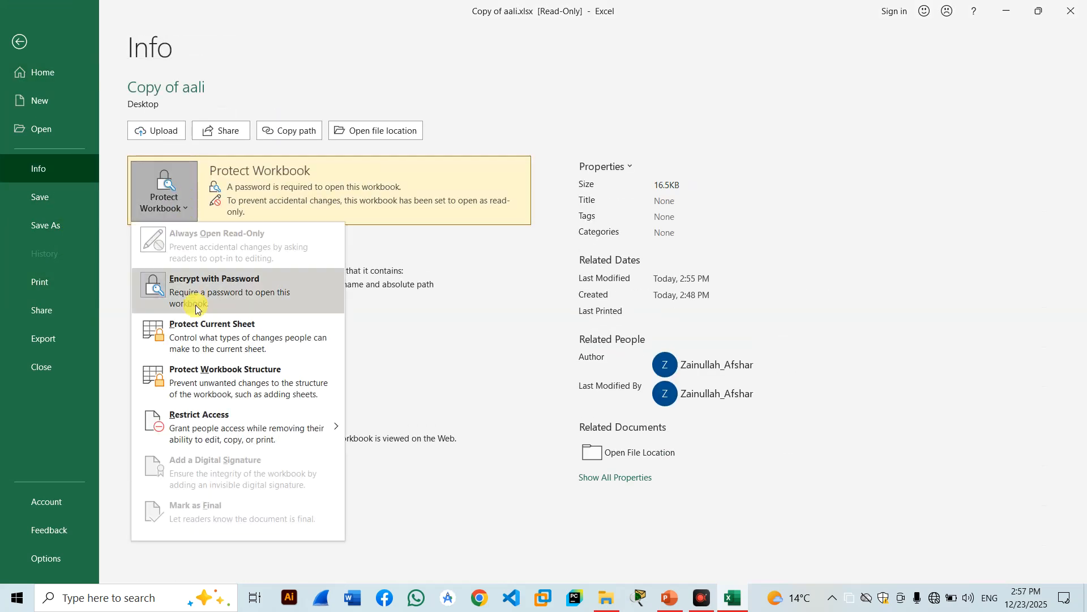
left_click(199, 384)
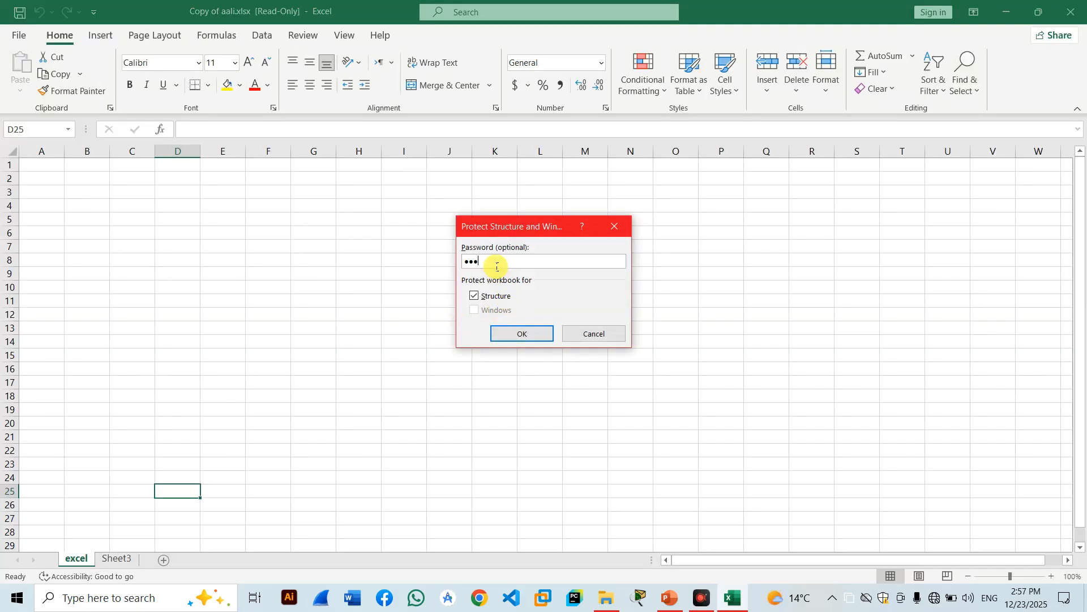
key("Return")
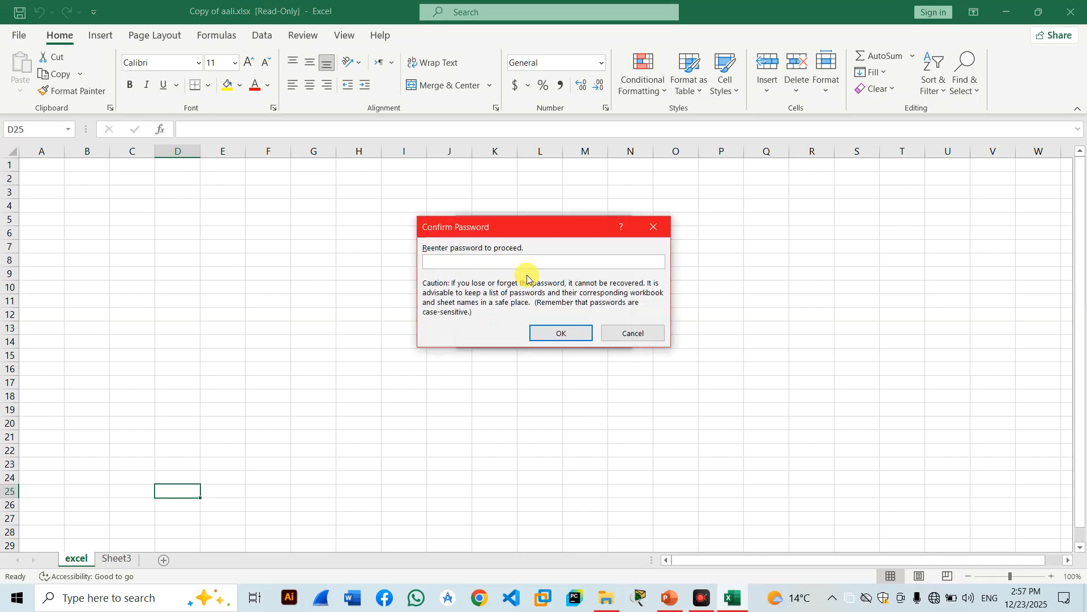
key("Return")
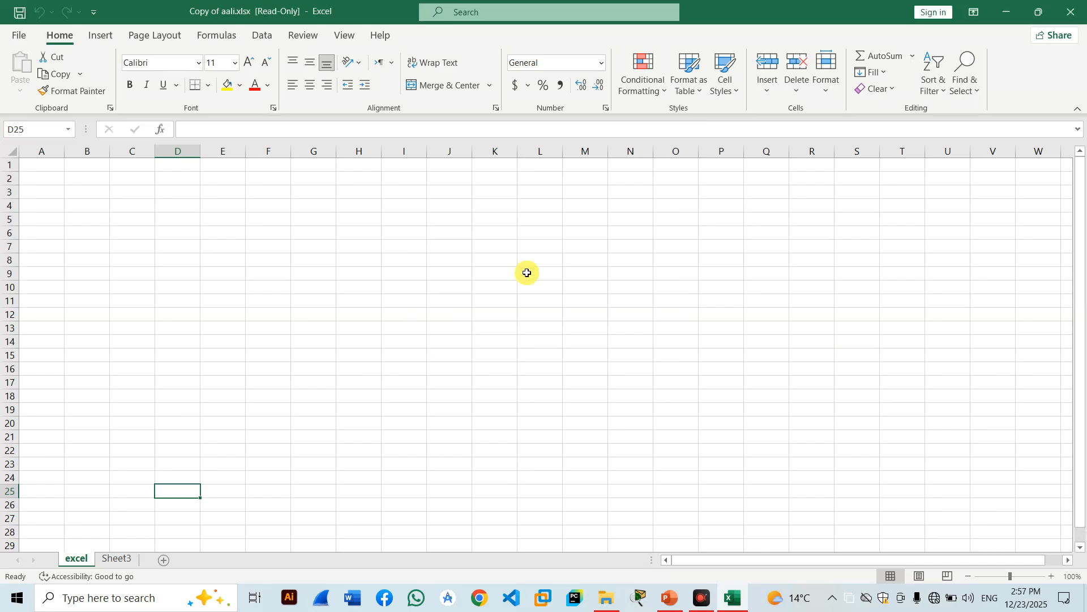
Verify the excel and Sheet3 tab menus no longer allow renaming or deleting.
right_click(83, 565)
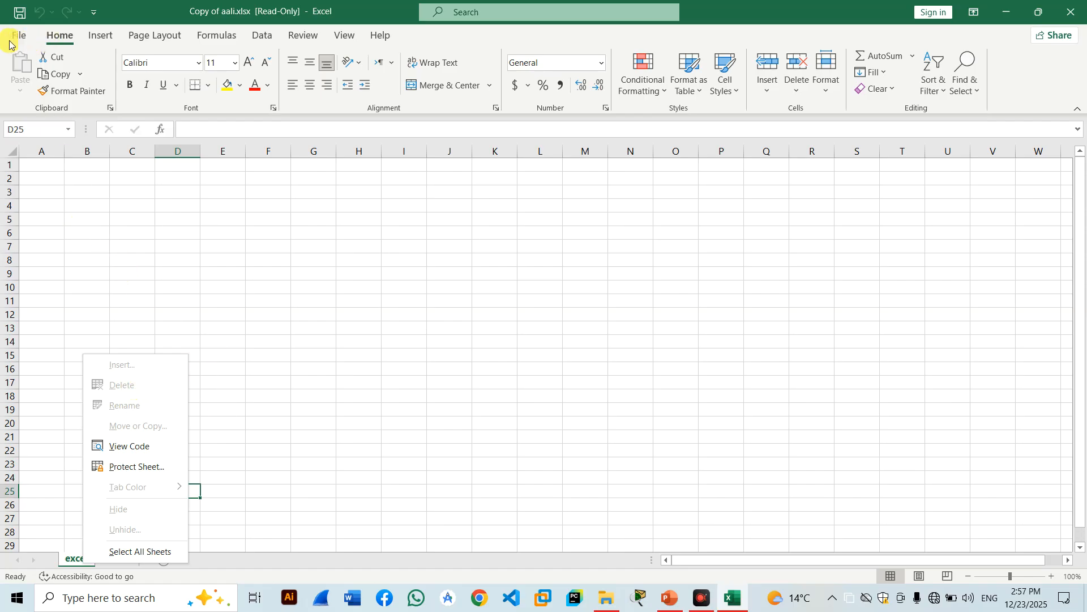
left_click(80, 561)
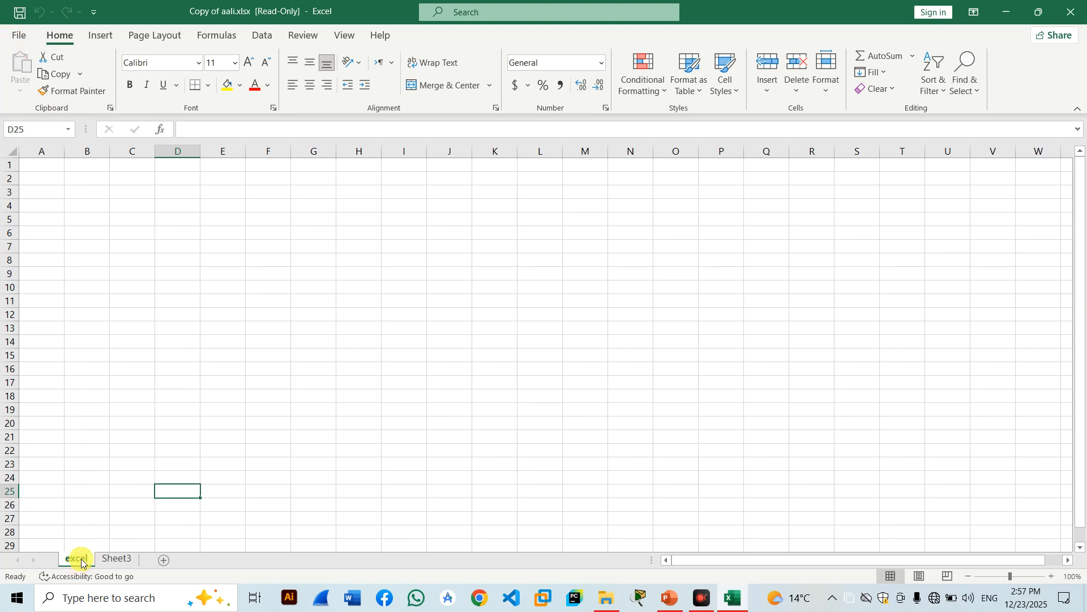
left_click(12, 37)
left_click(15, 36)
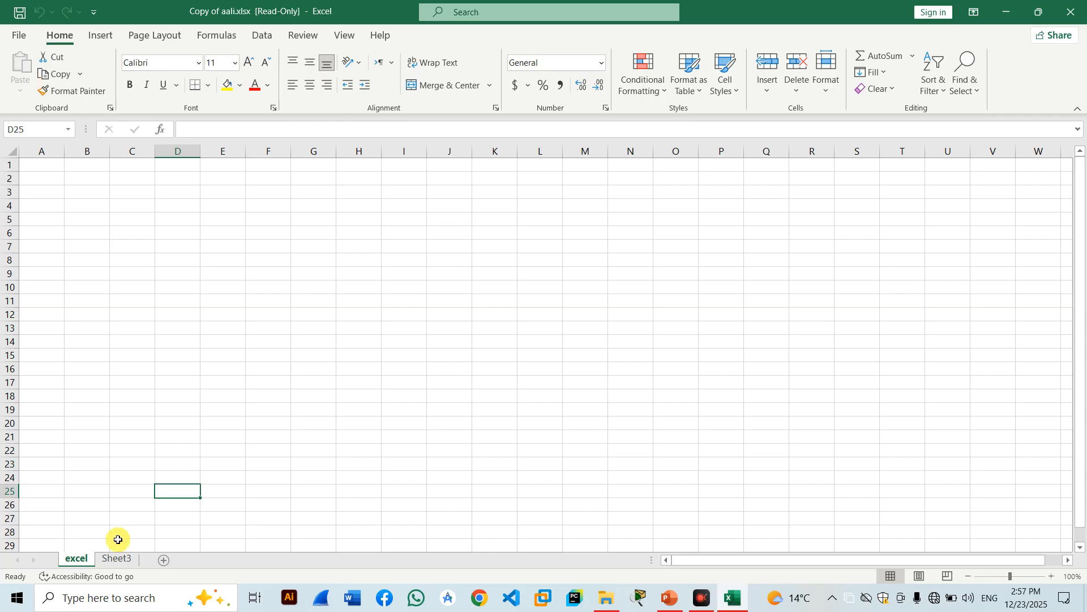
left_click(121, 561)
right_click(120, 560)
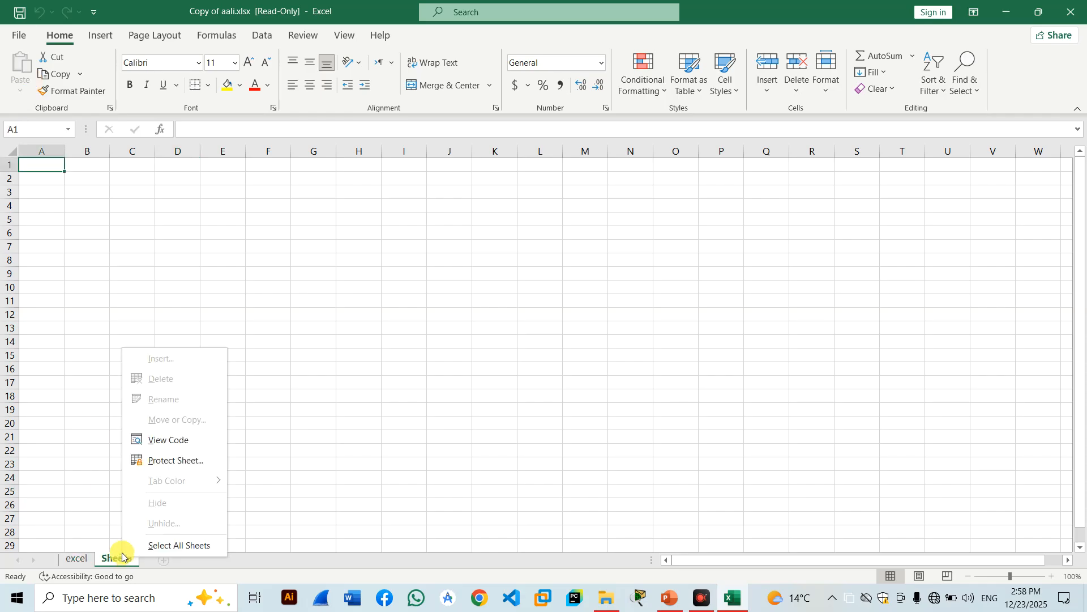
left_click(114, 559)
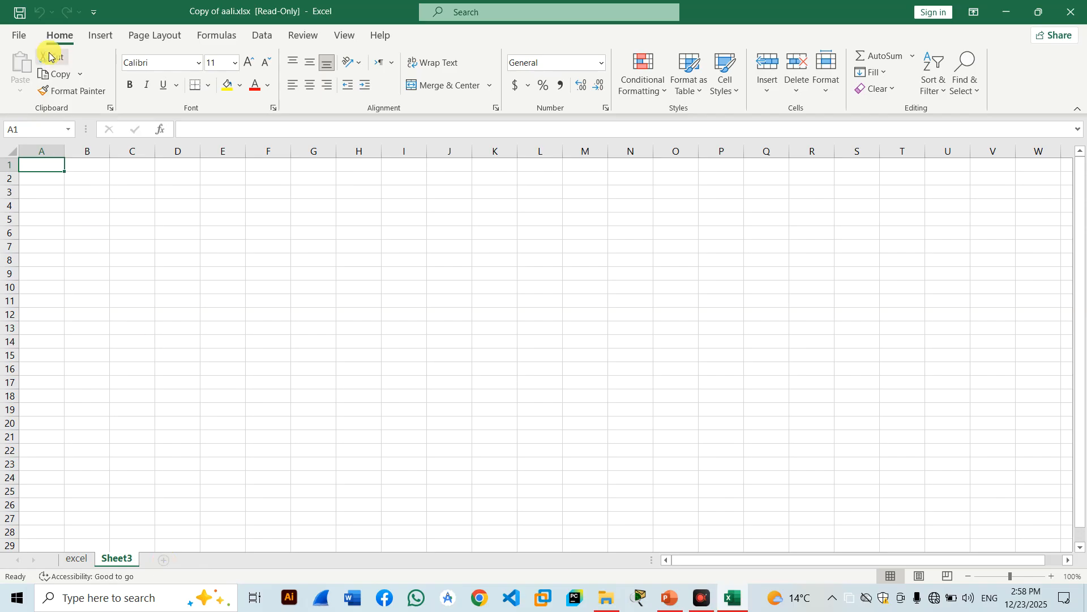
left_click(23, 35)
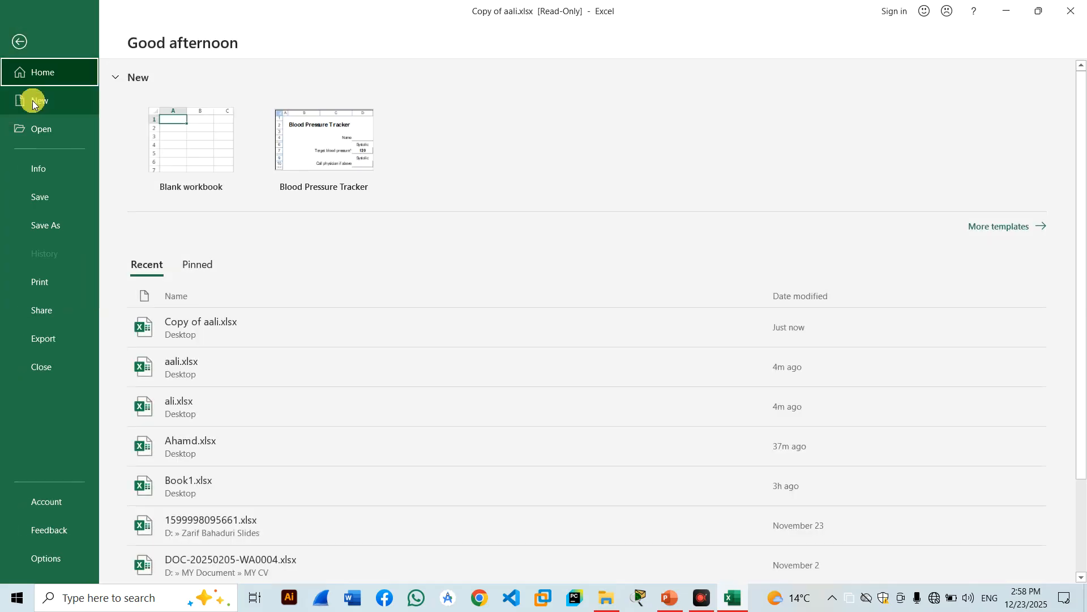
Unprotect the workbook structure from the Info page using the password.
left_click(41, 166)
left_click(179, 208)
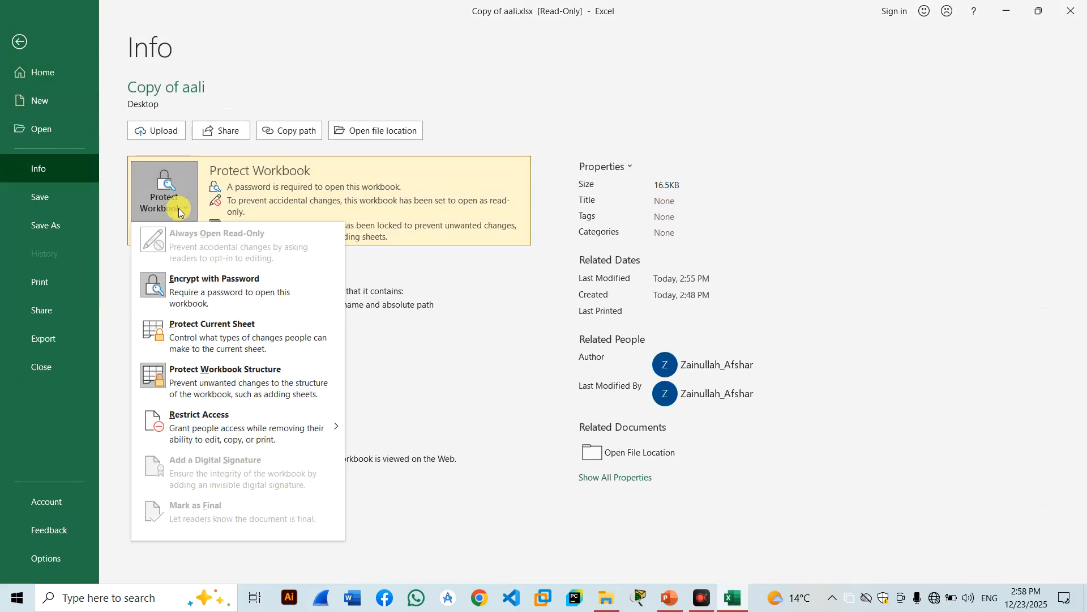
left_click(208, 388)
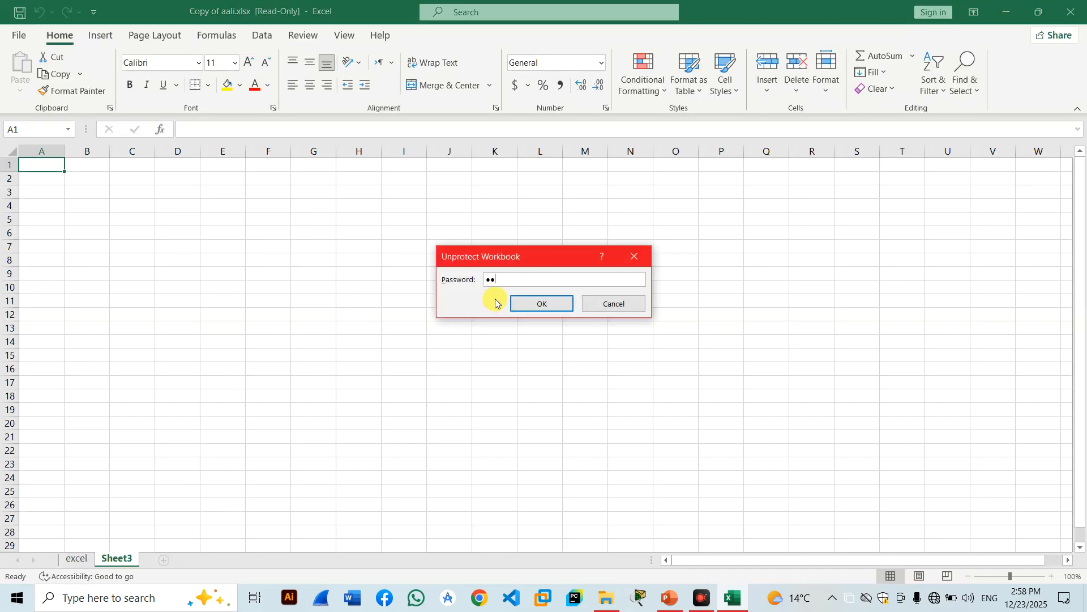
key("Return")
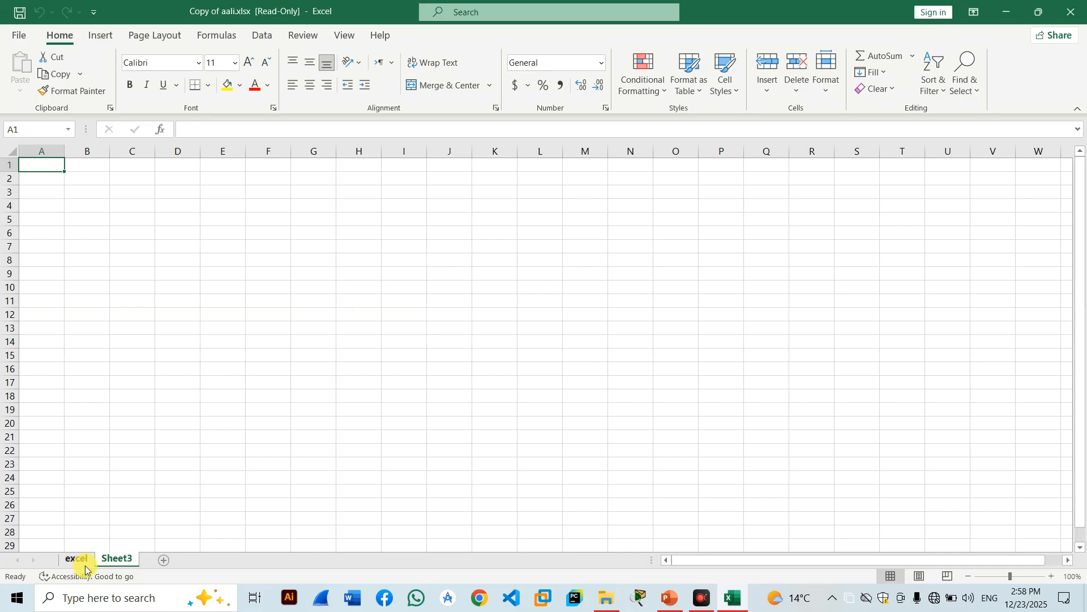
Add two new sheets, Sheet1 and Sheet2, then delete Sheet3 and the excel sheet.
left_click(161, 560)
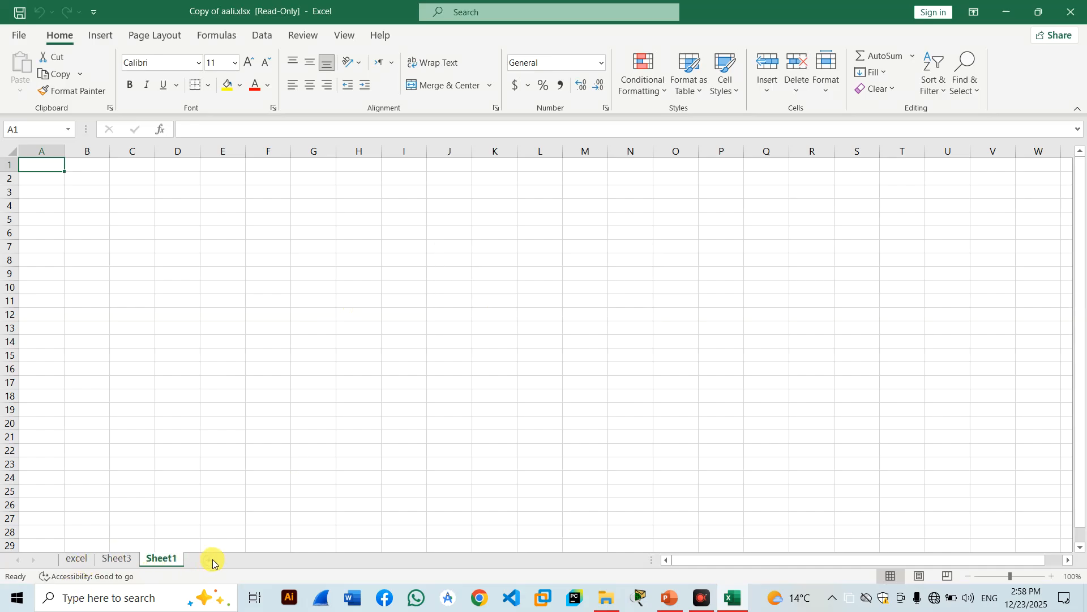
left_click(210, 562)
left_click(118, 559)
right_click(117, 559)
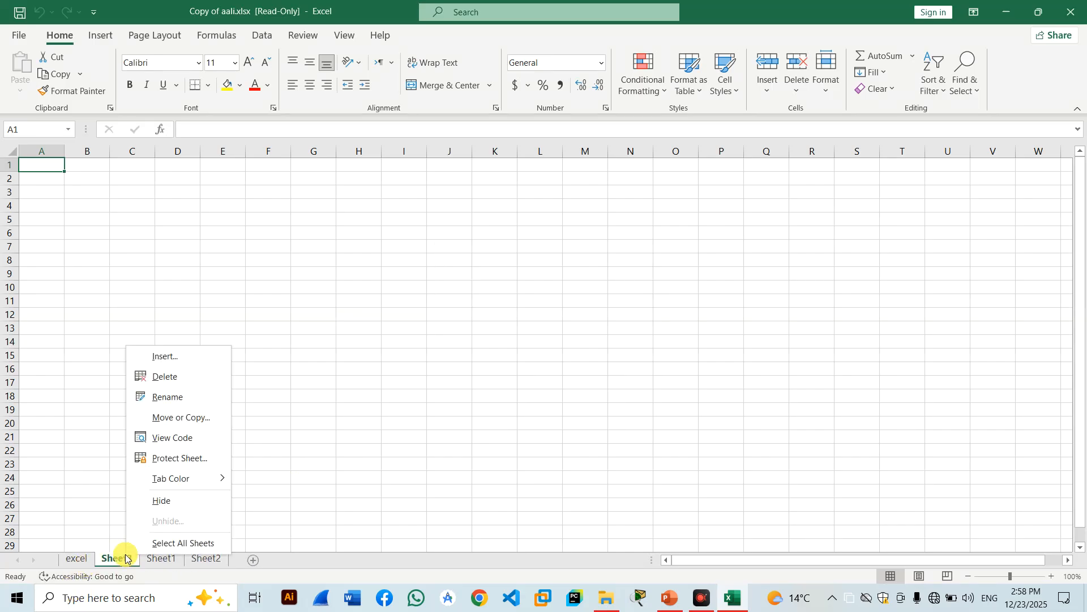
left_click(175, 379)
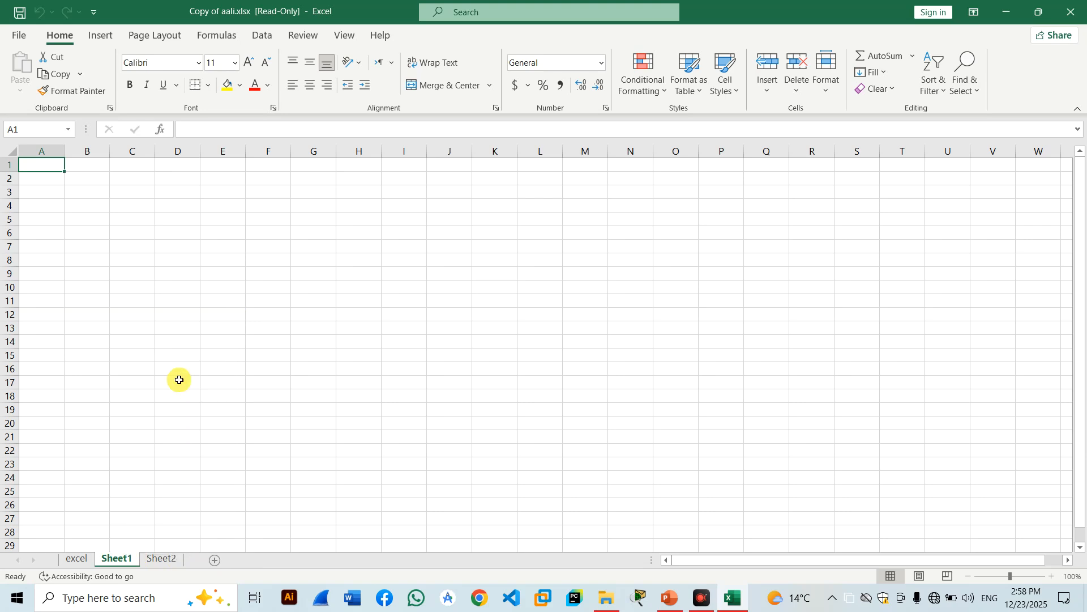
right_click(83, 561)
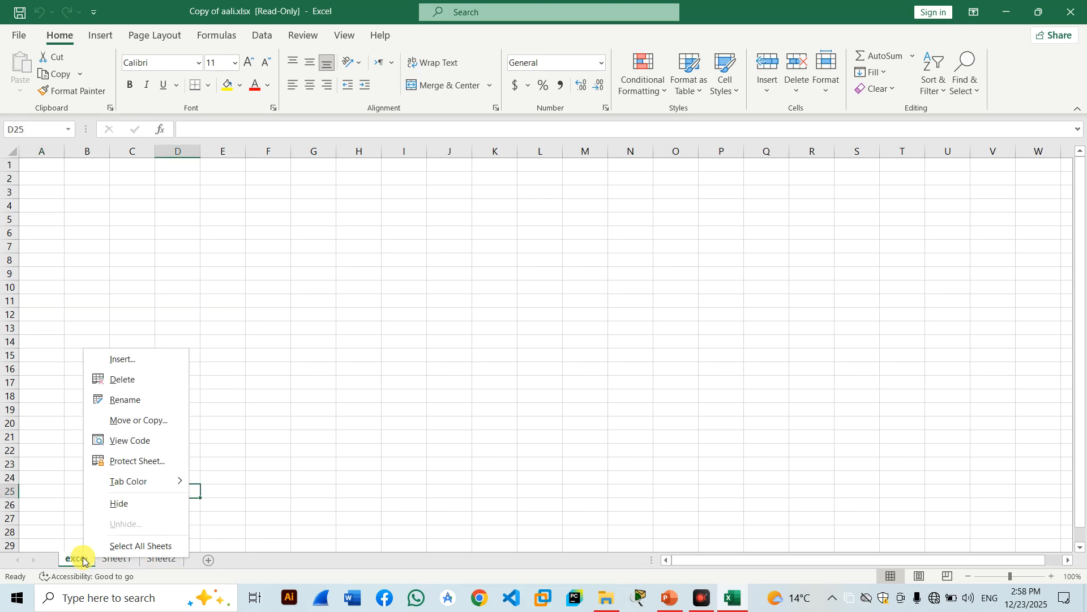
left_click(142, 380)
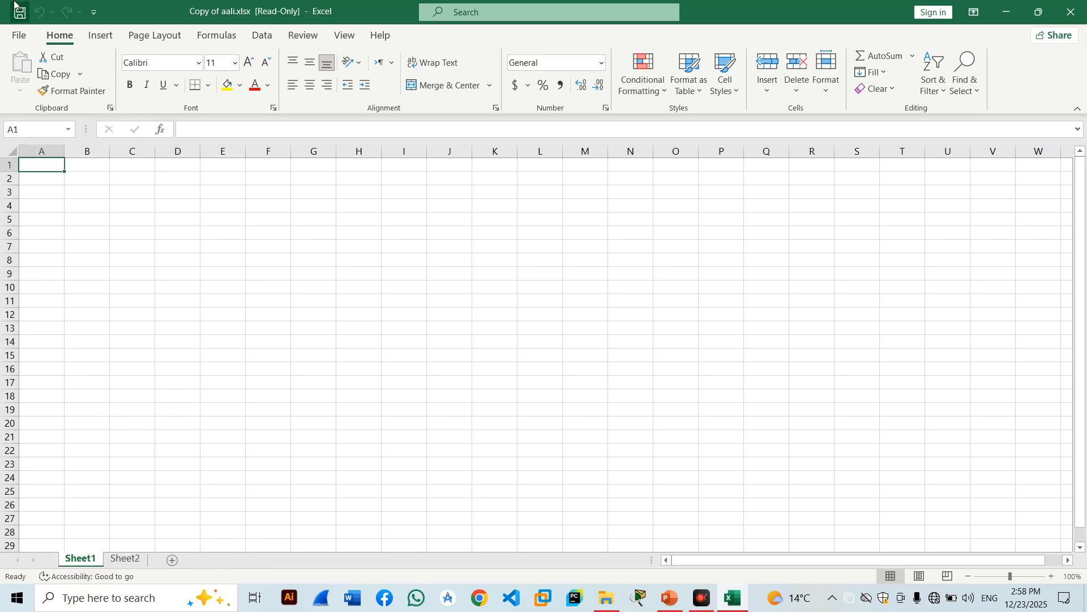
Go to File > Info and expand the Protect Workbook dropdown for Copy of aali.xlsx.
left_click(19, 38)
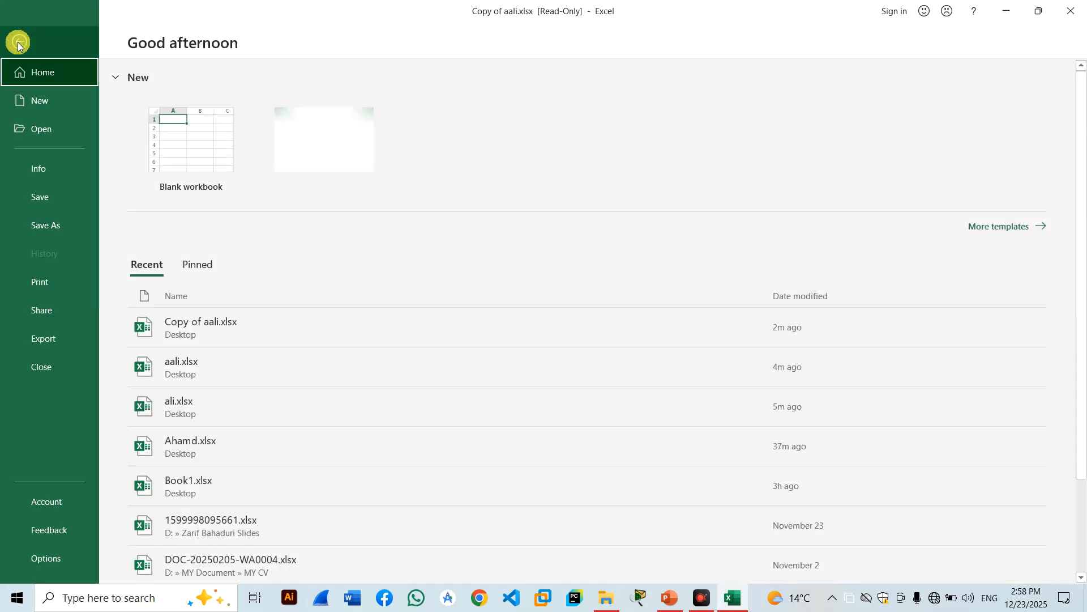
left_click(60, 171)
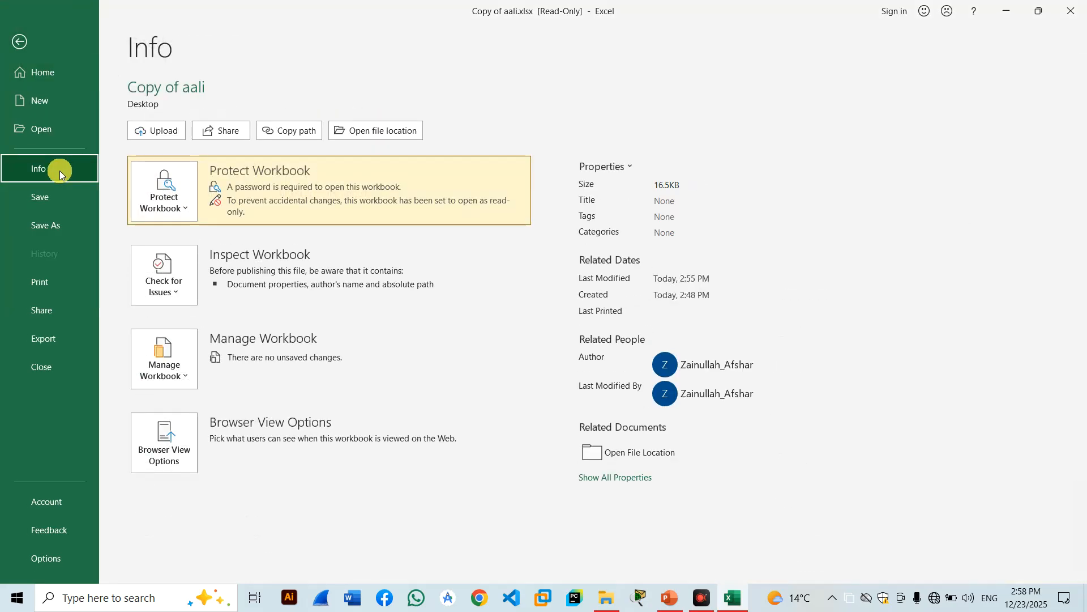
left_click(188, 213)
mouse_move(210, 432)
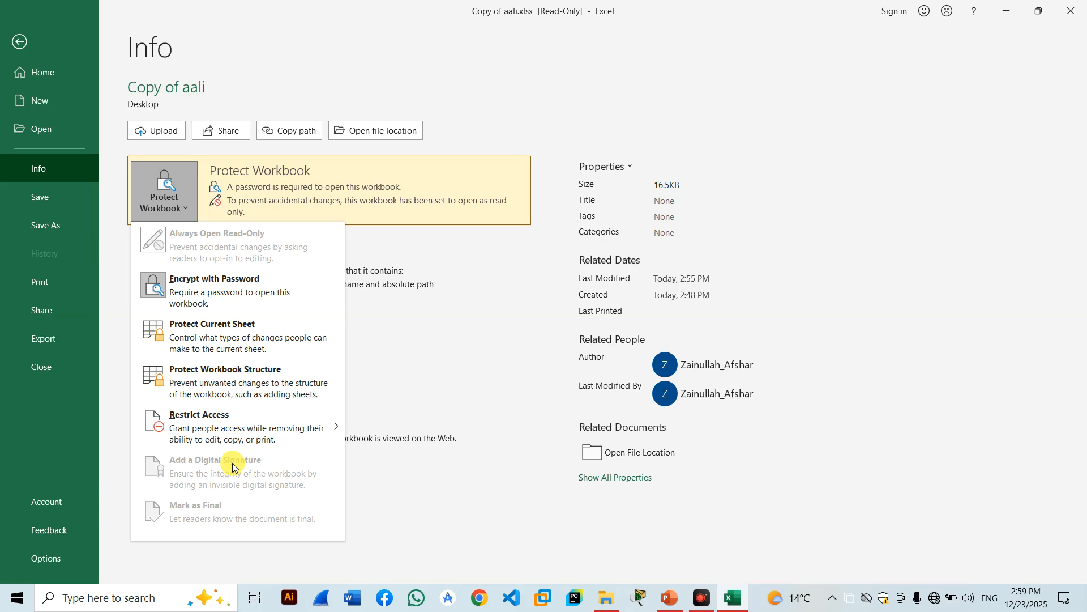
Browse the Share, Home and Info pages, view Check for Issues and Protect Workbook, then close Excel.
left_click(57, 311)
left_click(56, 311)
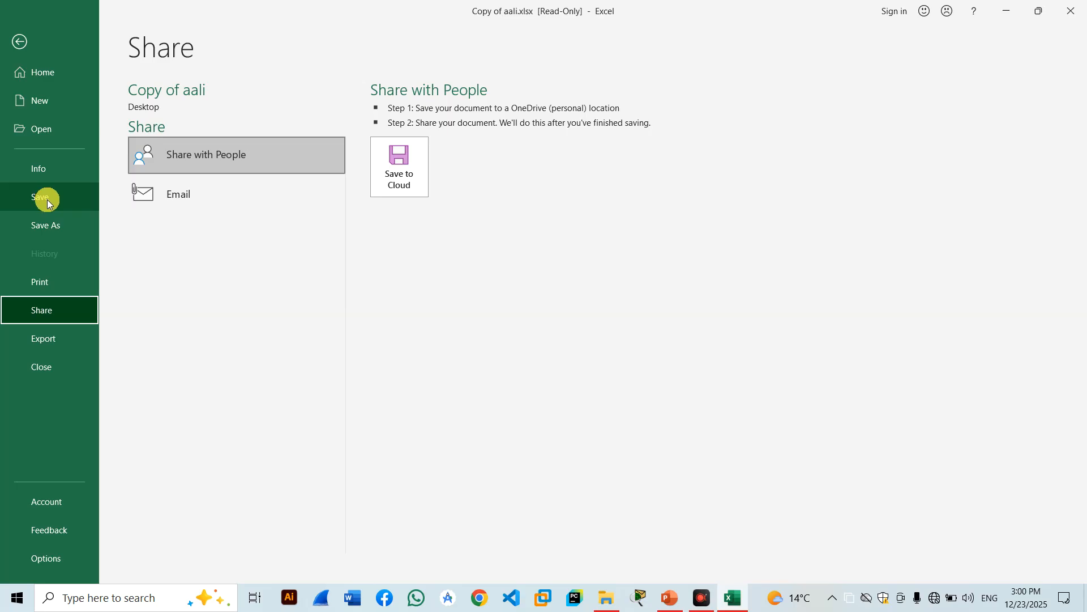
left_click(44, 79)
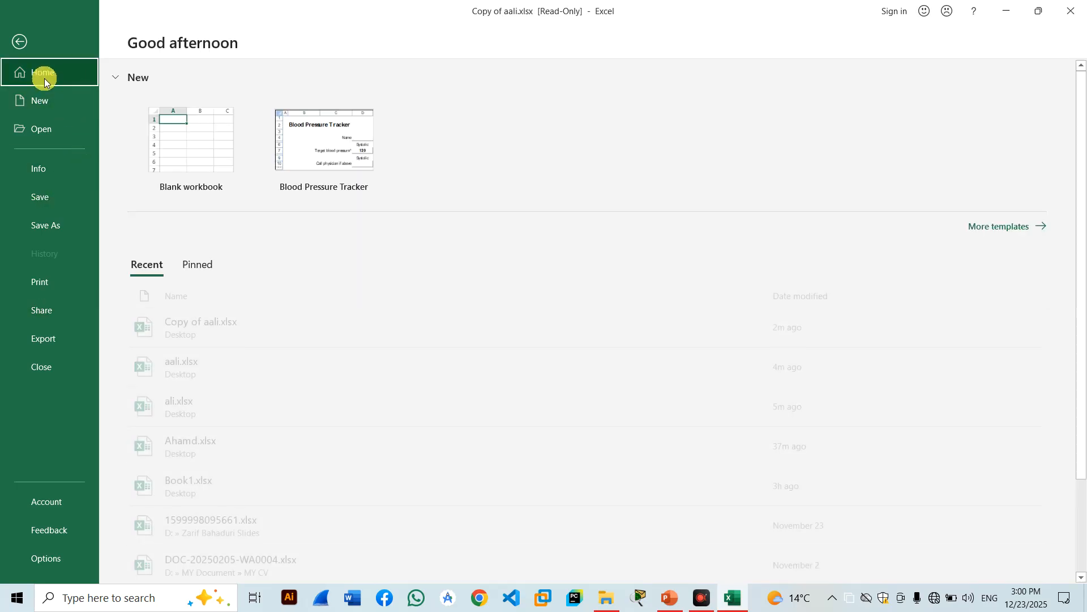
left_click(39, 167)
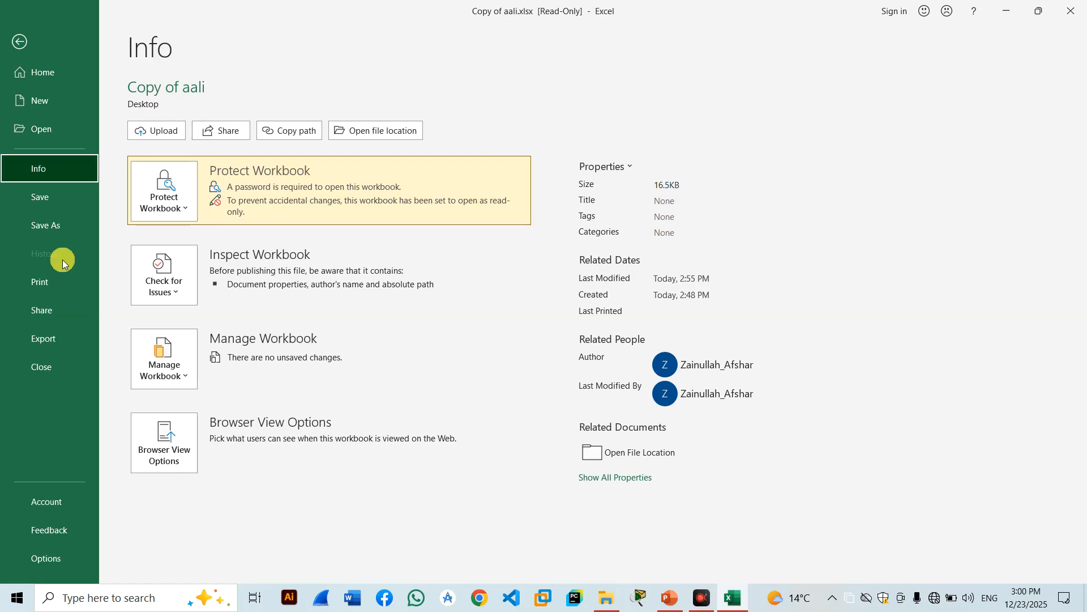
left_click(172, 274)
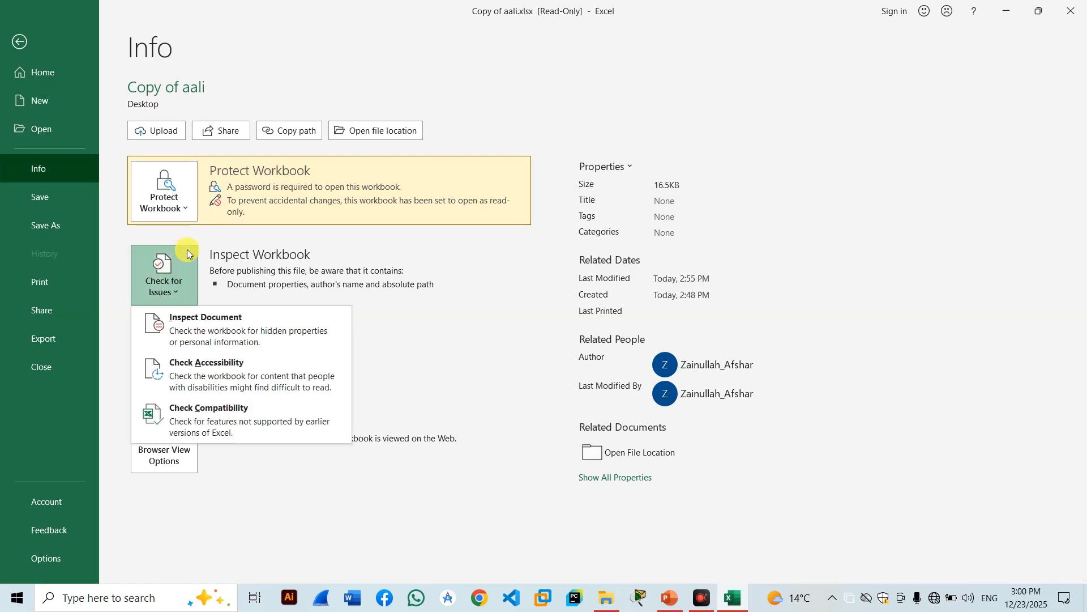
left_click(187, 190)
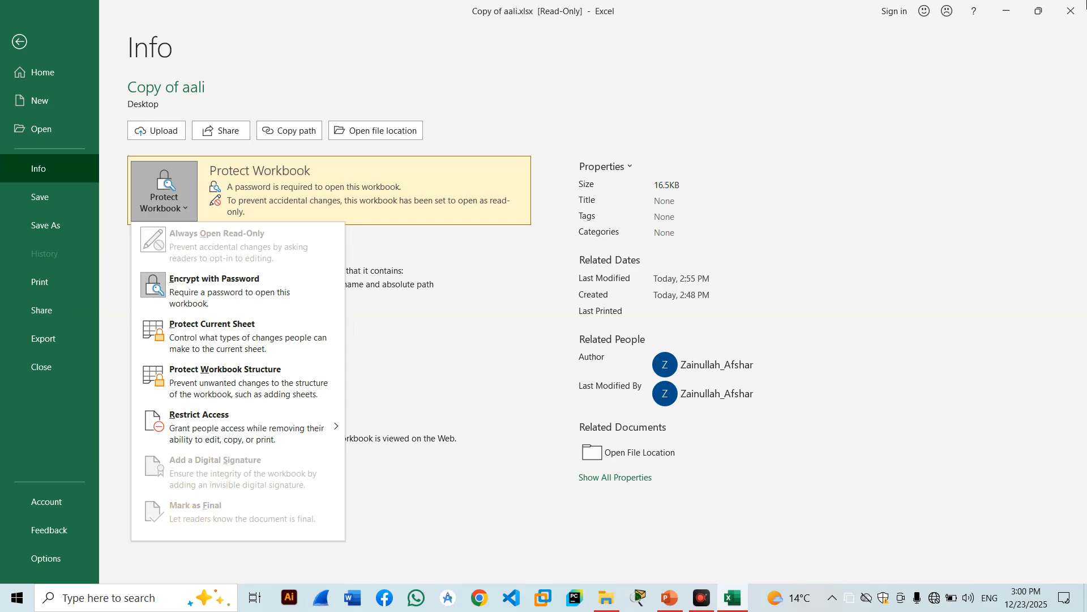
key("Escape")
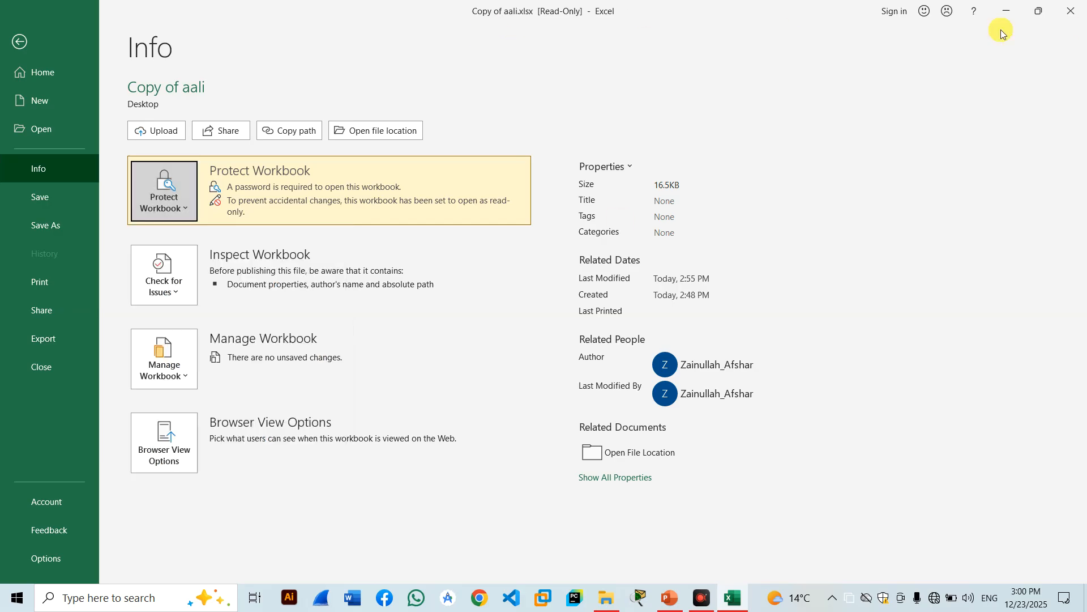
left_click(1076, 13)
Close the copy without saving, relaunch Excel via Run, and create a blank workbook.
left_click(552, 316)
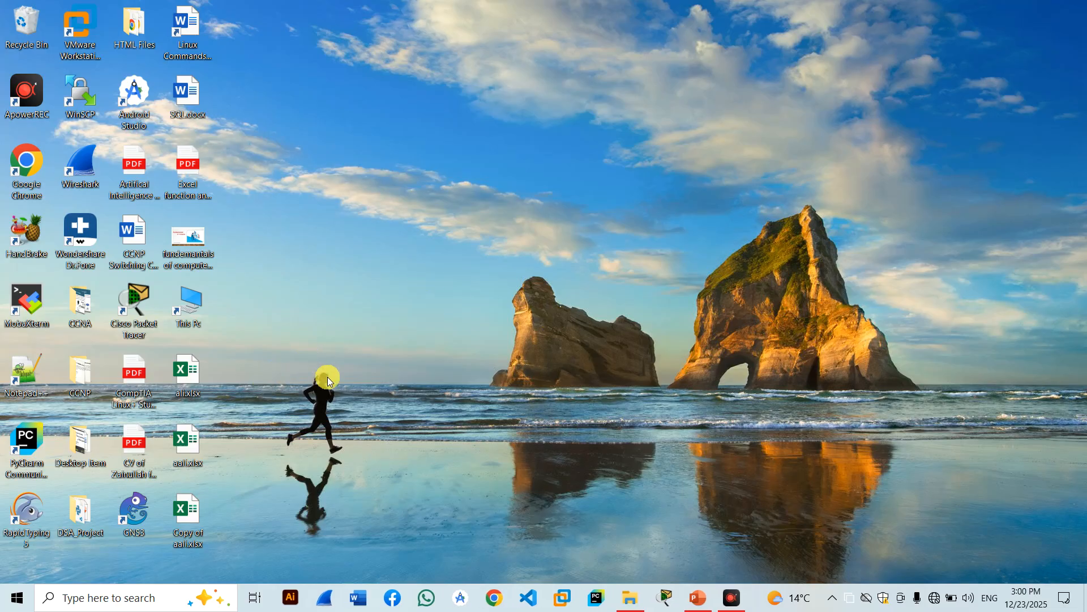
key("super+r")
key("Return")
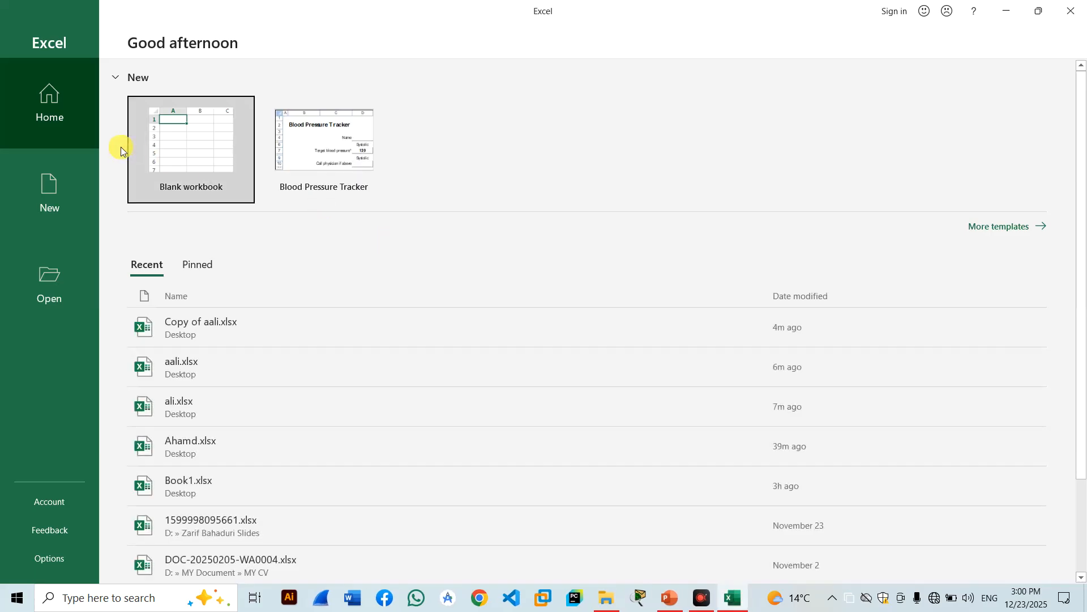
left_click(160, 161)
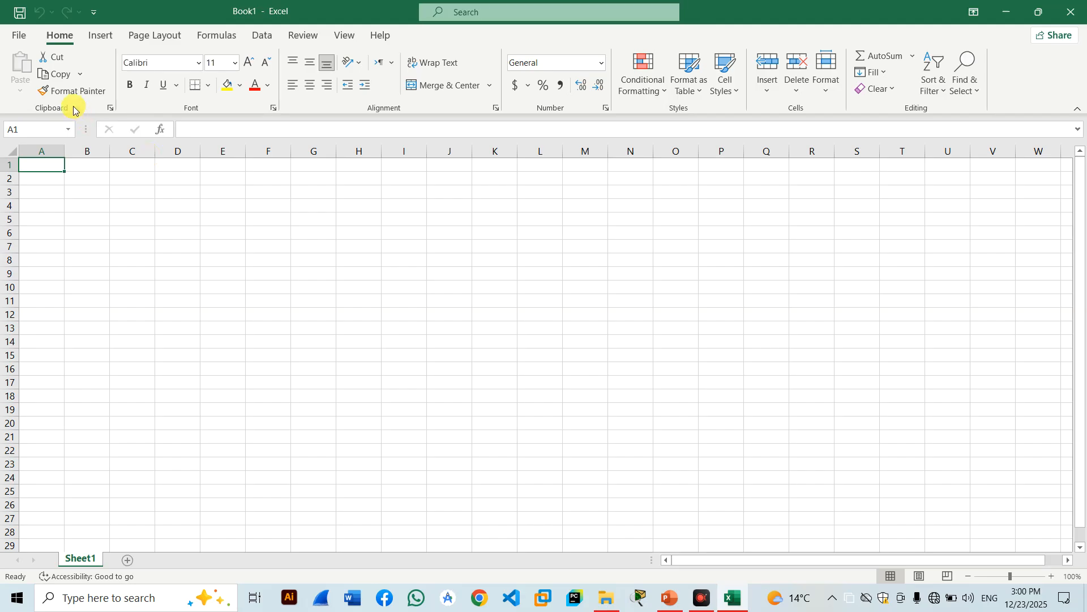
Try Mark as Final from File > Info > Protect Workbook, cancel, and return to the grid.
left_click(25, 36)
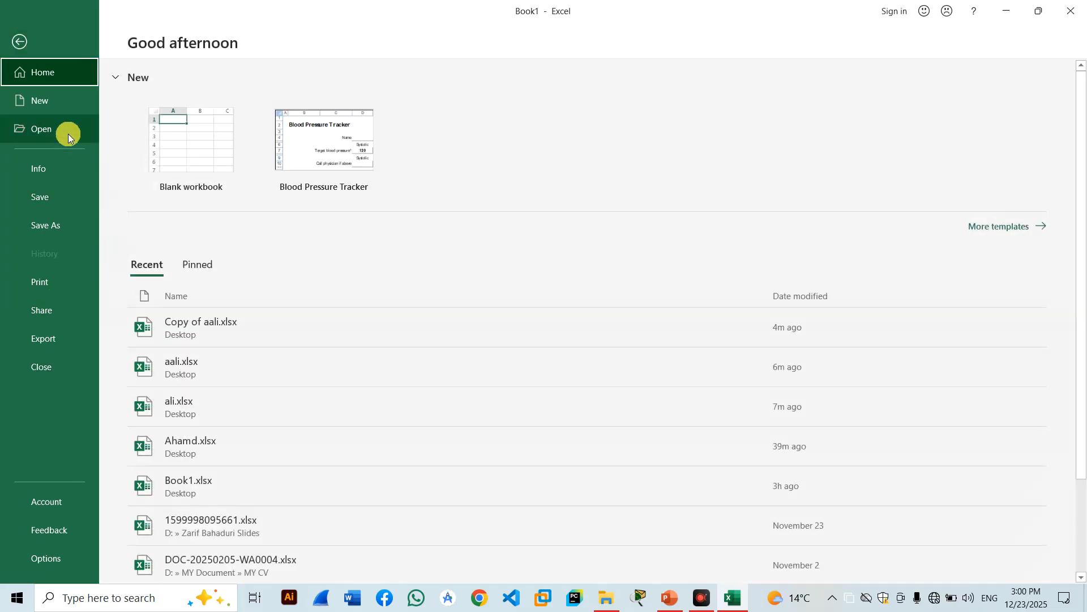
left_click(49, 169)
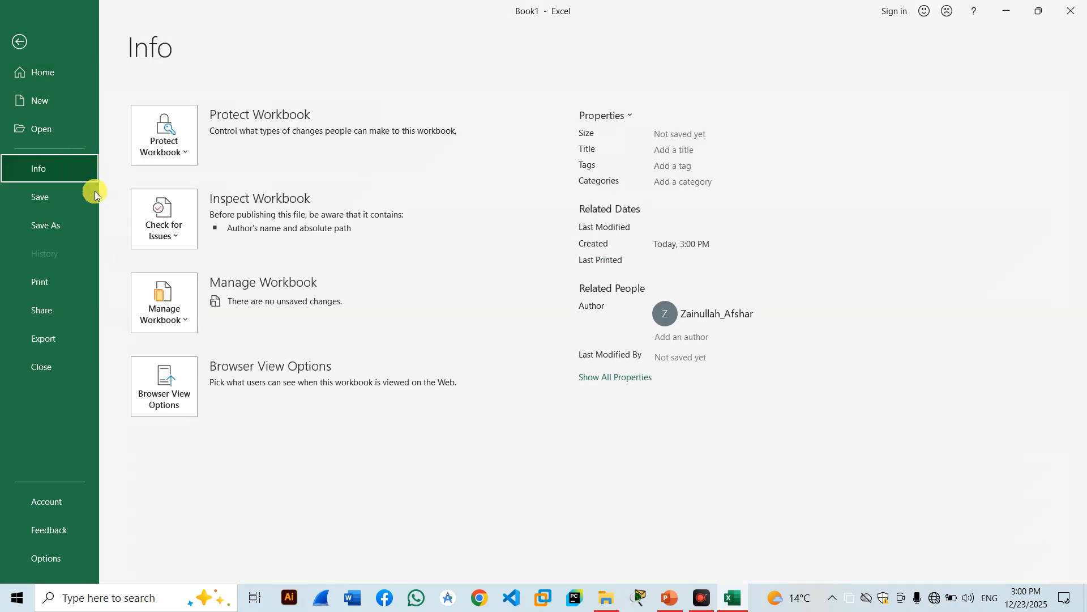
left_click(173, 155)
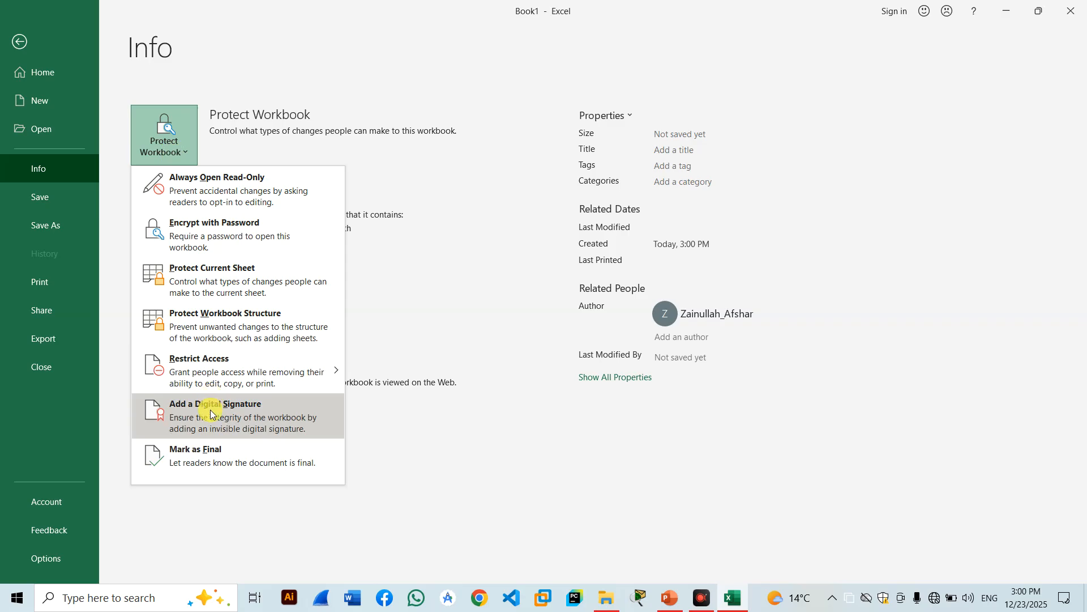
left_click(195, 465)
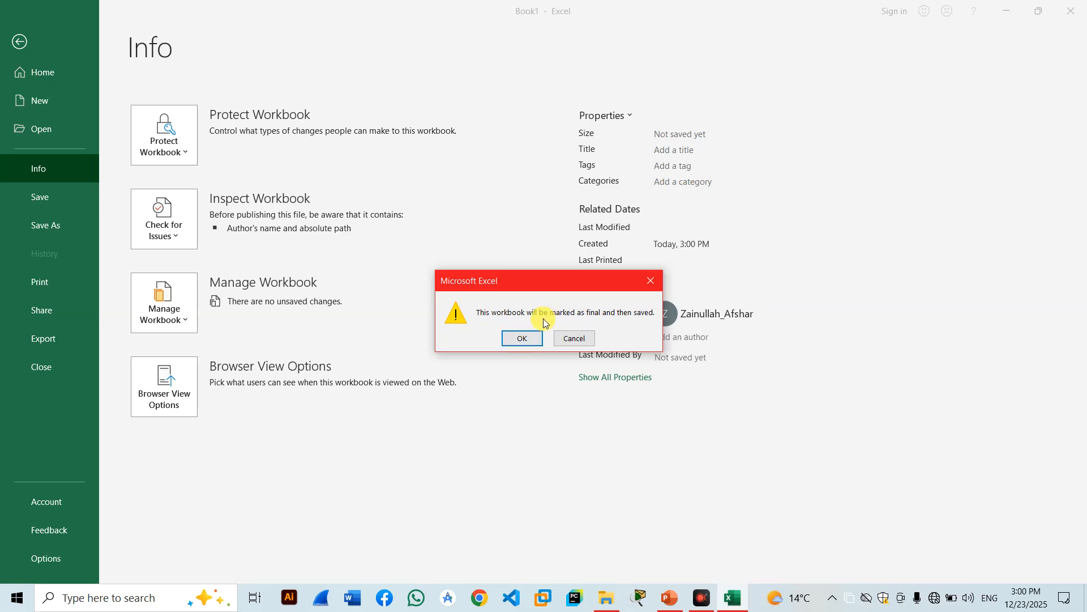
left_click(573, 338)
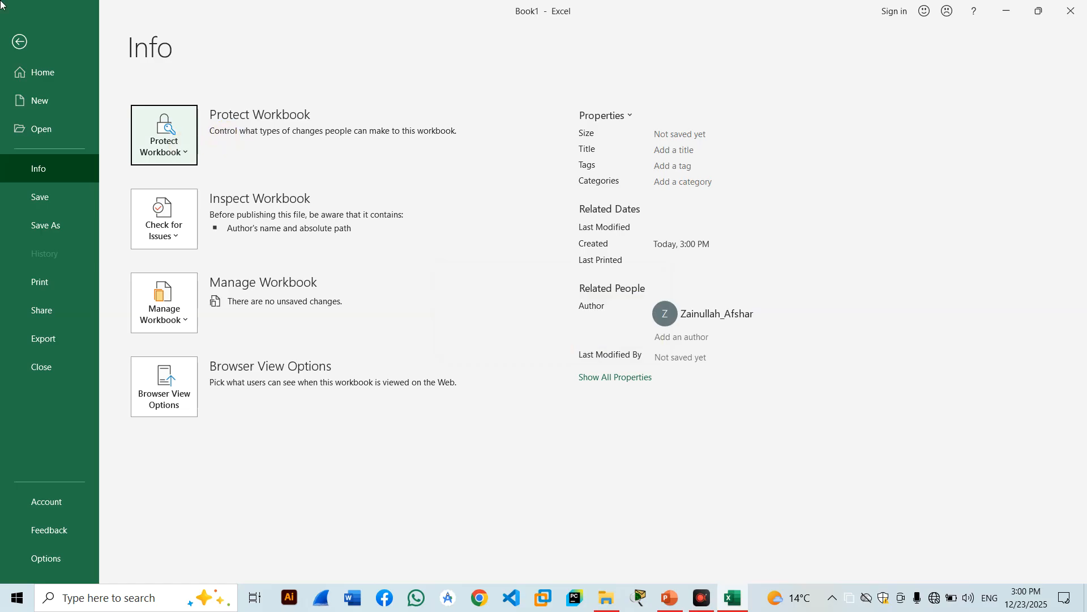
left_click(12, 41)
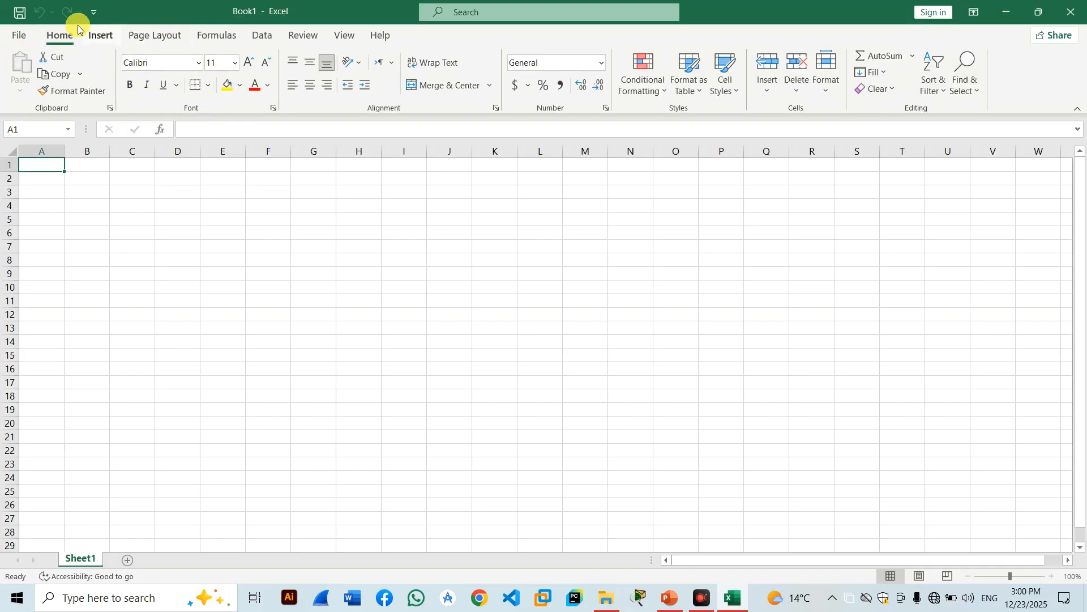
left_click(19, 32)
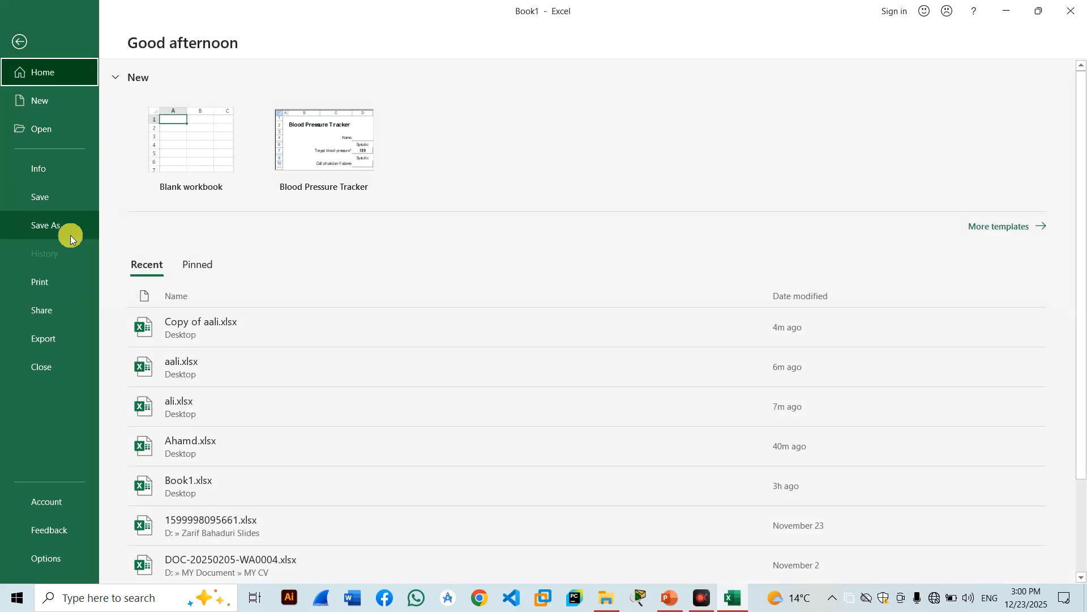
left_click(39, 173)
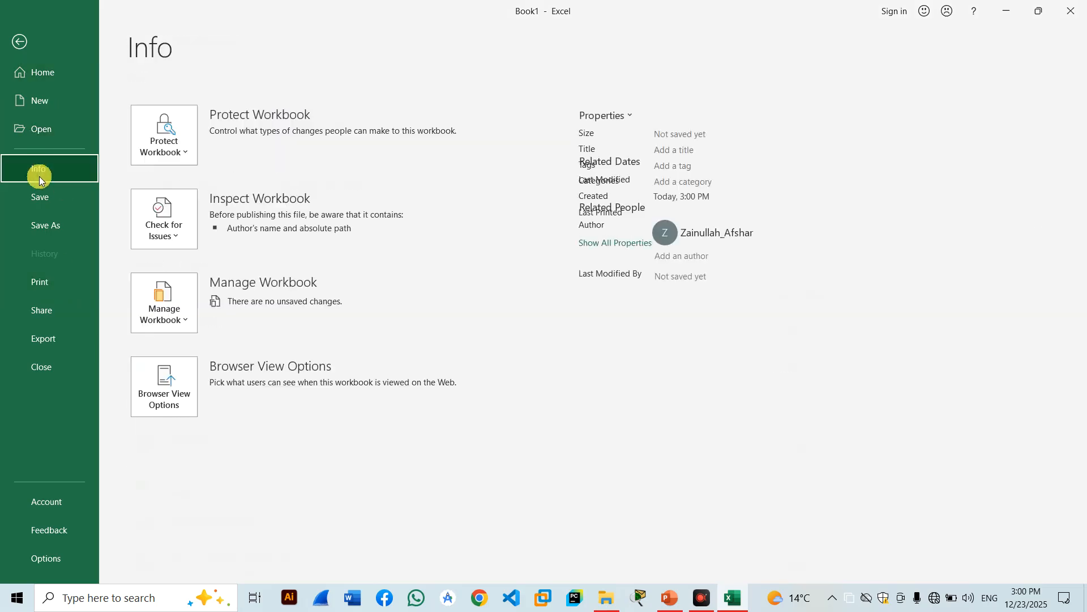
left_click(166, 142)
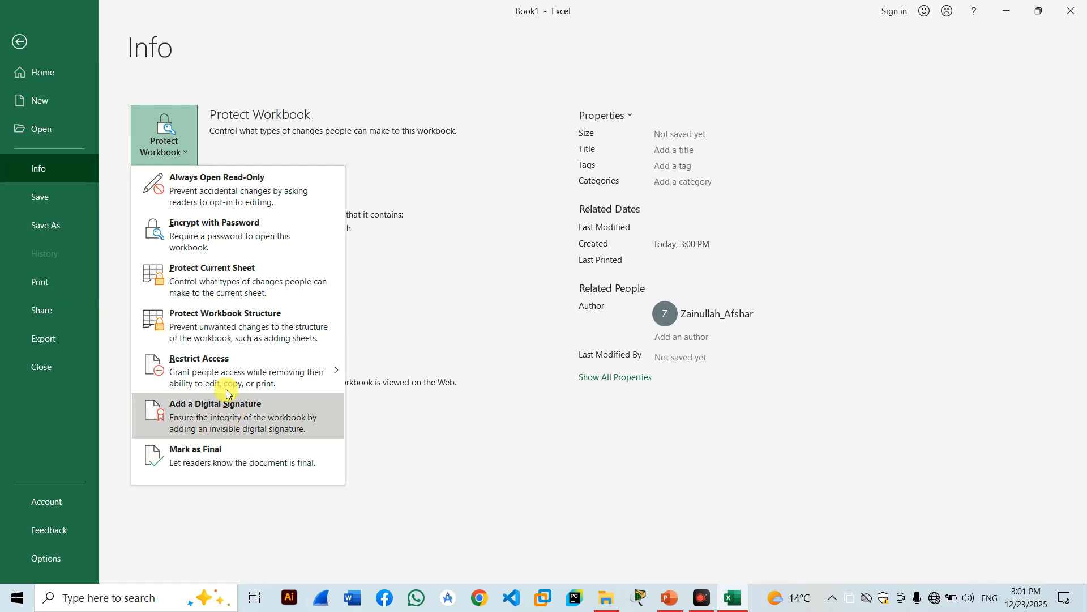
left_click(416, 597)
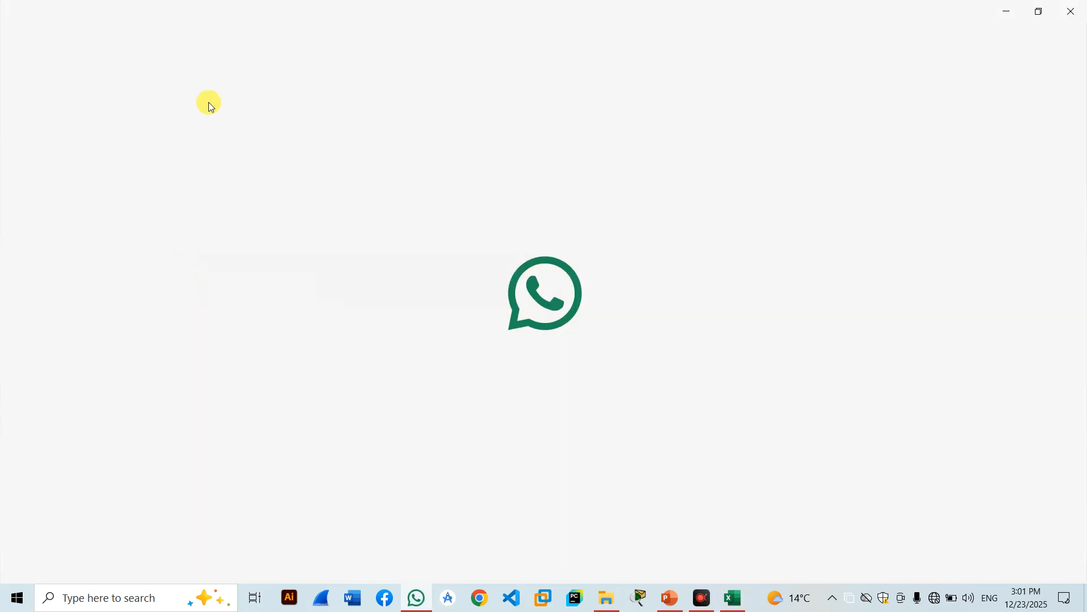
left_click(1072, 11)
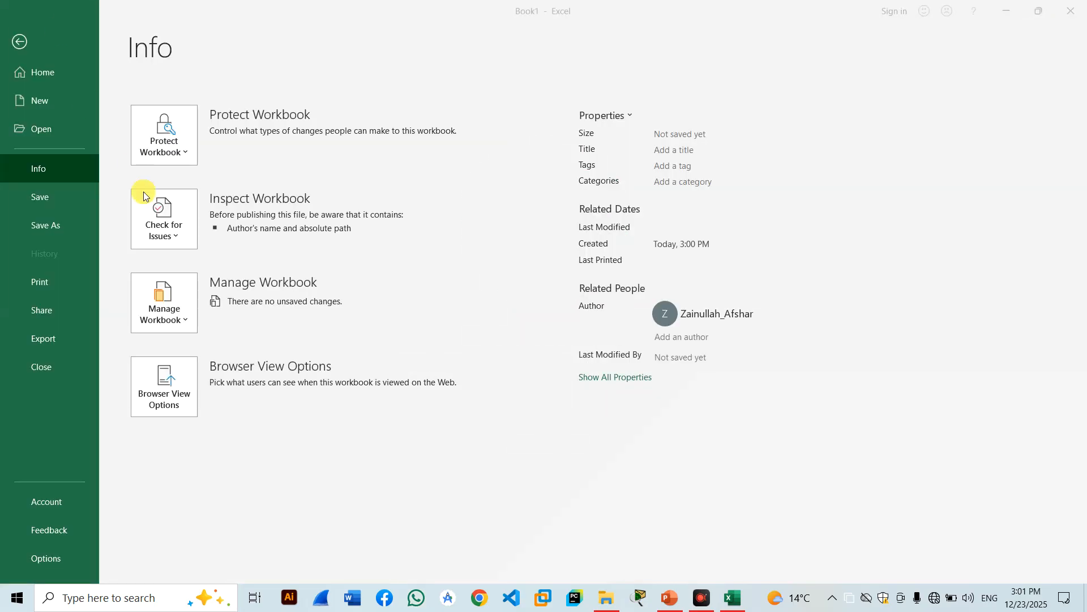
left_click(172, 240)
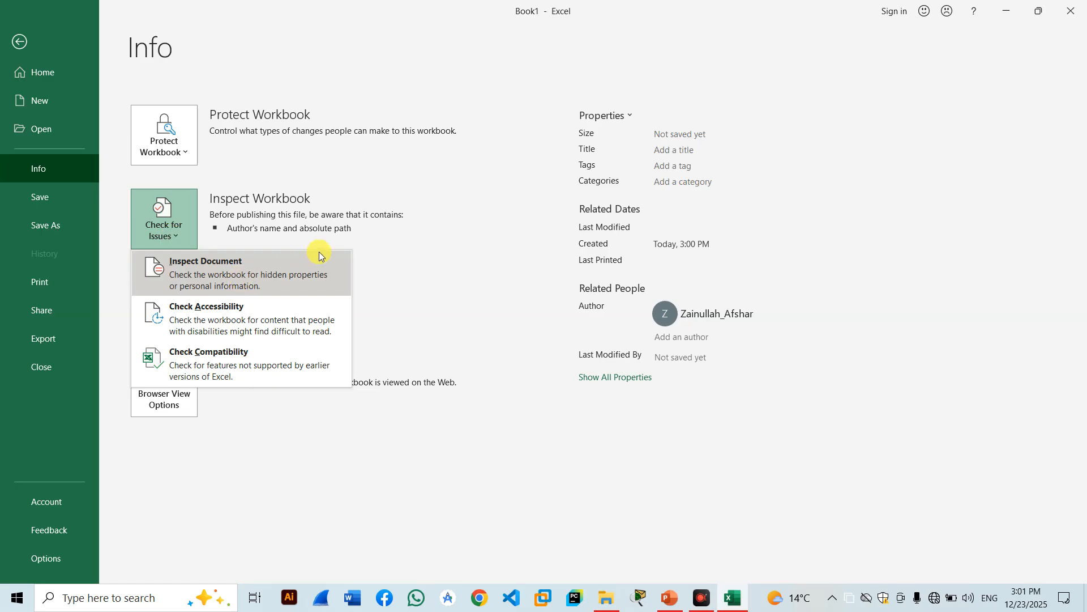
key("Escape")
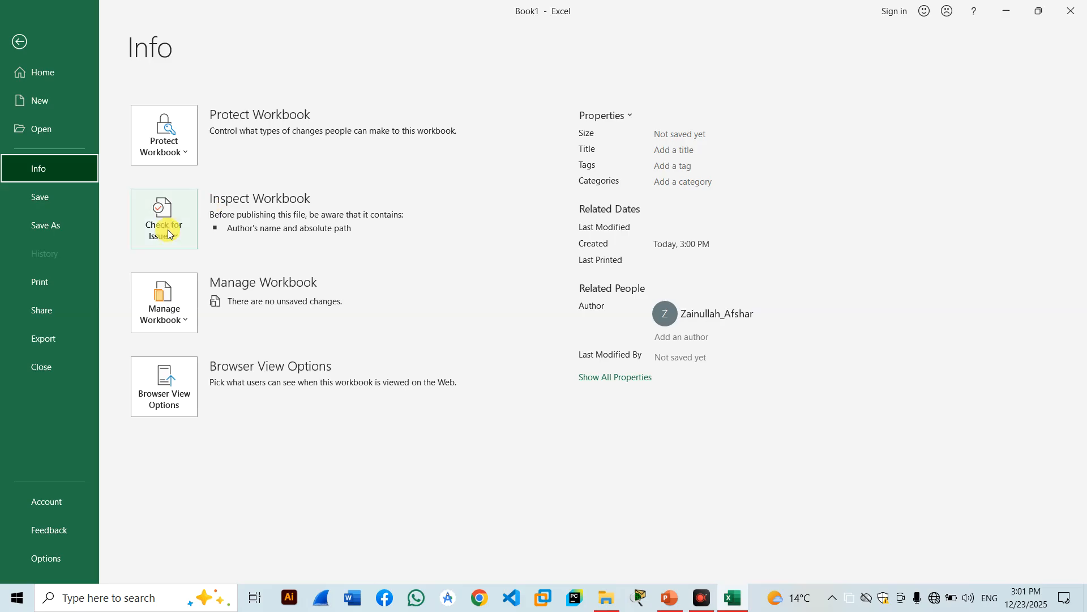
left_click(167, 234)
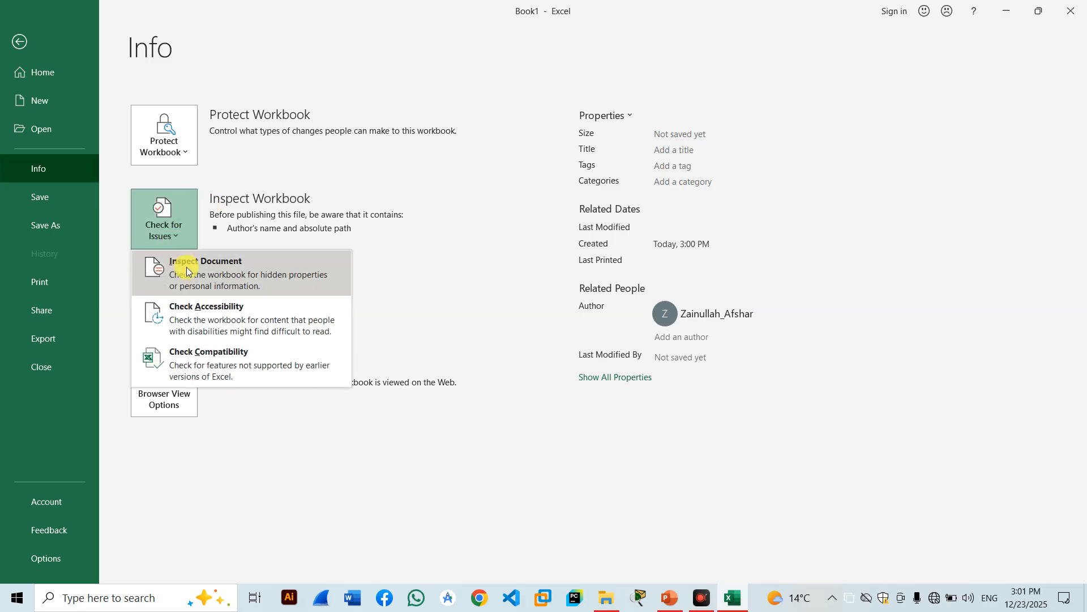
left_click(19, 41)
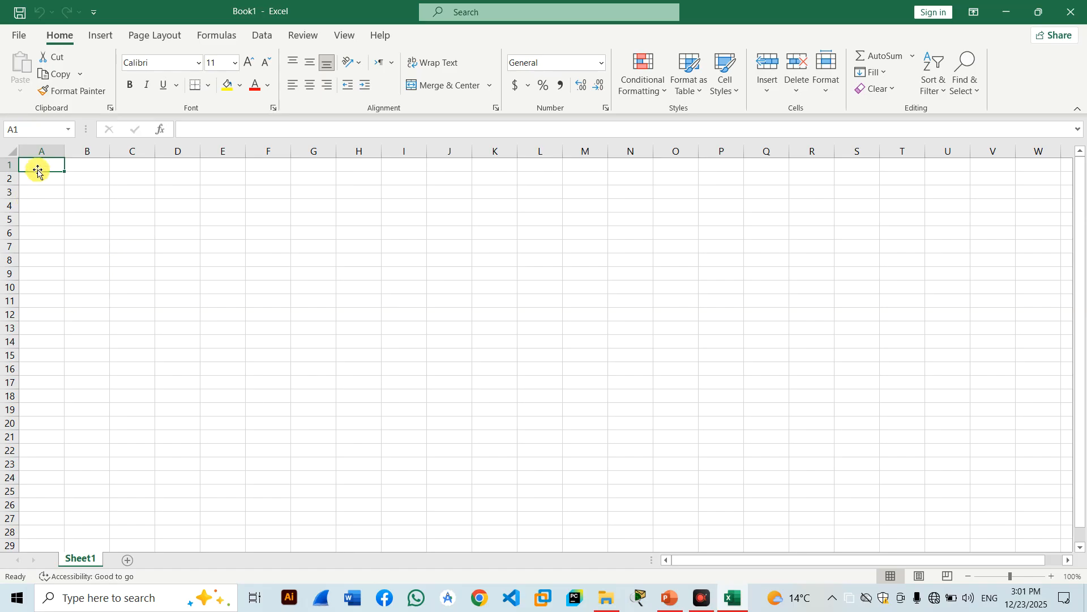
Enter the header 'name' in A1 and fill 'ali' down column A to row 18.
type("ali")
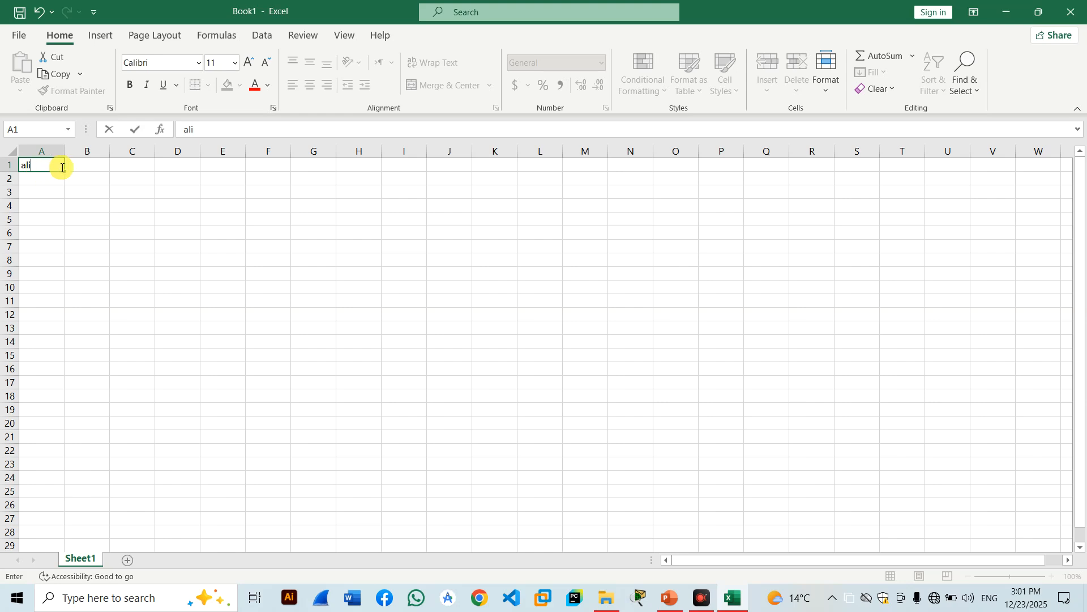
left_click(57, 165)
key("BackSpace")
key("BackSpace")
key("BackSpace")
type("Nrou")
key("BackSpace")
key("BackSpace")
key("BackSpace")
key("BackSpace")
type("name")
key("Return")
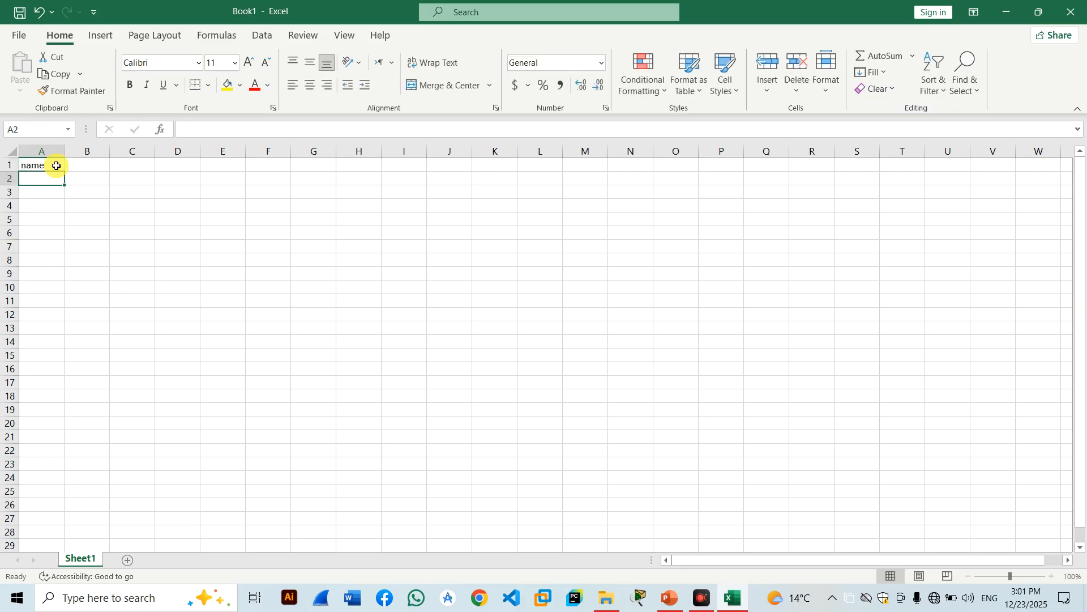
type("ali")
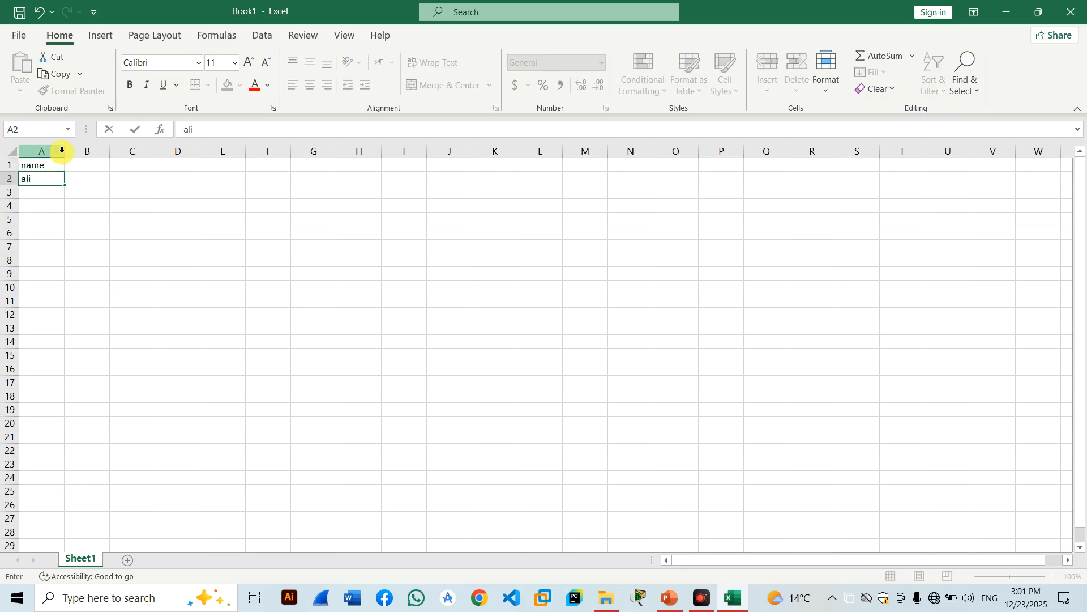
left_click(61, 184)
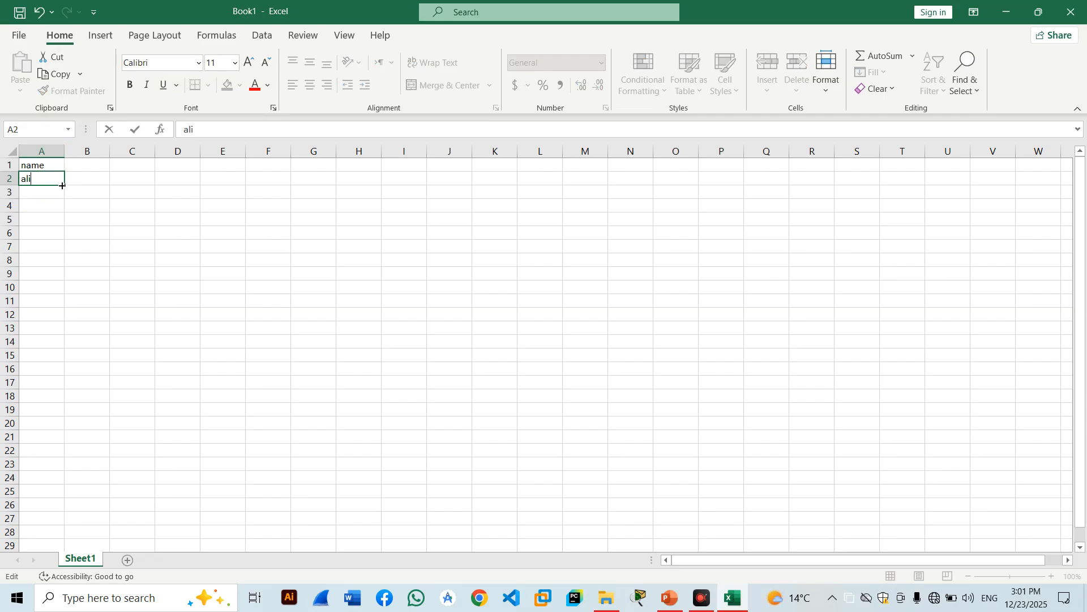
left_click_drag(64, 185, 66, 398)
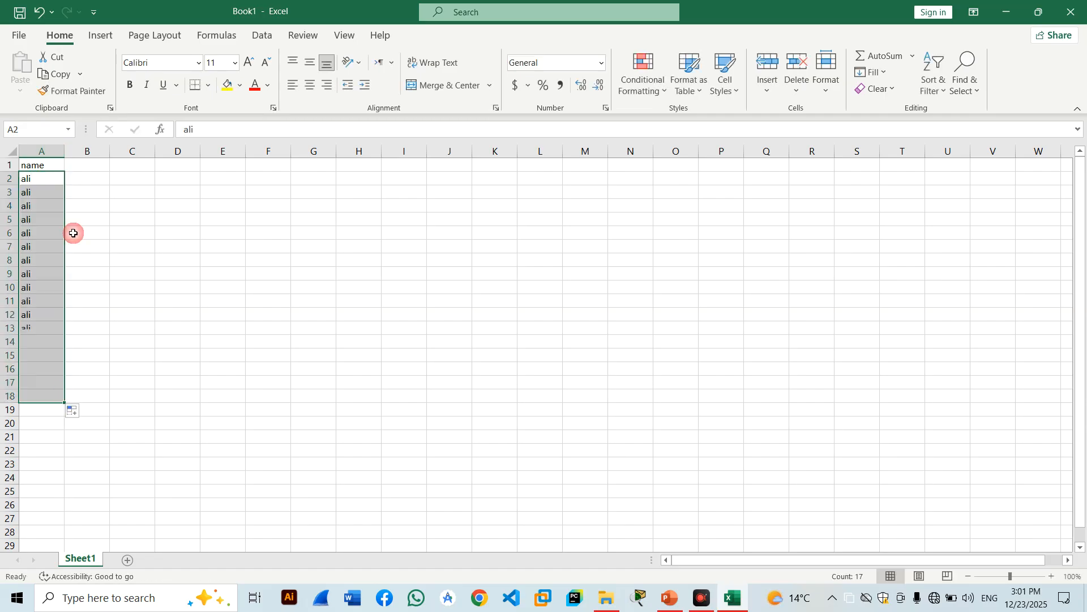
Add headers 'class' and 'fees' in B1:C1 and fill 2 down column B to row 18.
left_click(83, 164)
type("class")
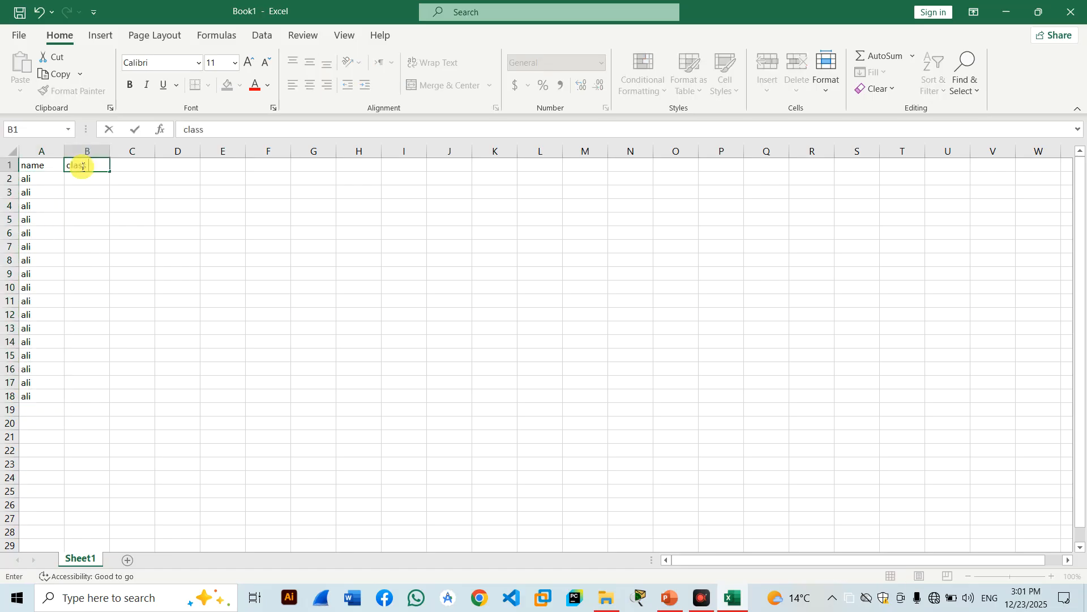
left_click(138, 164)
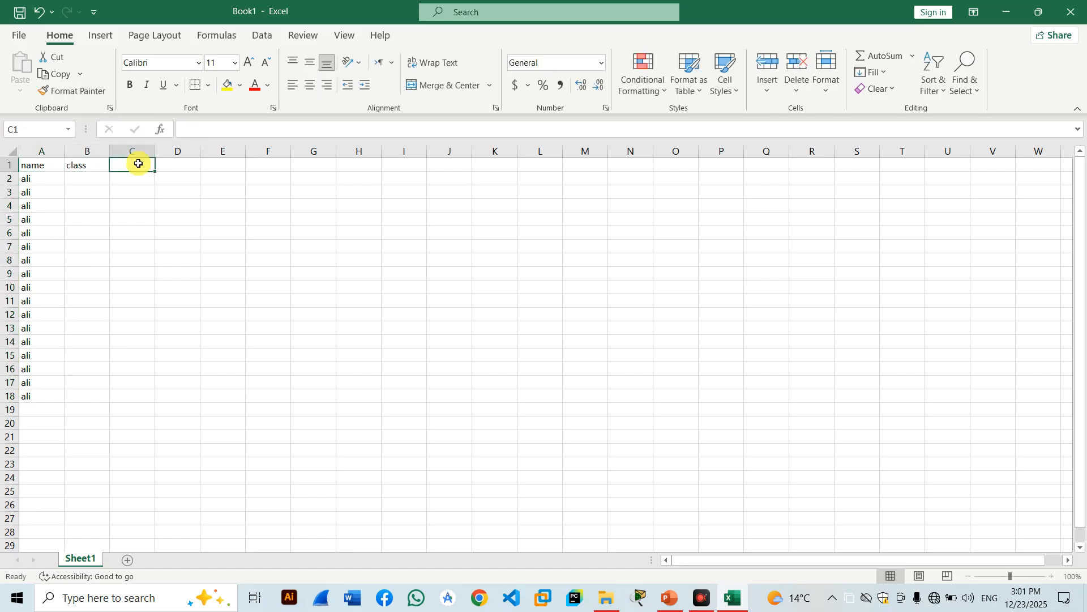
type("fees")
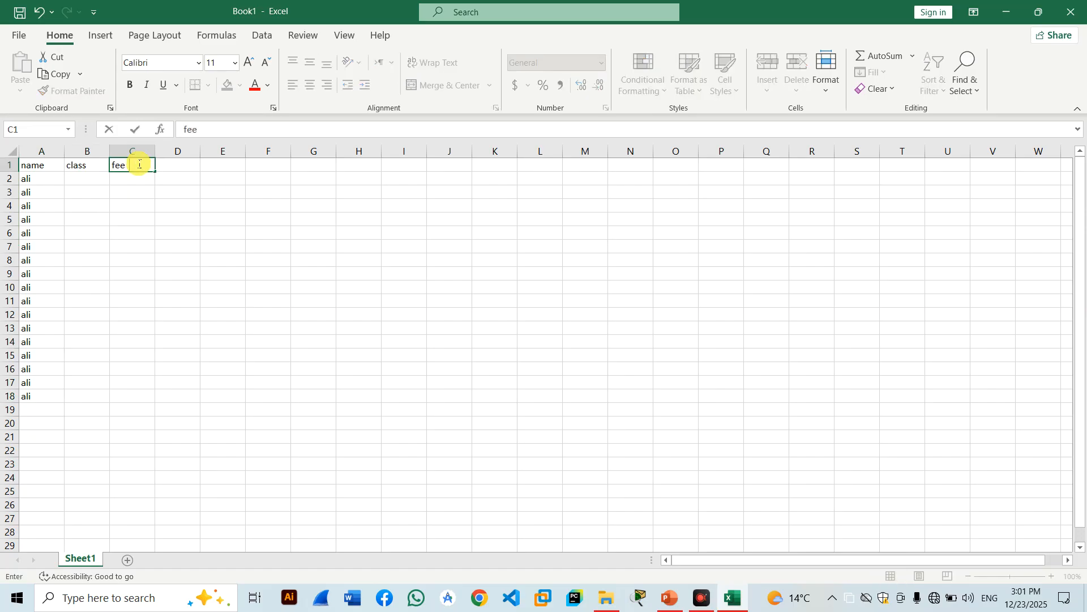
left_click(86, 178)
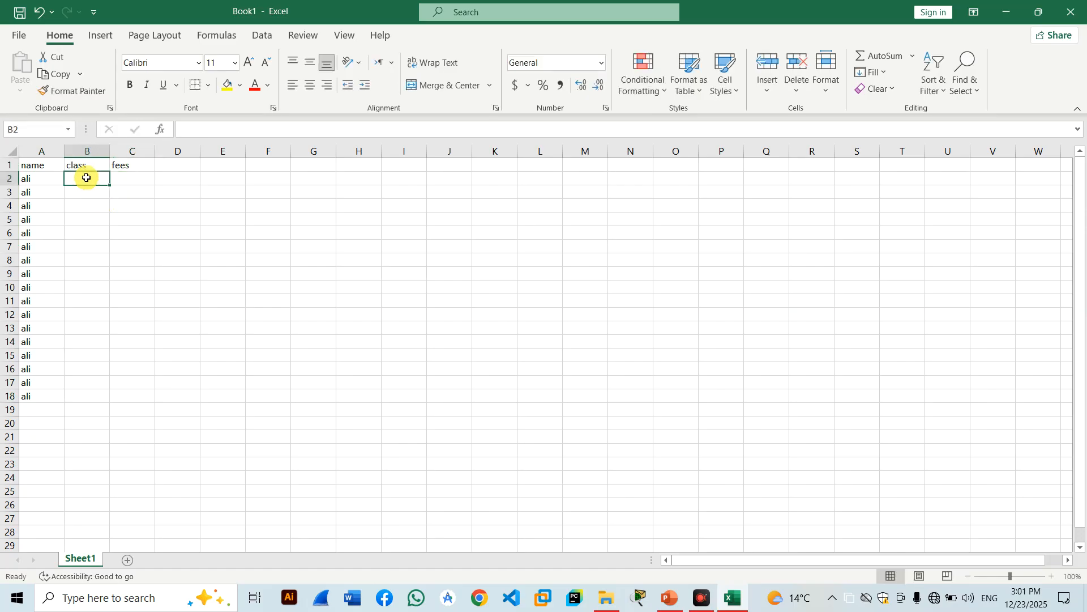
type("2")
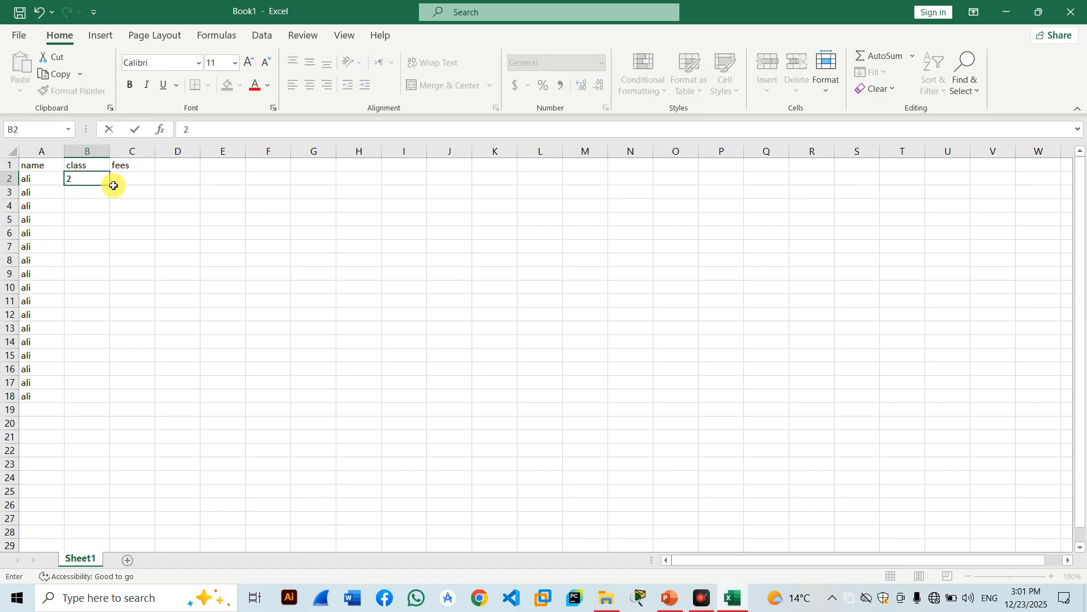
left_click(109, 183)
left_click_drag(109, 182, 86, 403)
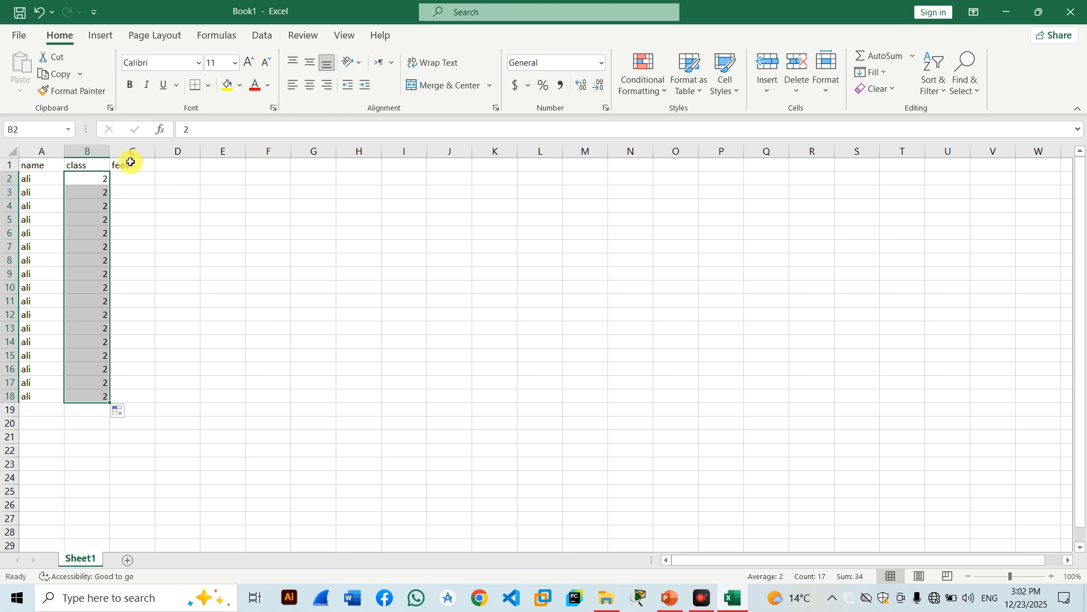
Fill 400 down column C to row 18 and select the table A1:C18.
left_click(123, 177)
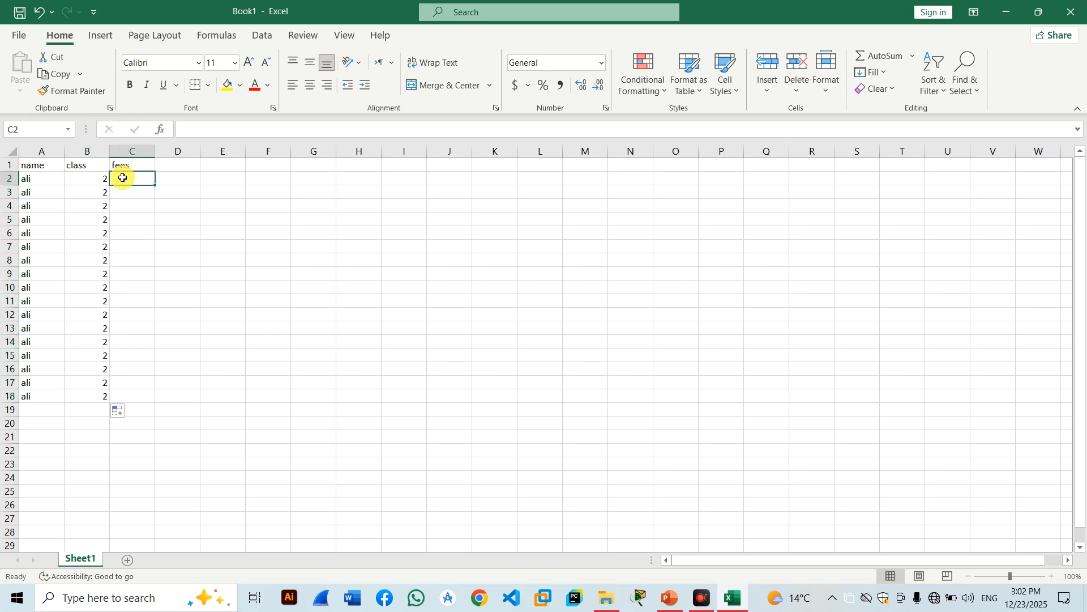
type("400")
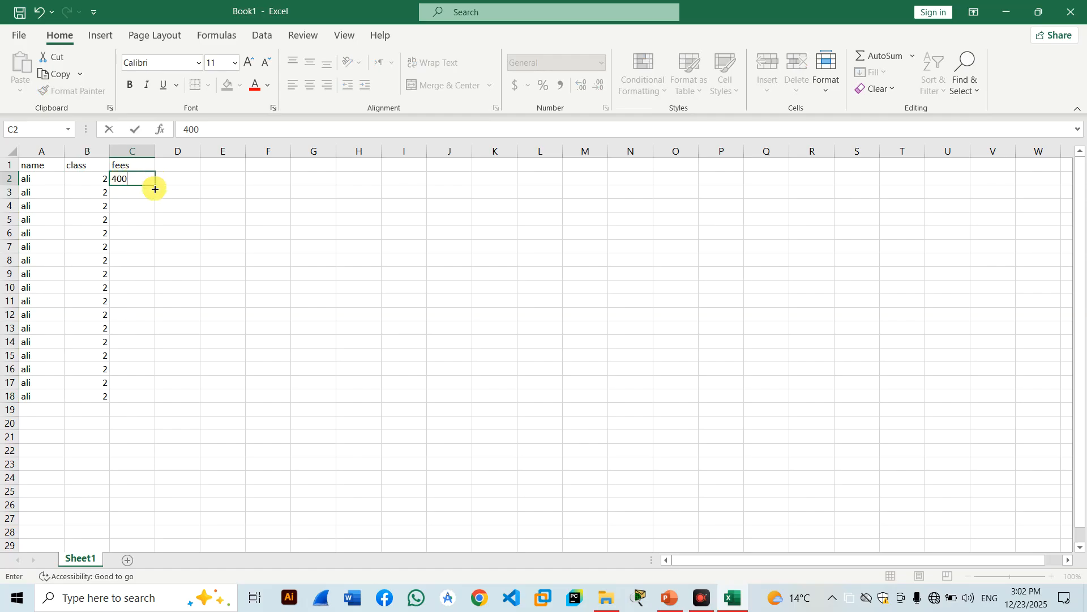
left_click_drag(156, 185, 164, 402)
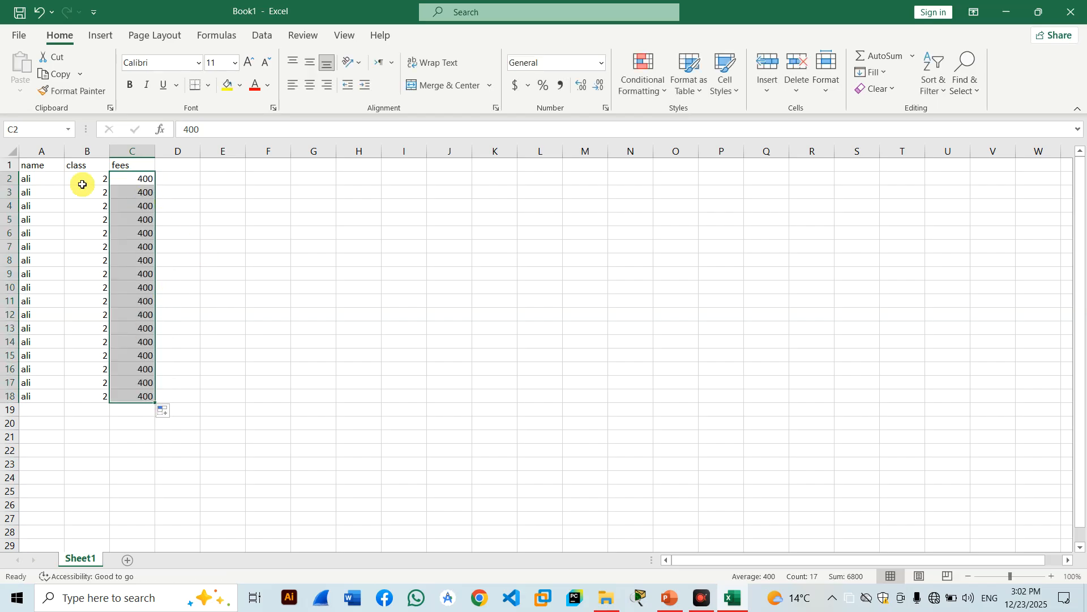
left_click_drag(27, 166, 143, 396)
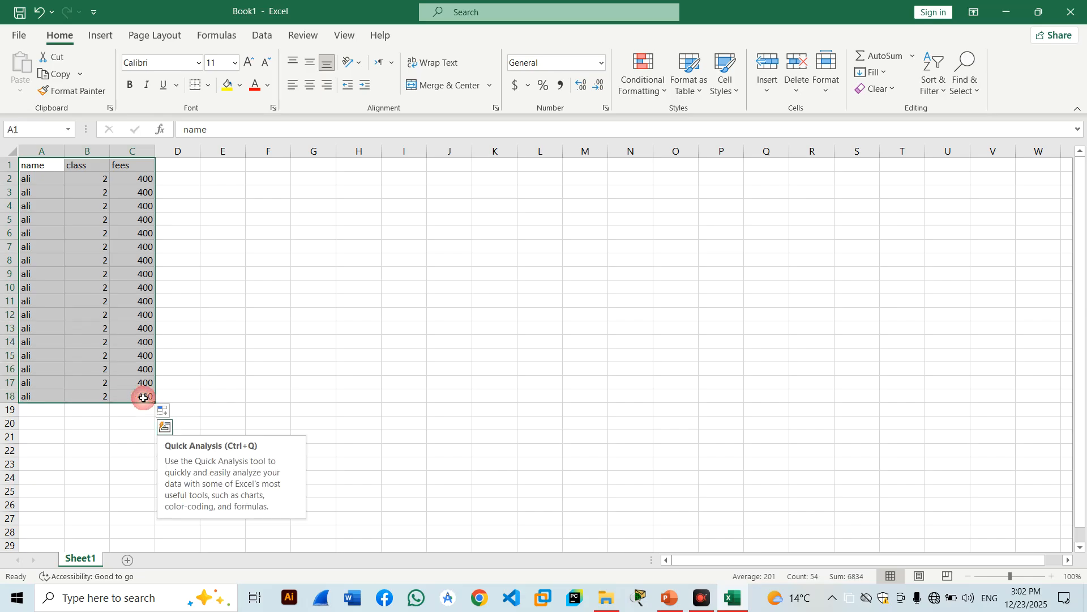
Apply All Borders to every cell of the table A1:C18.
left_click(208, 85)
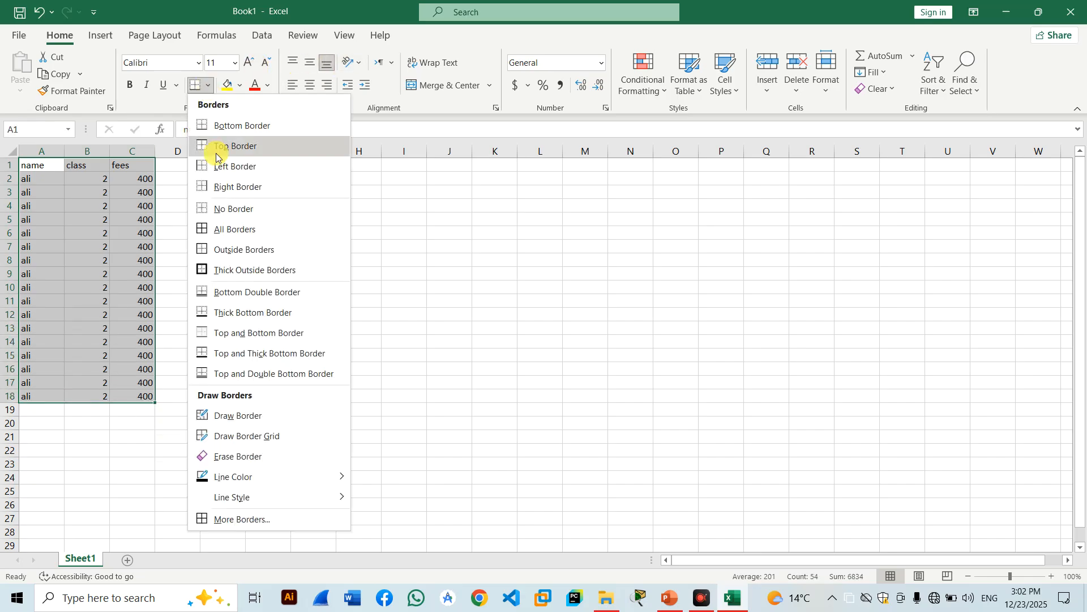
left_click(235, 228)
left_click(132, 276)
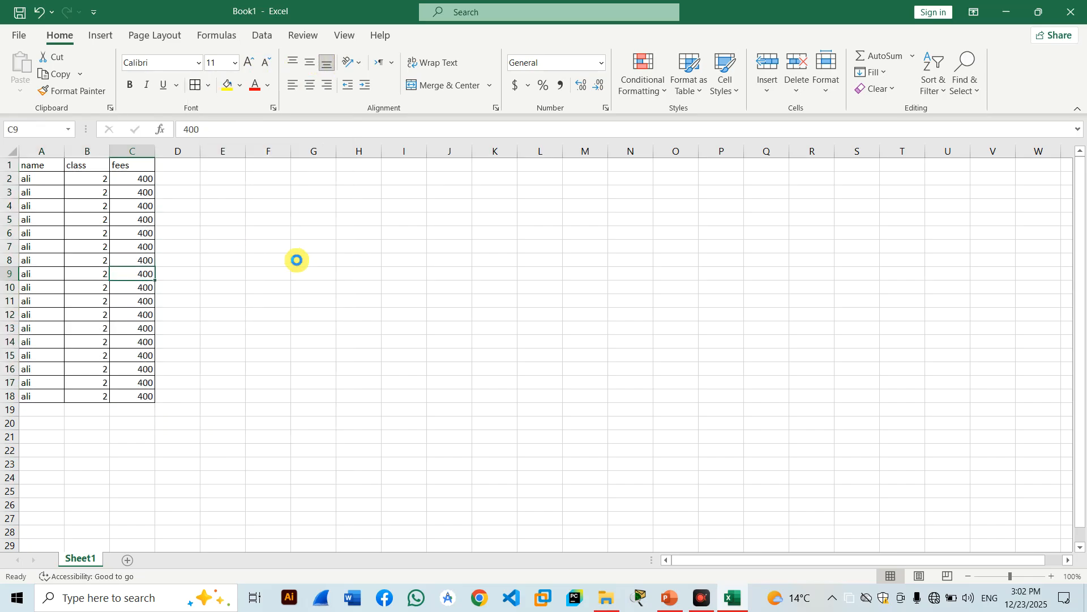
scroll(297, 260, "up", 4)
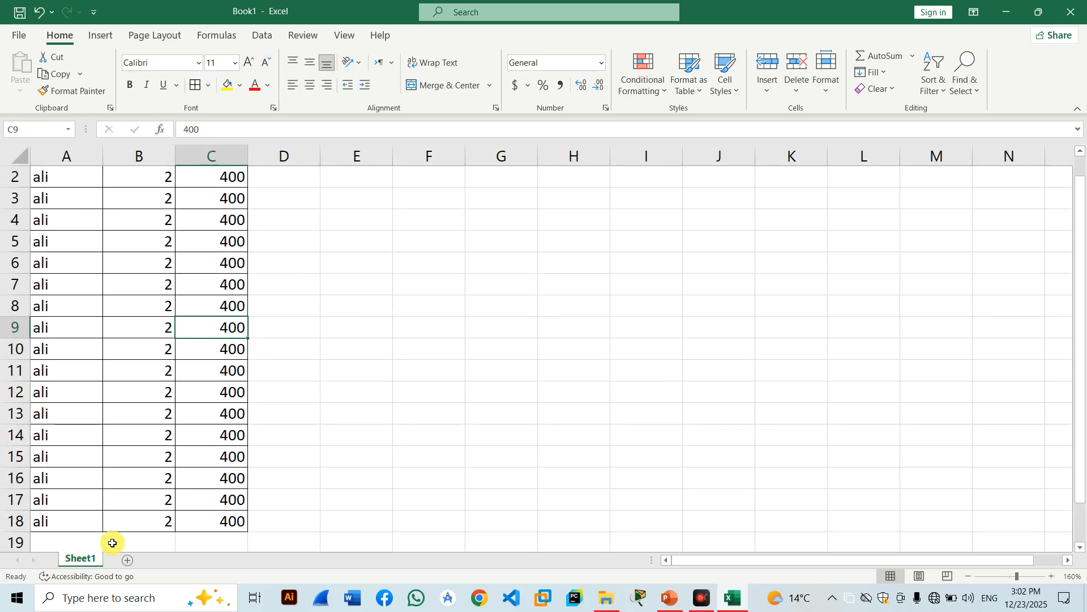
Add Sheet2 and paste Sheet1's rows 2–15 (A2:C15) into it starting at A1.
left_click(128, 560)
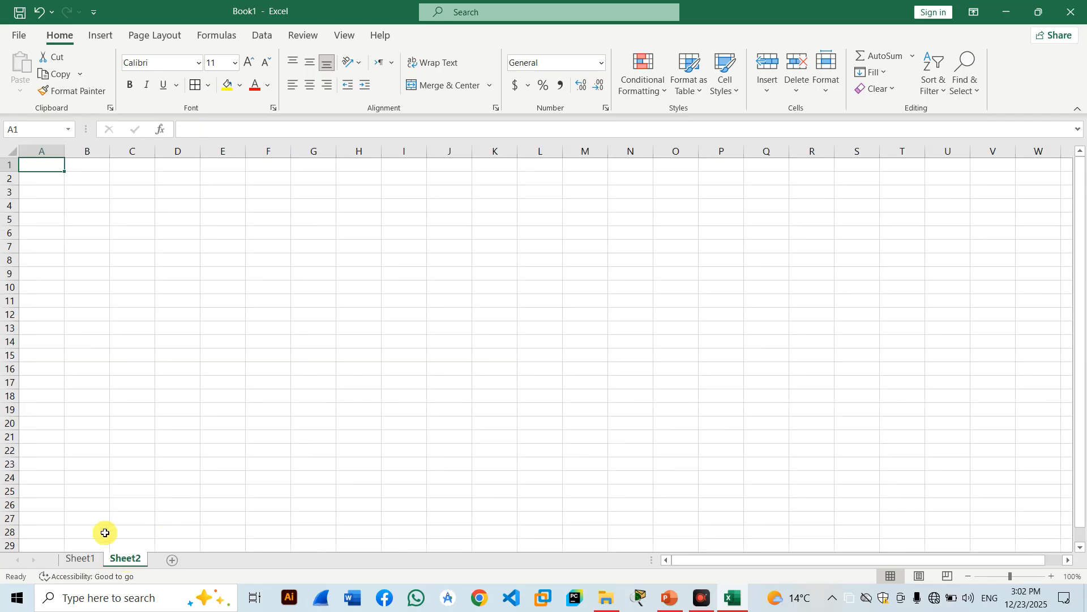
left_click(82, 558)
left_click_drag(149, 396, 177, 454)
left_click_drag(56, 332, 43, 176)
key("ctrl+c")
left_click(125, 559)
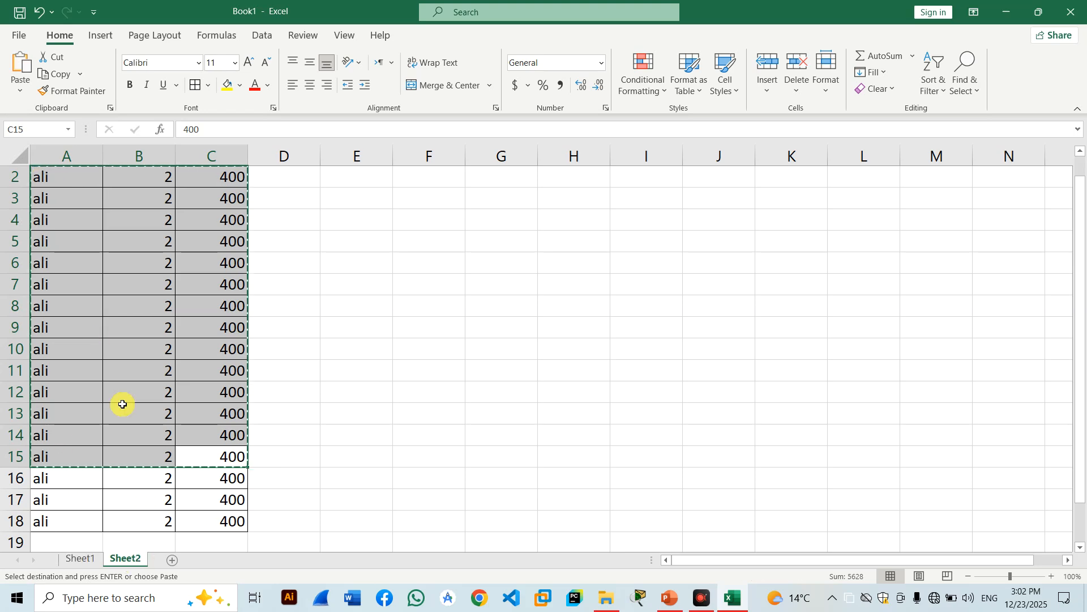
key("ctrl+v")
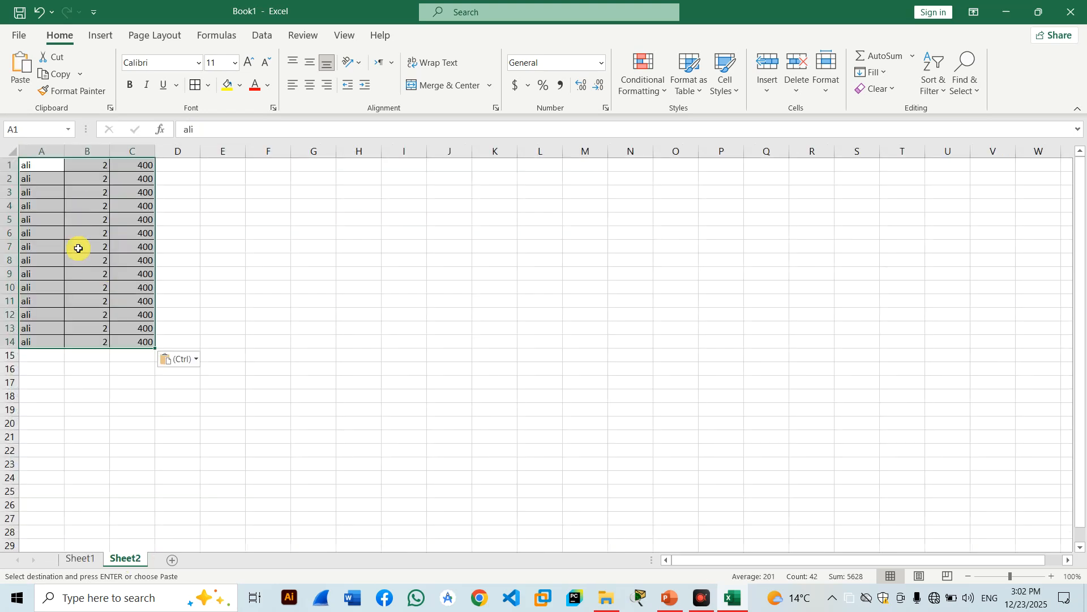
scroll(78, 248, "up", 3)
scroll(78, 248, "up", 1)
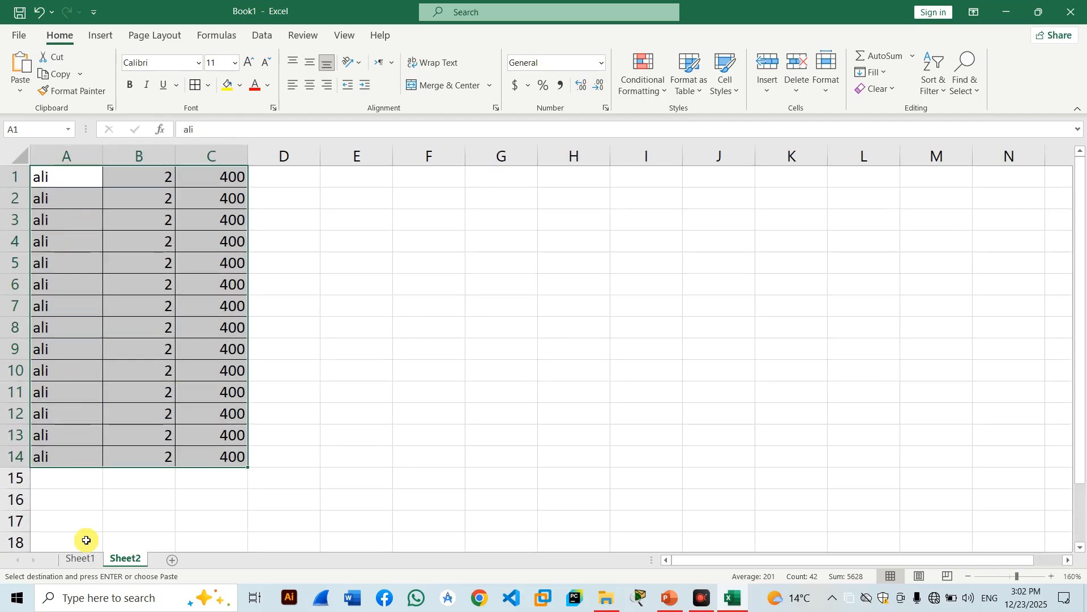
Hide Sheet1 from its tab menu so only Sheet2 with the copied rows shows.
left_click(80, 567)
right_click(77, 560)
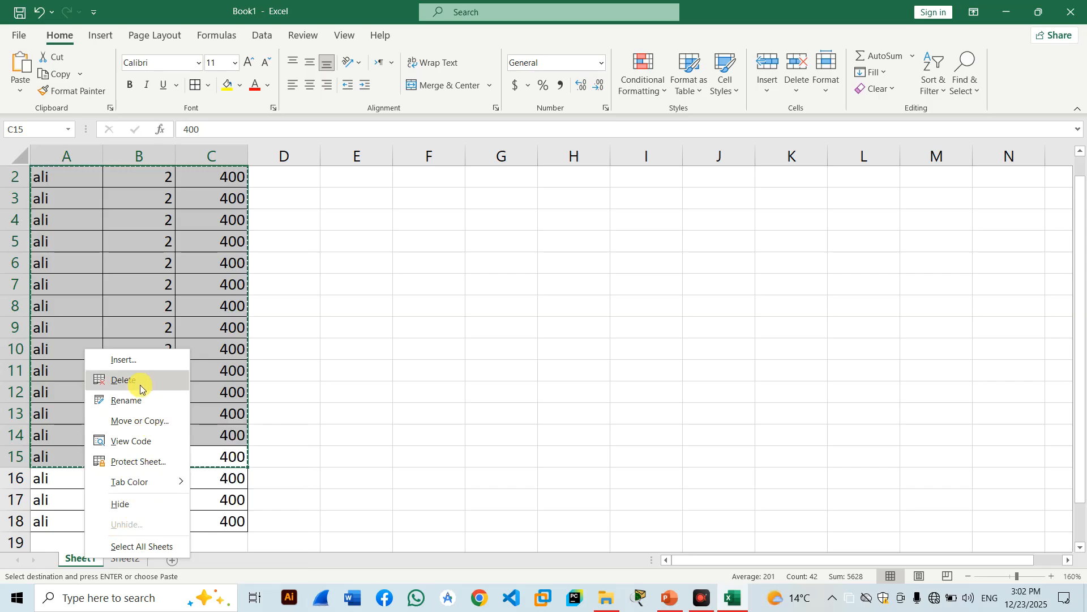
left_click(126, 506)
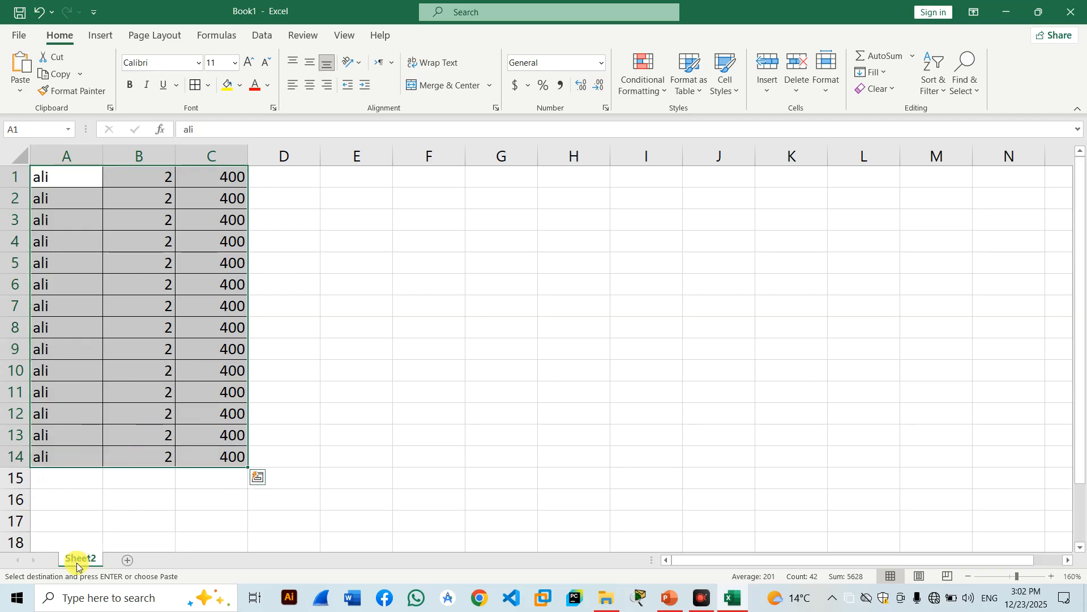
left_click(396, 367)
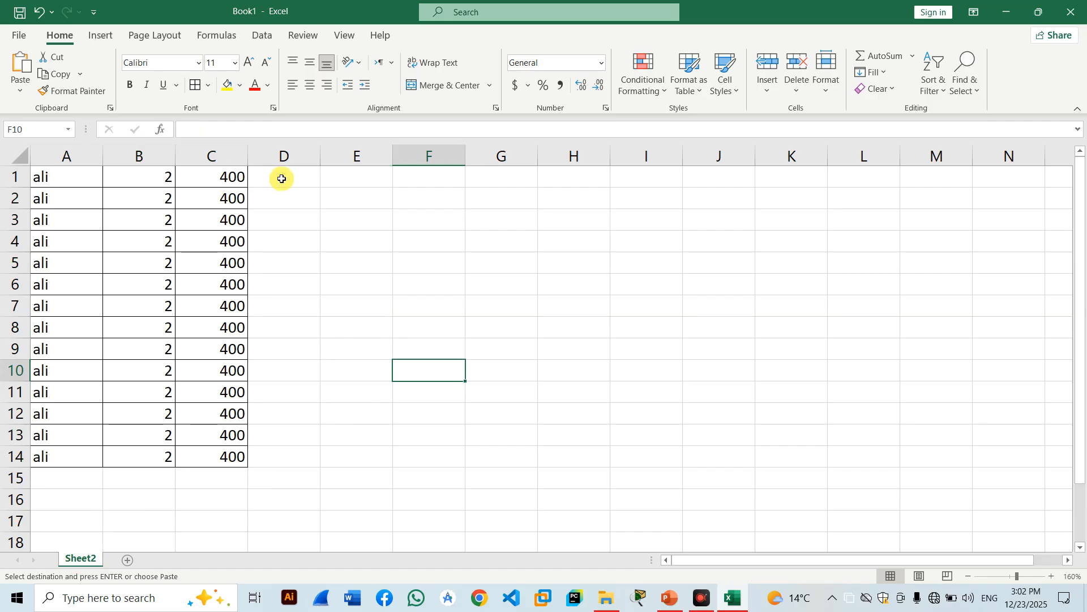
Save the workbook to the Desktop as Book1.xlsx and close Excel.
key("ctrl+s")
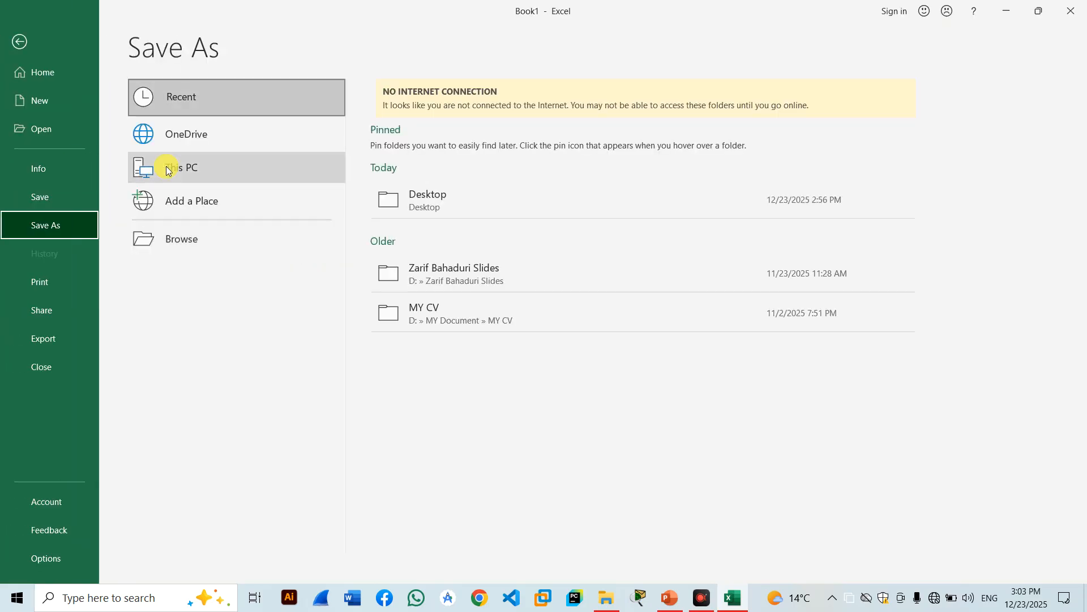
left_click(187, 237)
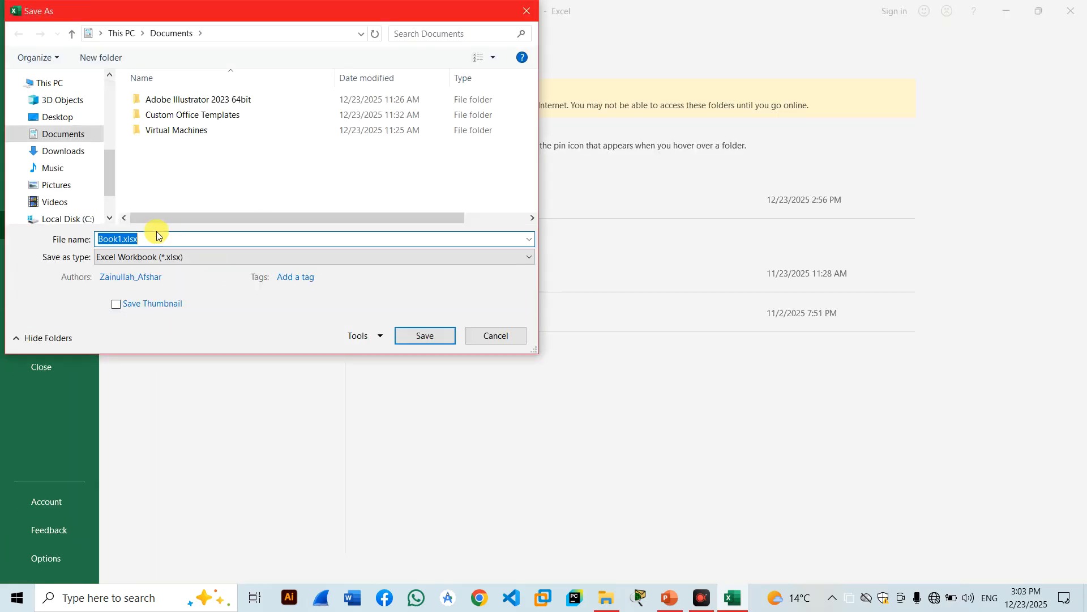
left_click(65, 117)
left_click(433, 338)
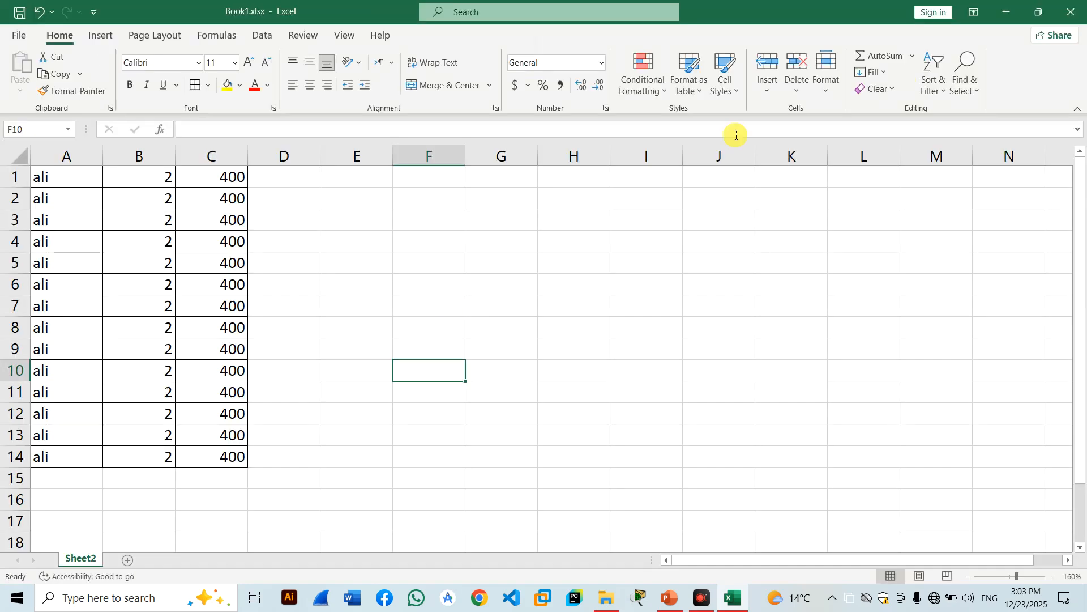
left_click(1071, 11)
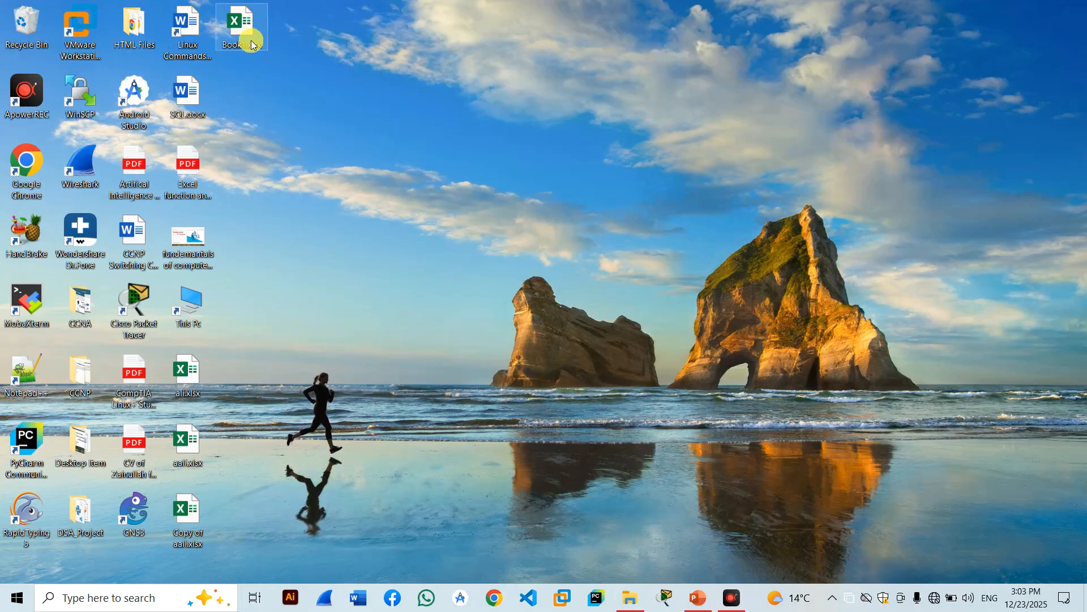
Reopen Book1.xlsx from the desktop in Excel.
mouse_move(252, 42)
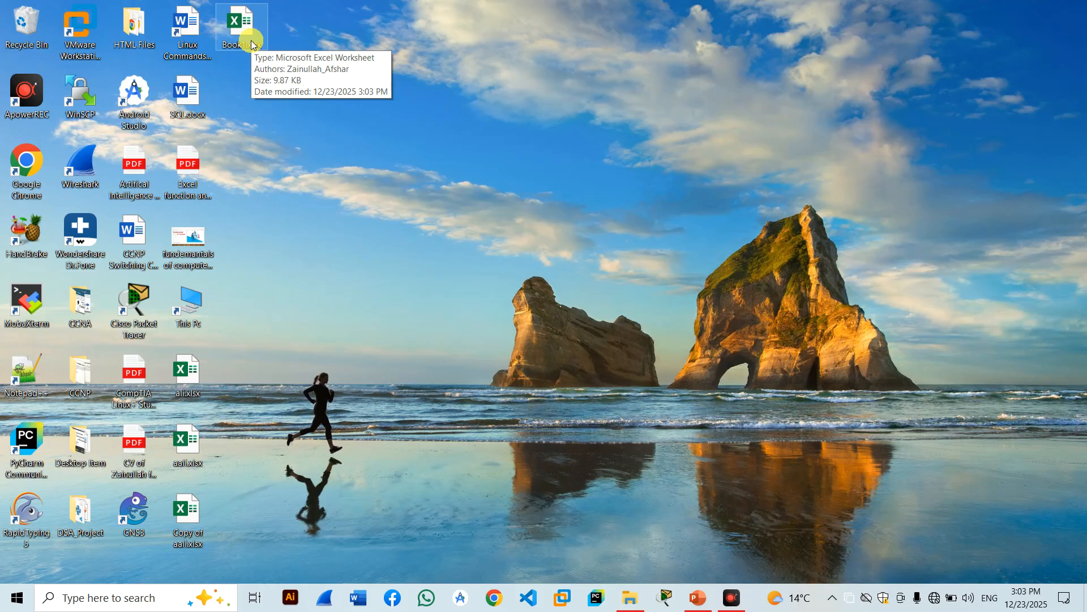
left_click(251, 44)
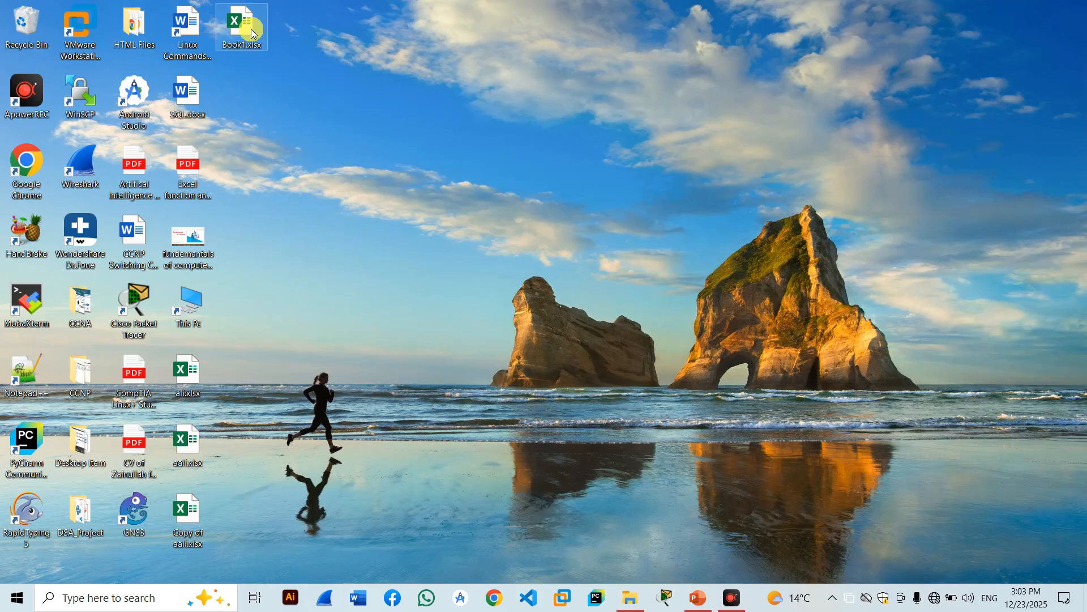
double_click(252, 30)
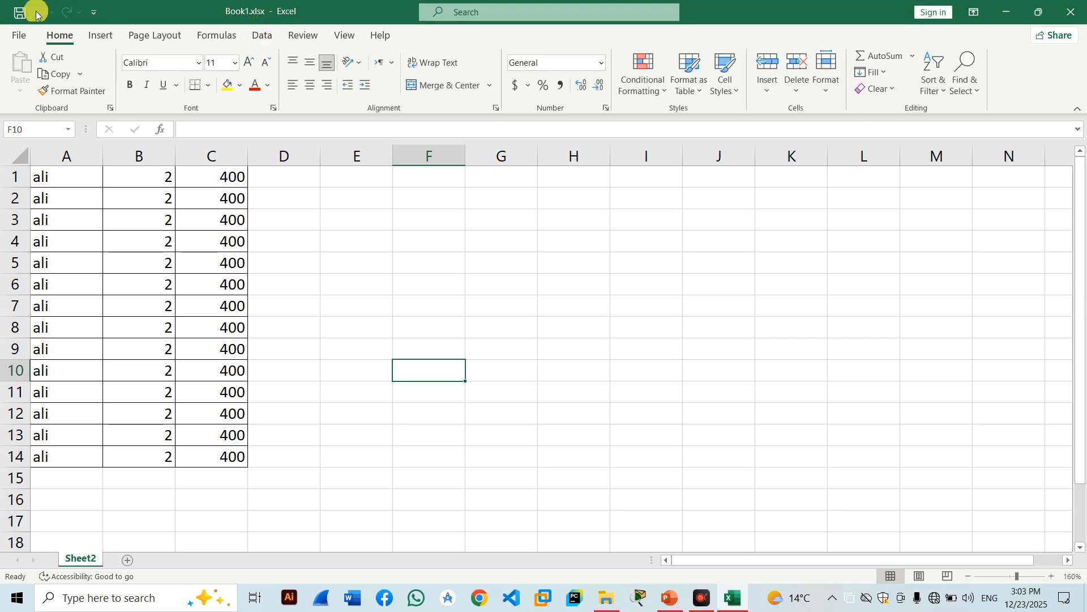
Run Document Inspector on Book1 with Ink included, finding one hidden worksheet, then close the results.
left_click(16, 35)
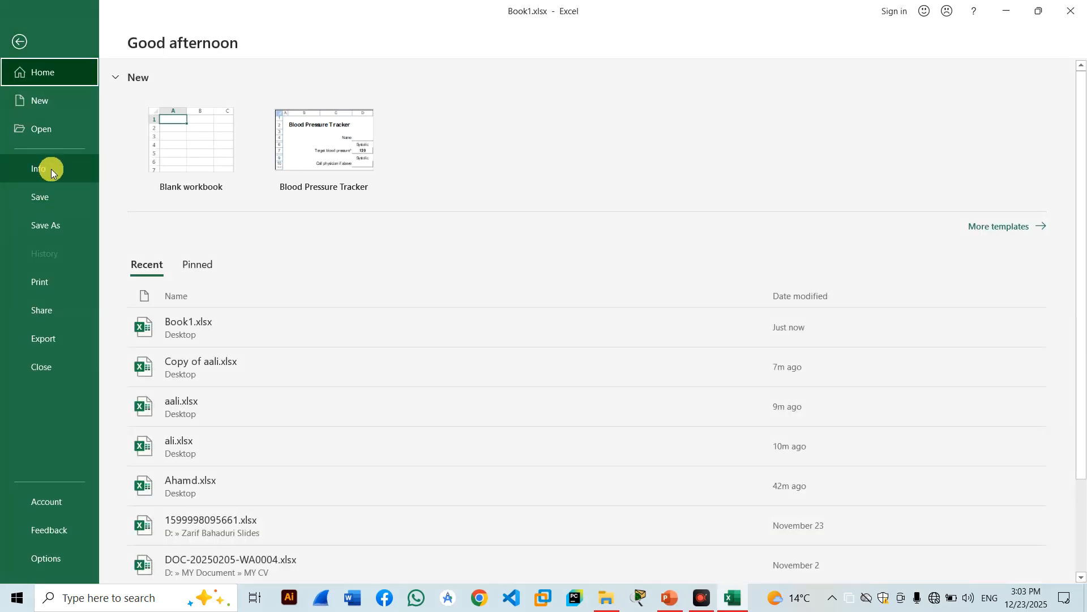
left_click(52, 169)
left_click(172, 257)
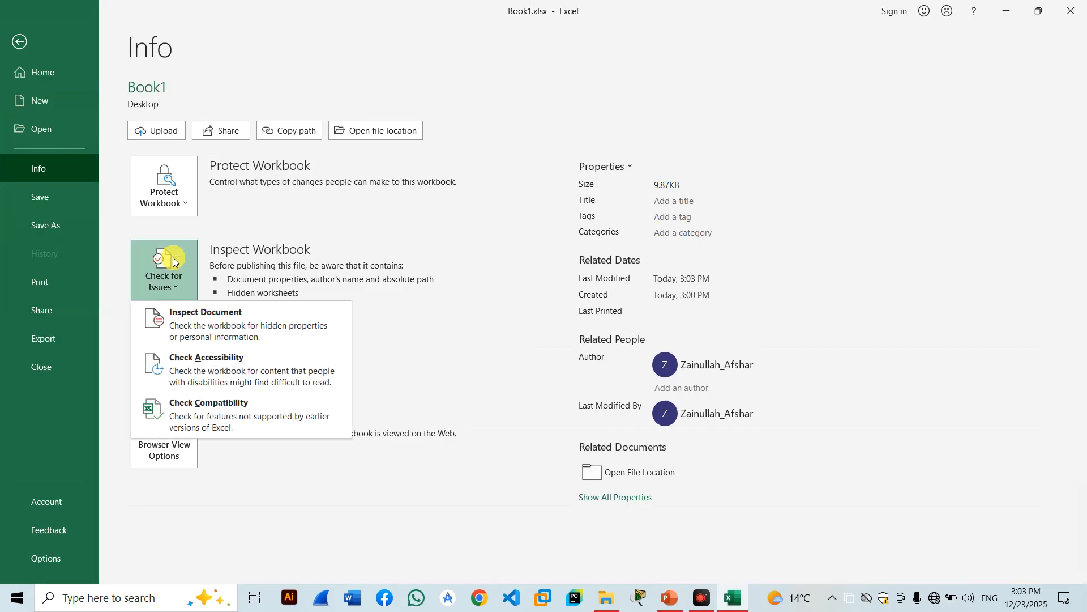
left_click(180, 328)
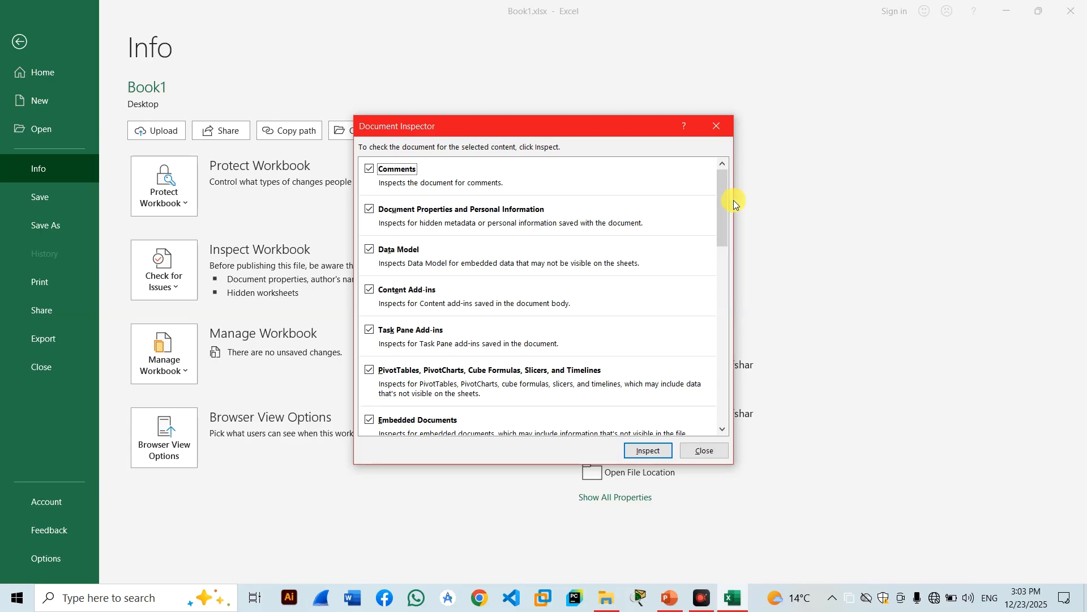
left_click_drag(722, 206, 734, 338)
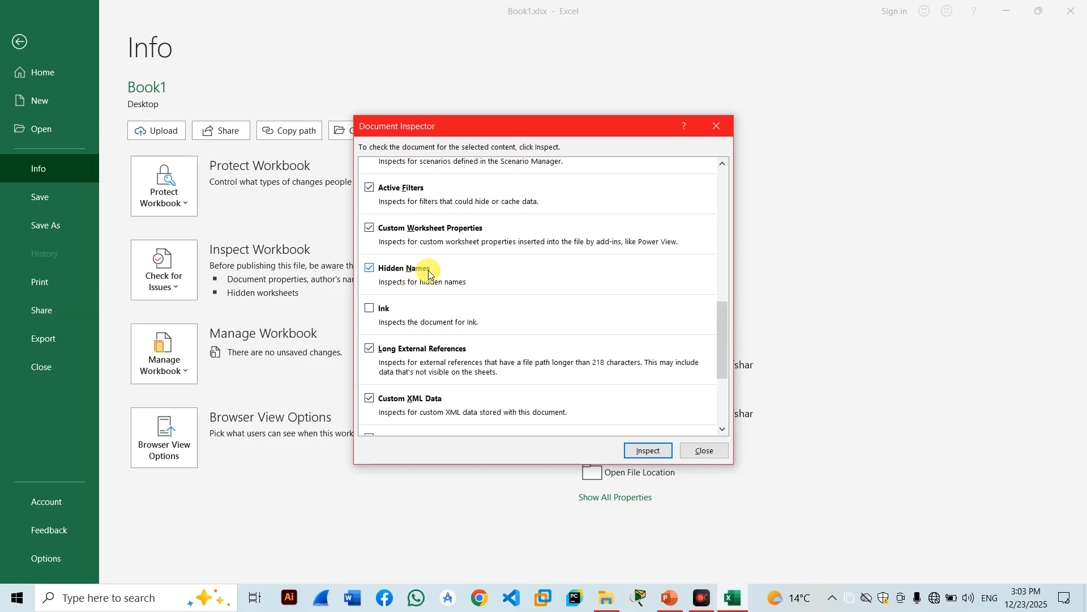
left_click(370, 309)
left_click_drag(718, 336, 733, 372)
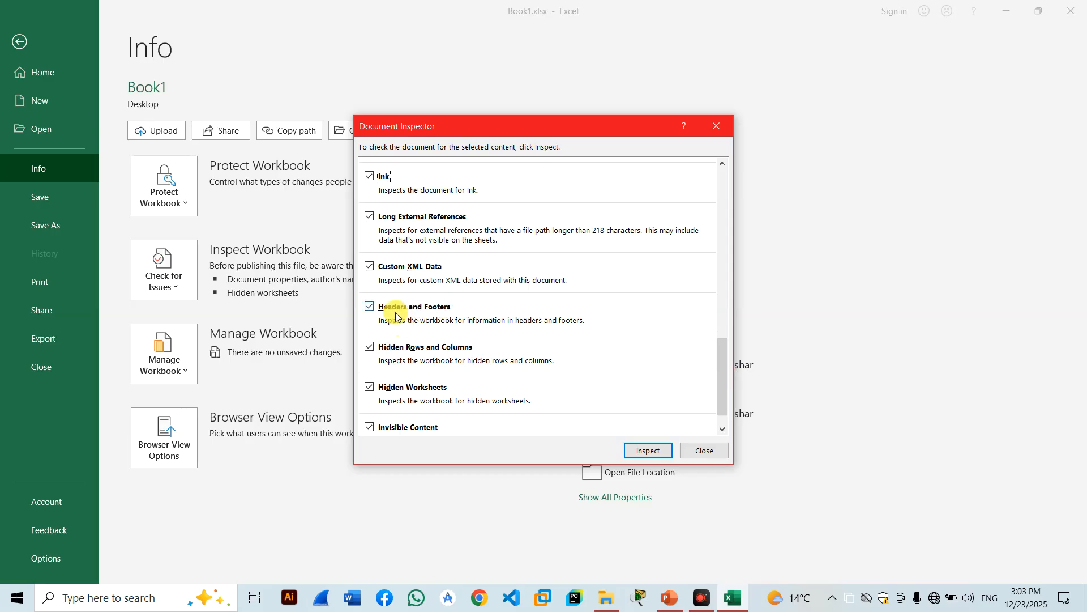
left_click_drag(723, 371, 730, 396)
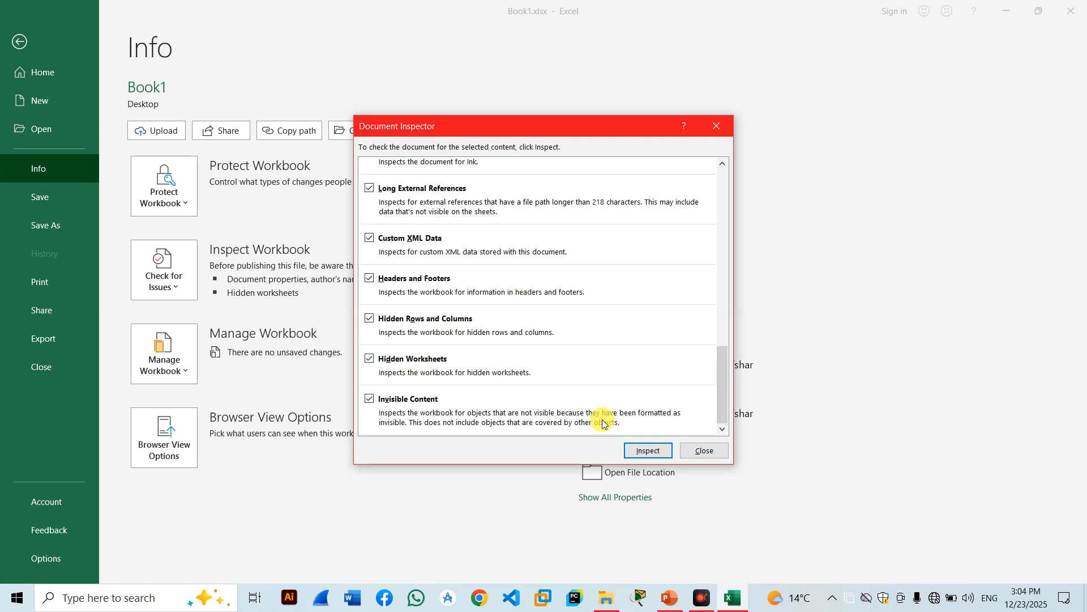
left_click(647, 451)
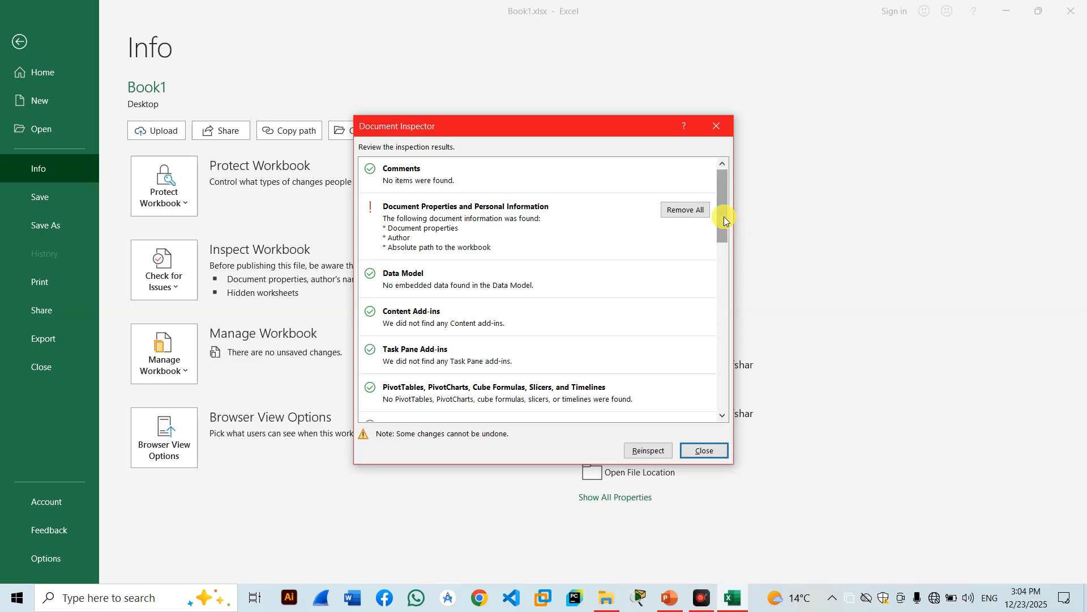
left_click_drag(723, 216, 731, 388)
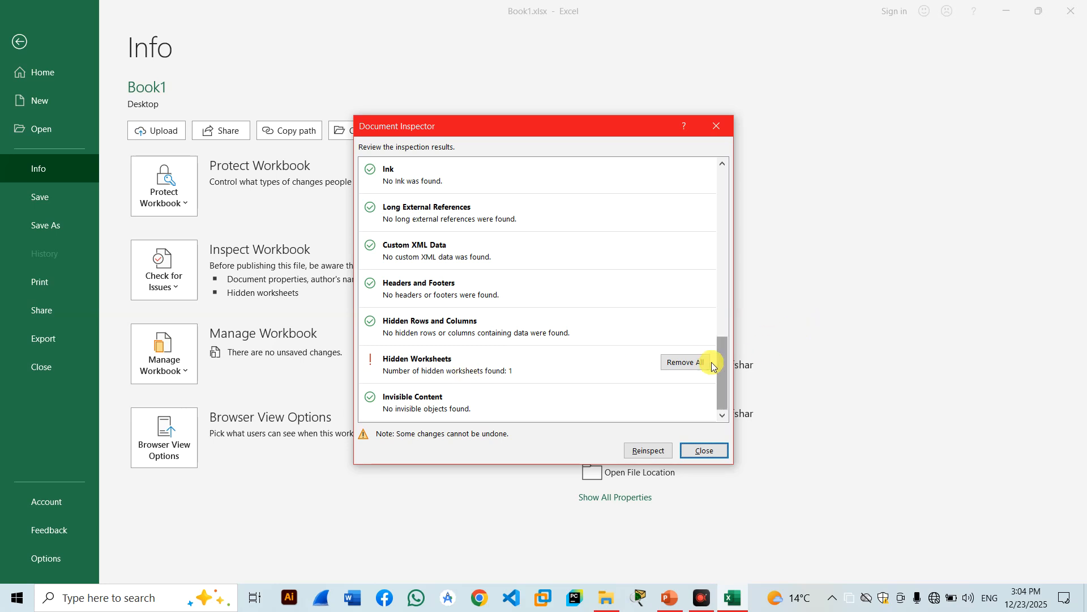
left_click(714, 451)
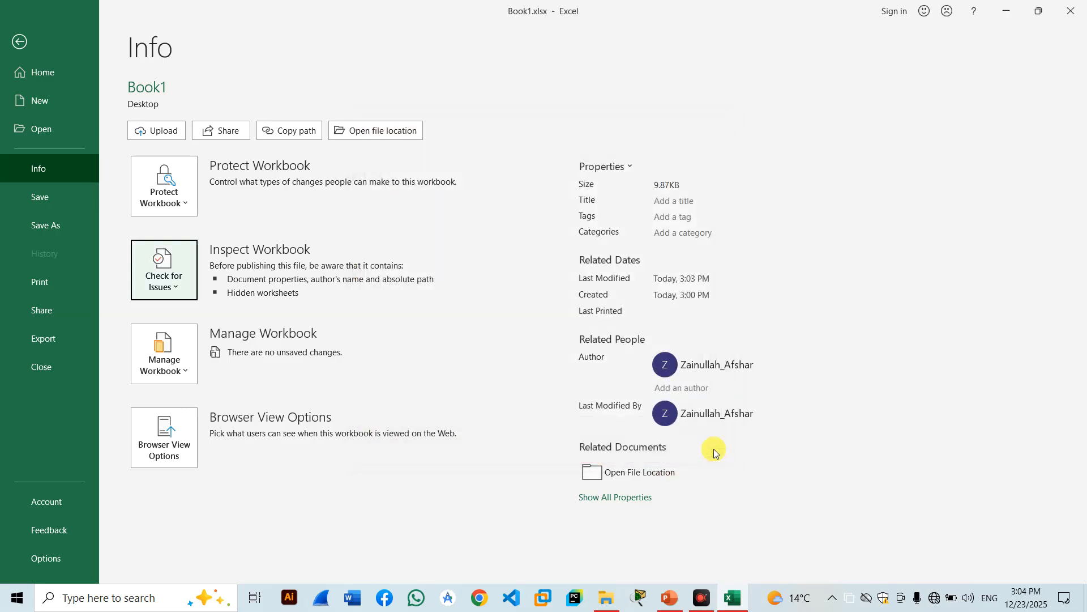
left_click(21, 44)
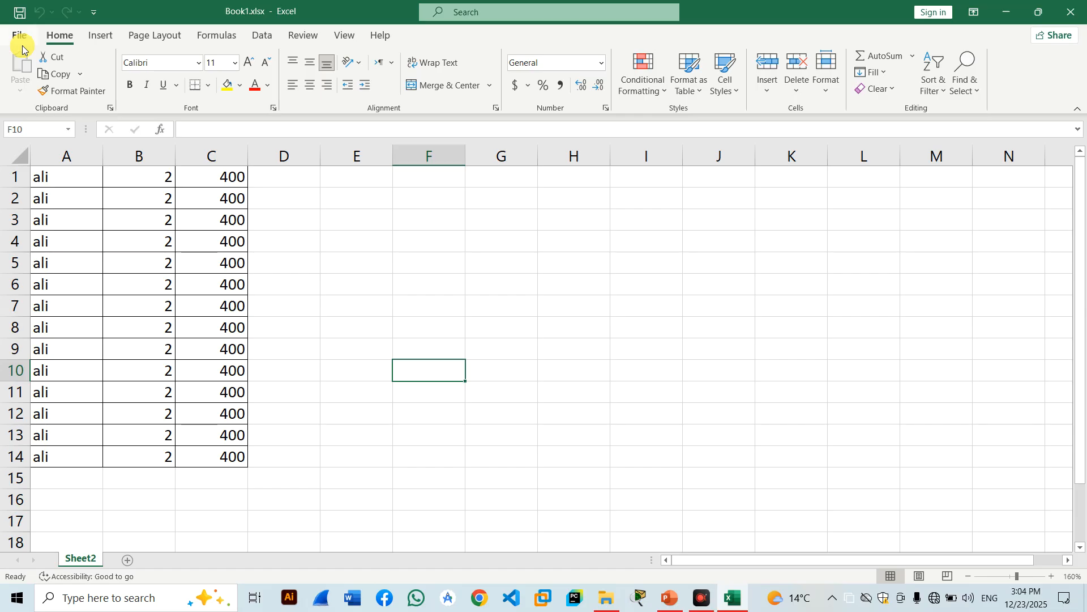
Unhide Sheet1 from the Sheet2 tab's Unhide dialog, then go to the File backstage.
right_click(85, 559)
left_click(117, 525)
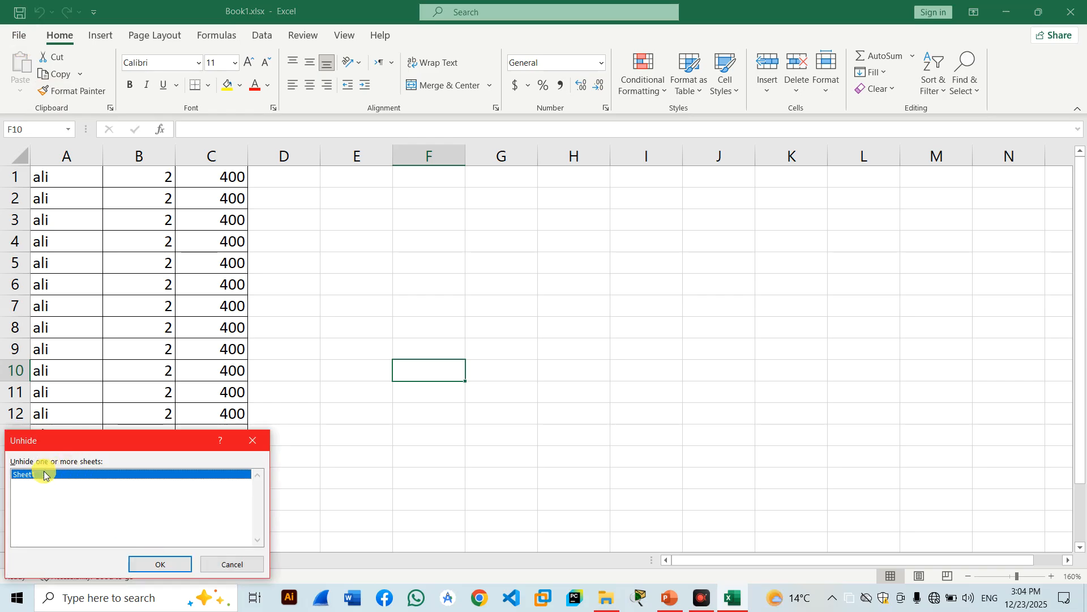
left_click(154, 564)
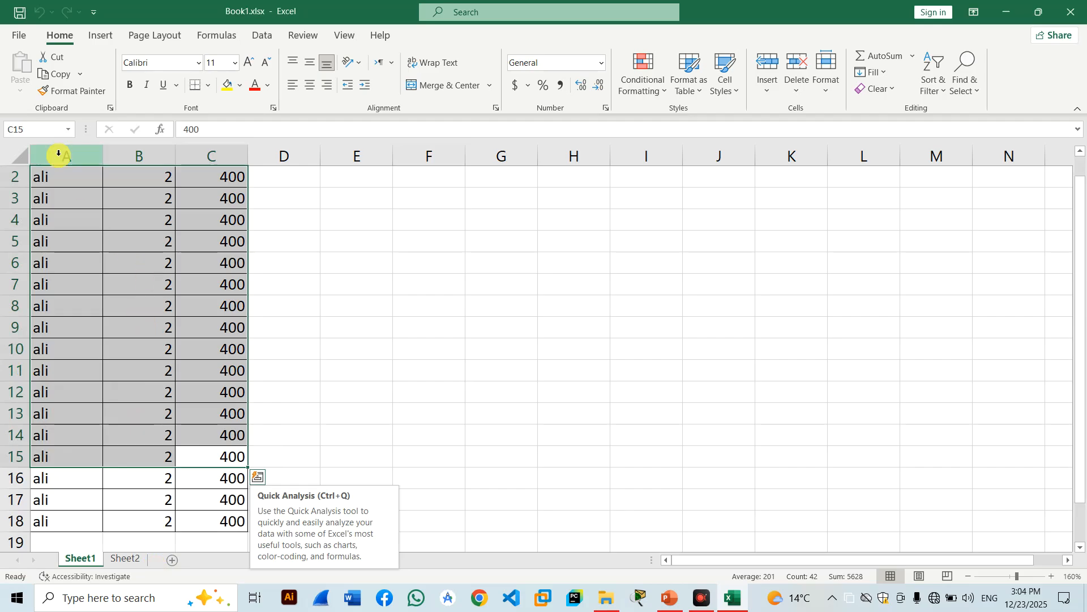
left_click(21, 36)
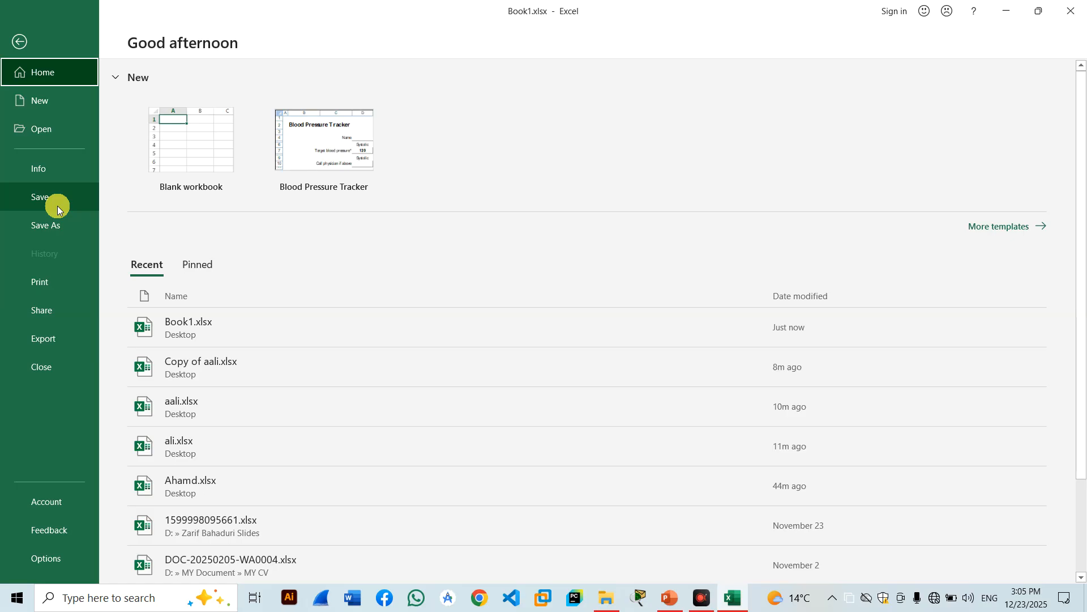
Run Check Accessibility and expand its Default Sheet Names warning for Sheet1.
left_click(54, 162)
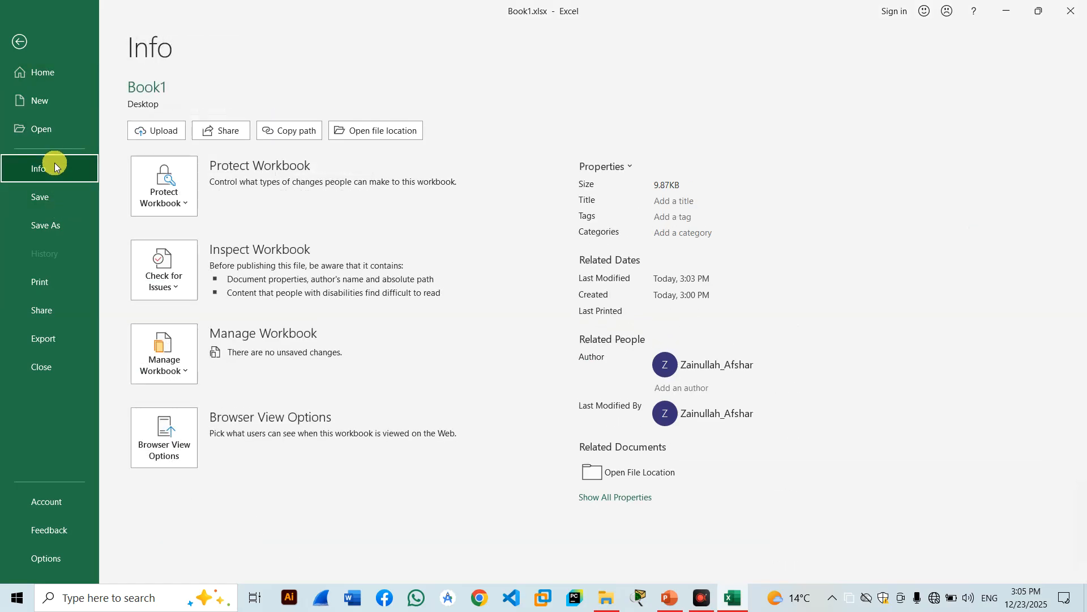
left_click(172, 278)
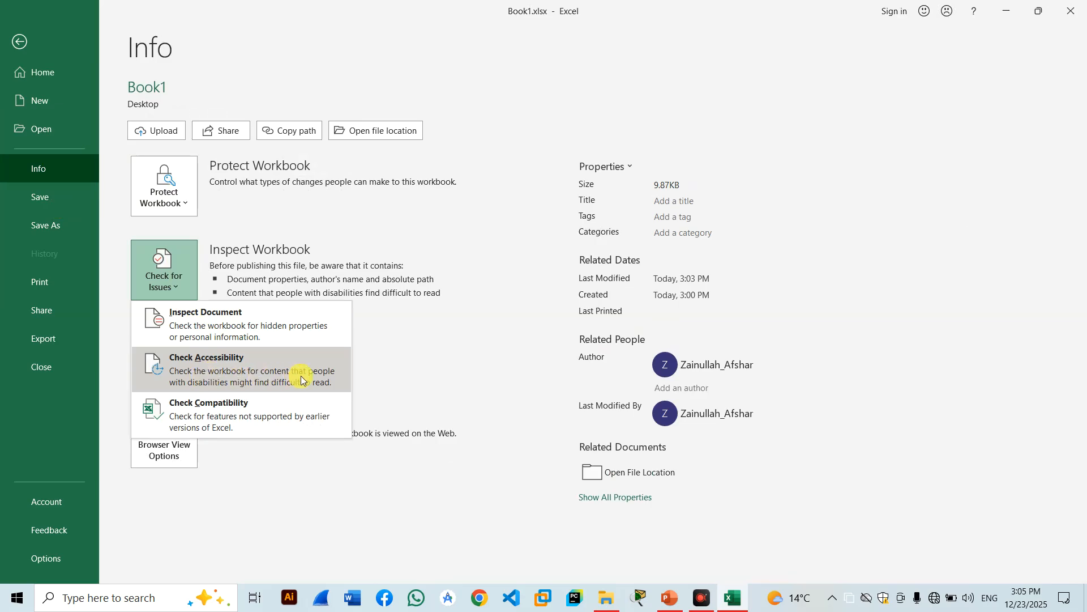
left_click(208, 386)
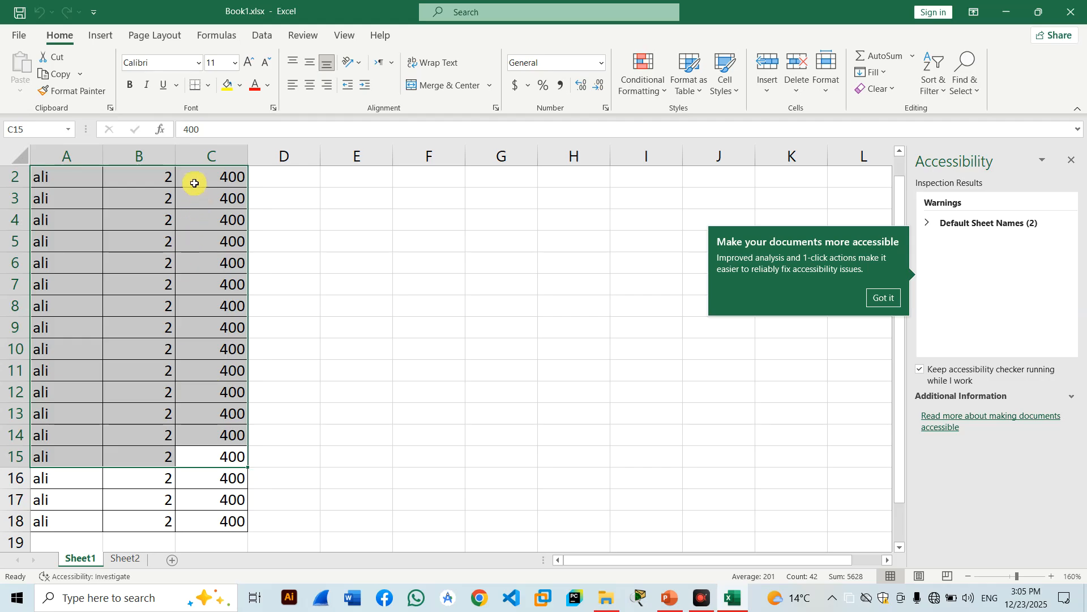
left_click_drag(195, 177, 195, 188)
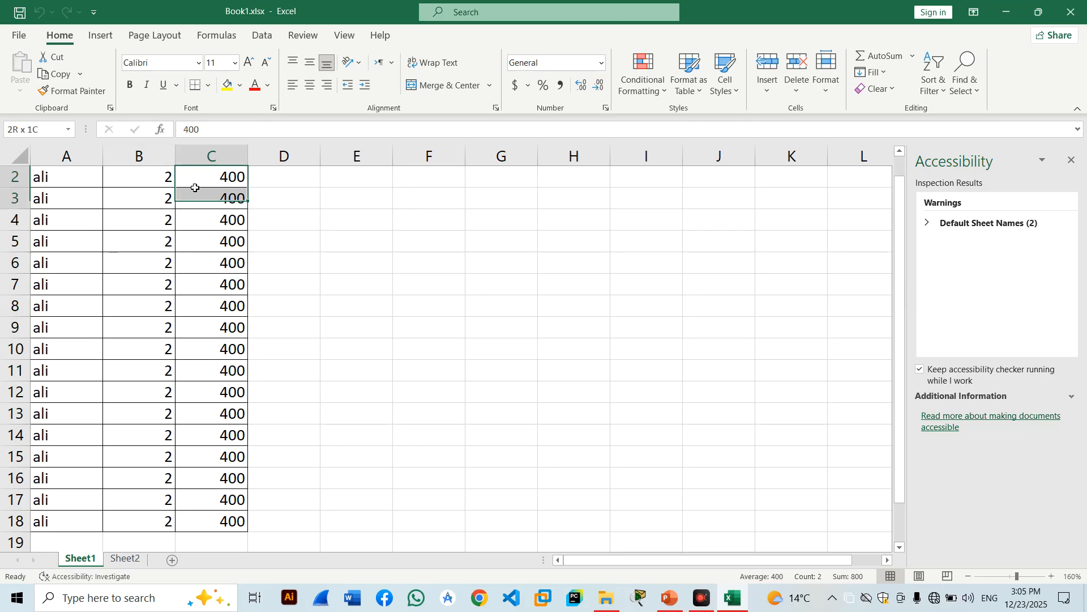
left_click(971, 225)
left_click(953, 239)
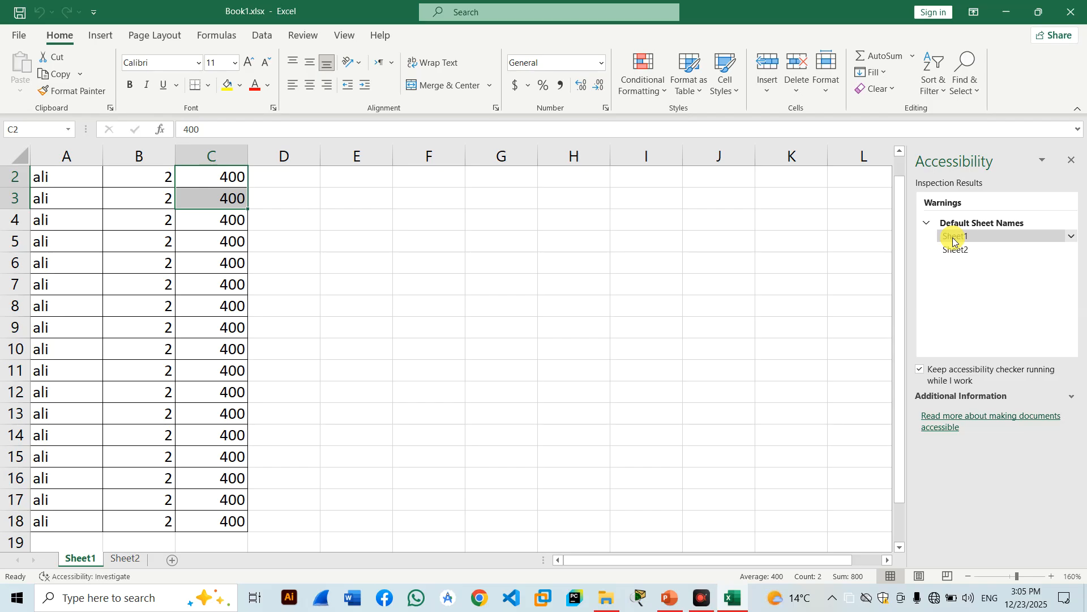
Choose a rectangle from the Insert Shapes gallery.
left_click(98, 41)
left_click(205, 56)
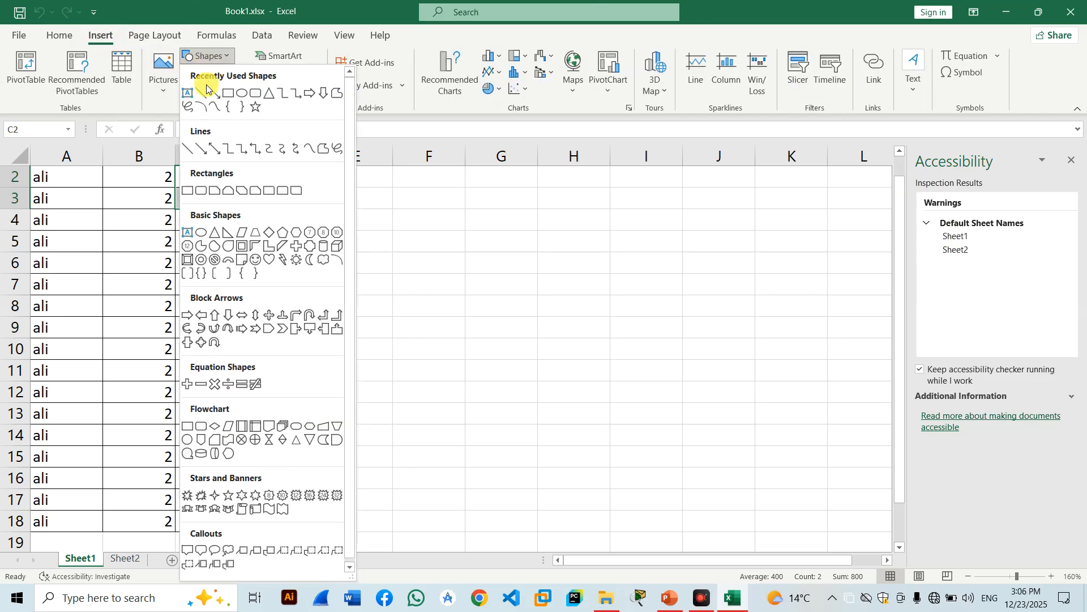
left_click(247, 96)
Draw the rectangle over columns A–C and rerun the accessibility check, now flagging missing alt text.
left_click_drag(48, 181, 242, 416)
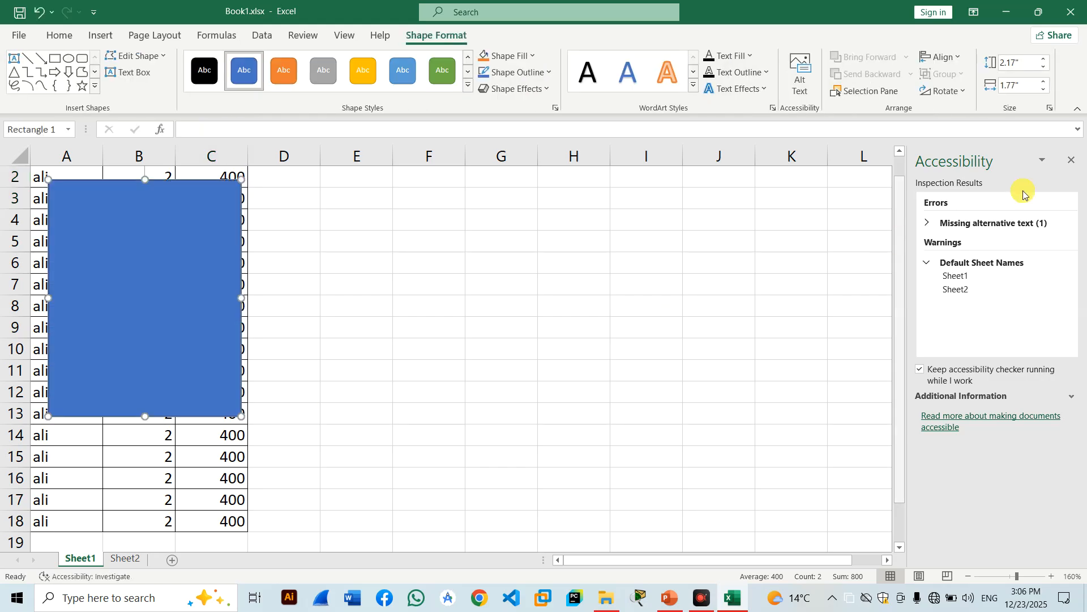
left_click(1071, 159)
left_click(18, 35)
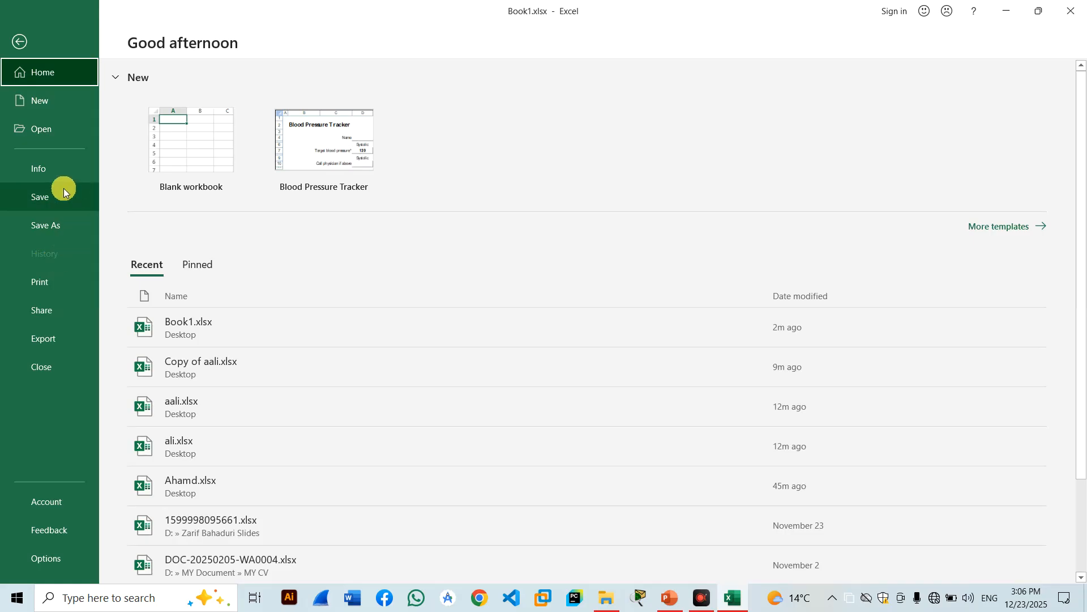
left_click(57, 171)
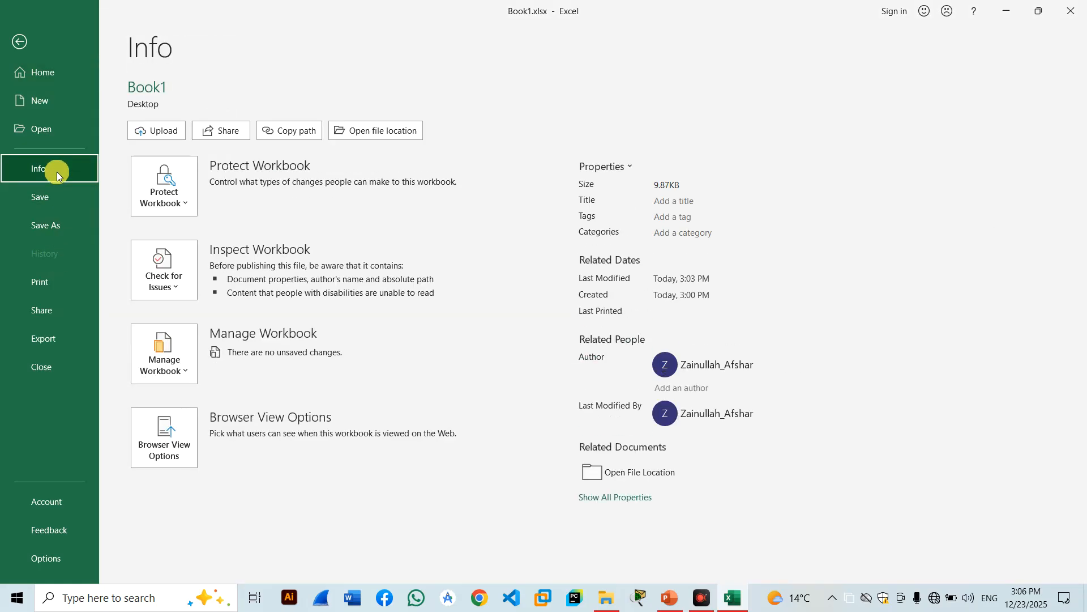
left_click(164, 278)
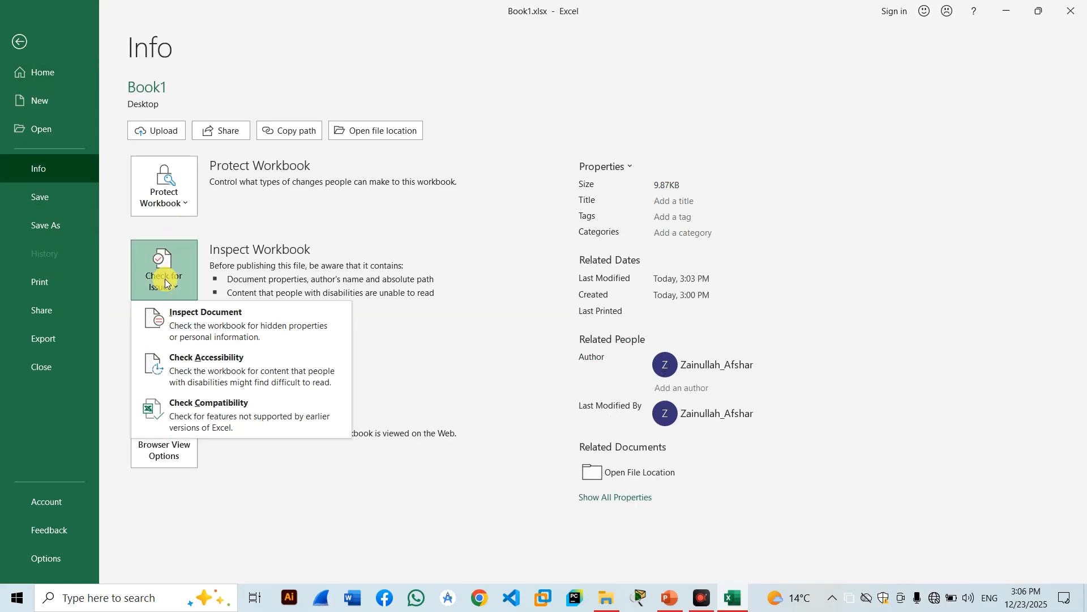
left_click(173, 364)
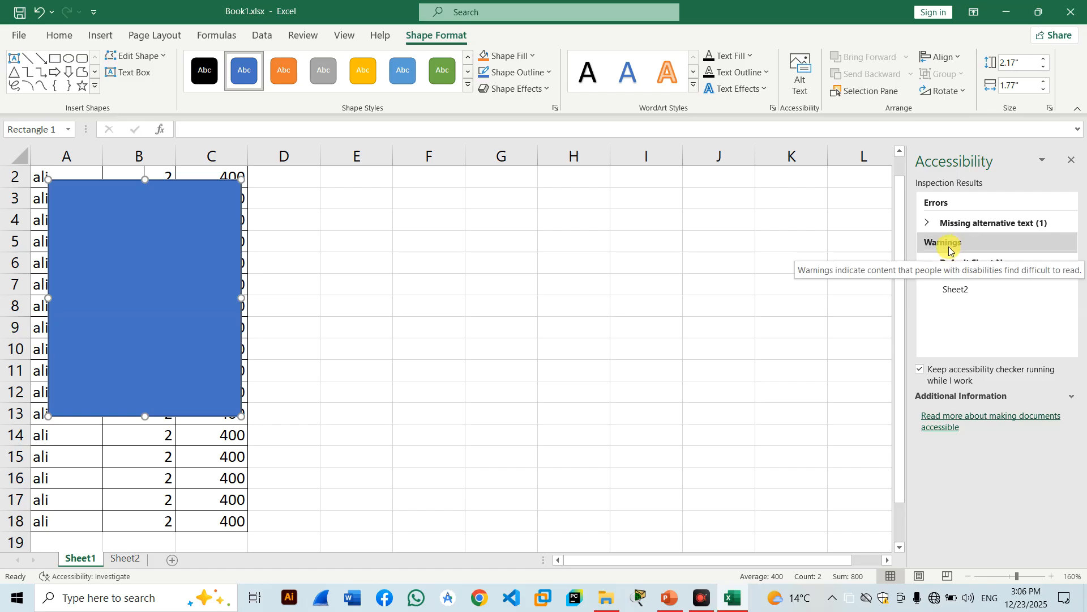
Move the rectangle aside, make the C2:C9 text white, then delete the rectangle.
left_click_drag(202, 245, 610, 305)
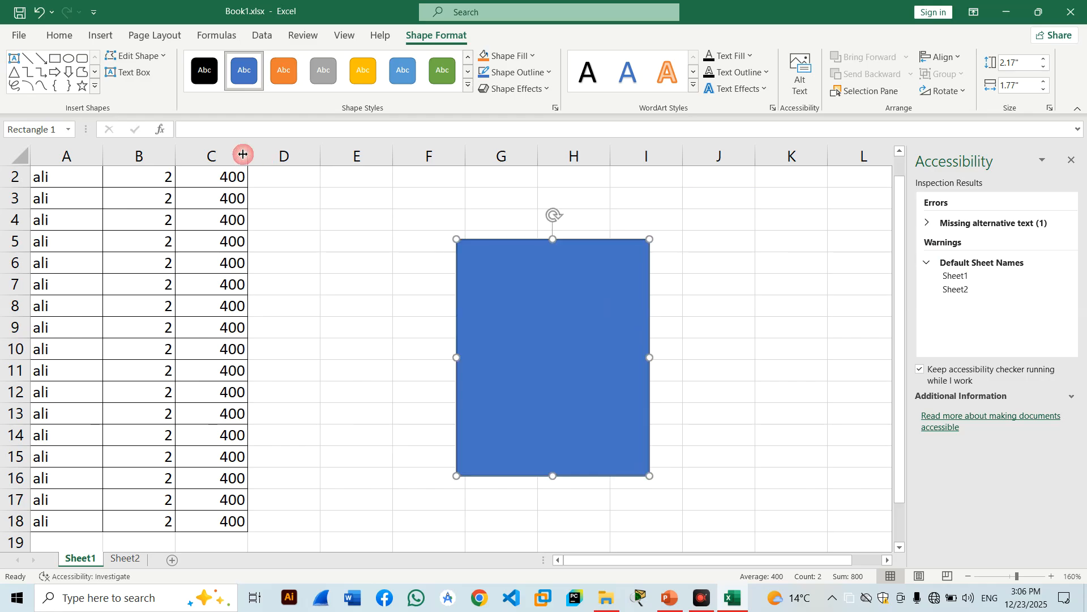
left_click_drag(200, 177, 226, 327)
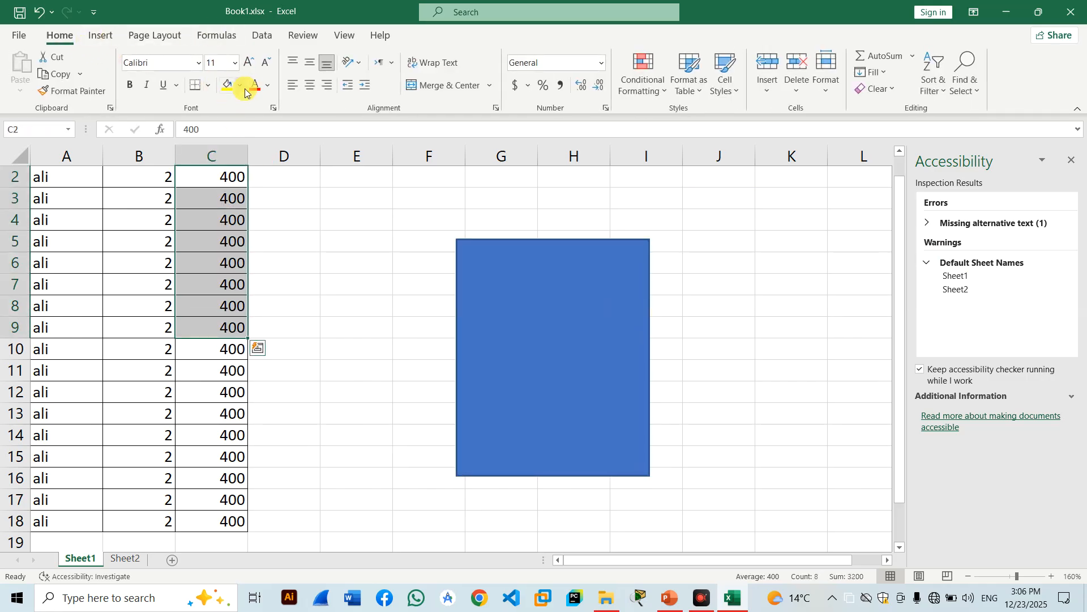
left_click(268, 86)
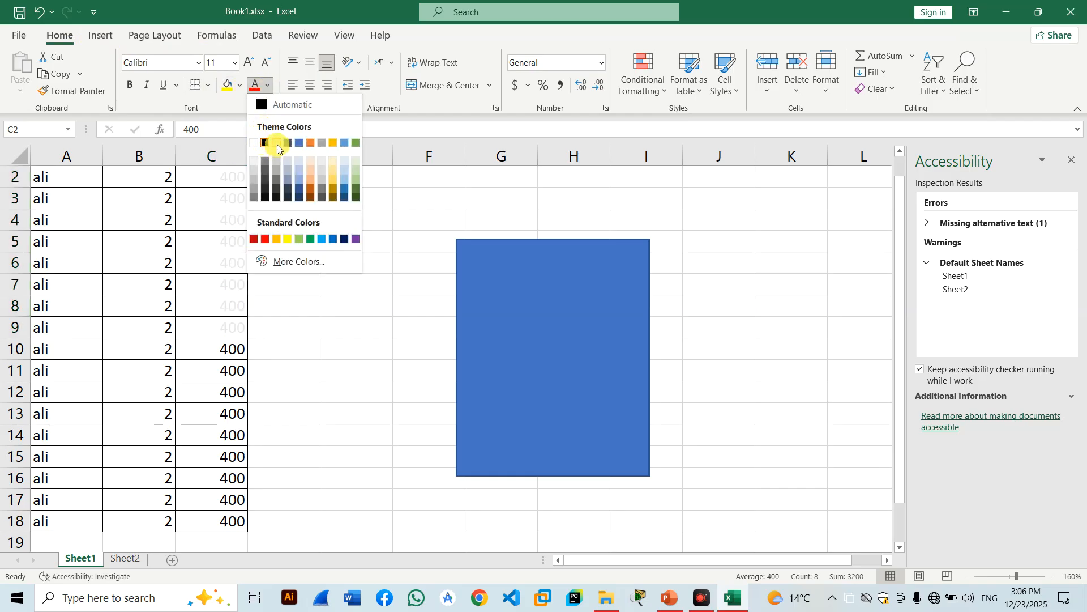
left_click(256, 144)
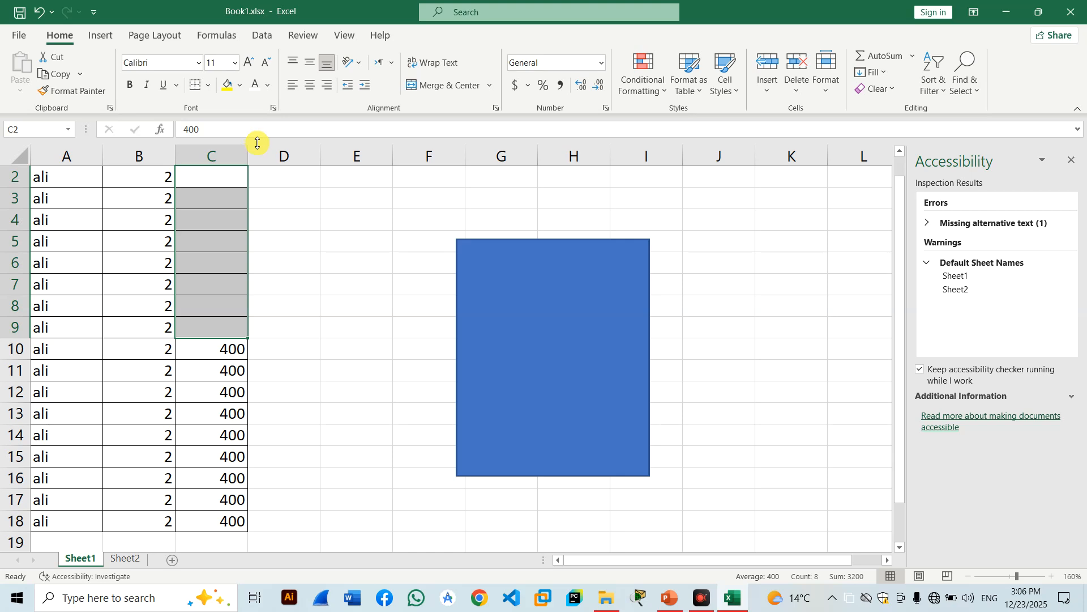
left_click(583, 296)
key("Delete")
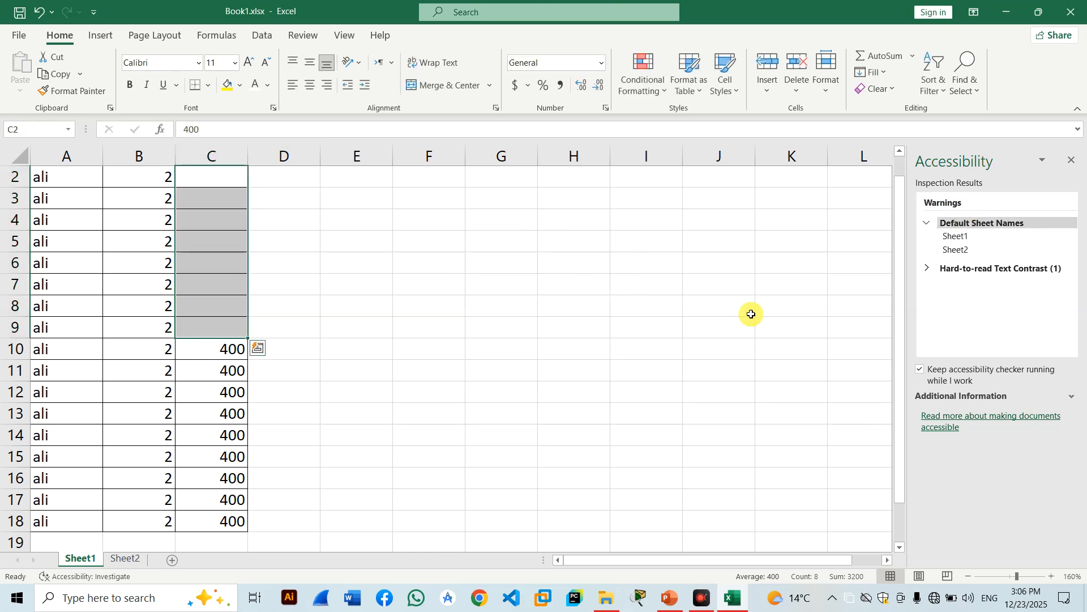
Rename the Sheet1 tab to 'ali' and the Sheet2 tab to 'arif'.
right_click(86, 564)
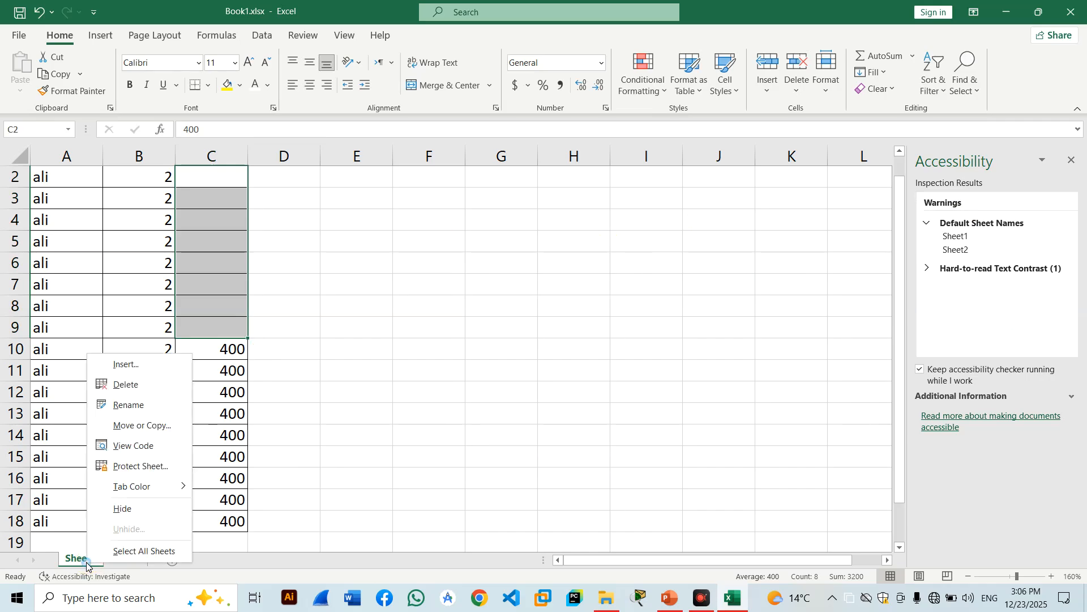
left_click(133, 400)
type("ali")
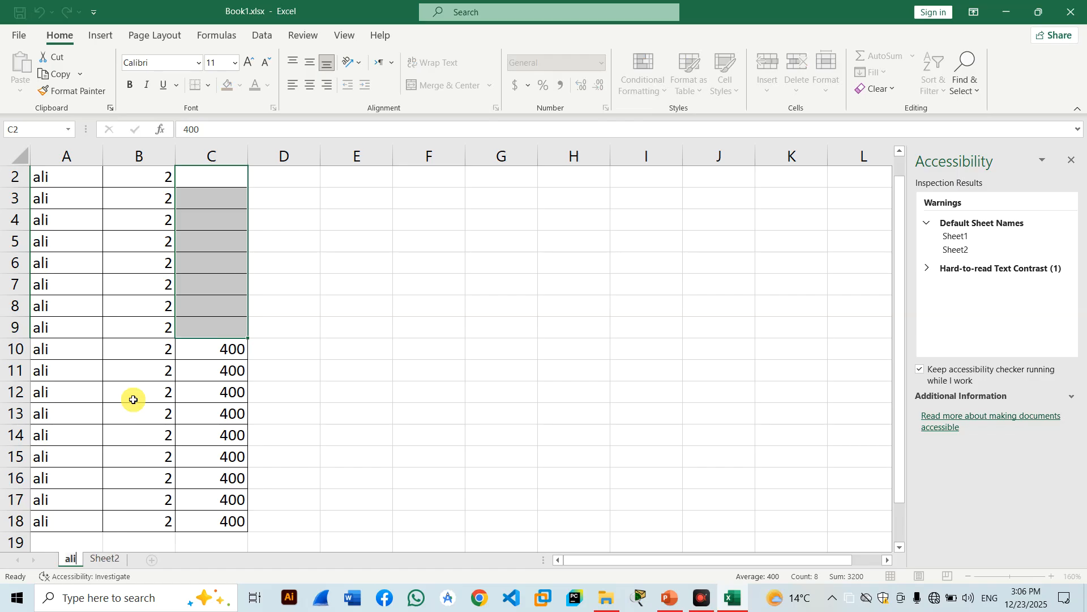
left_click(101, 558)
right_click(104, 559)
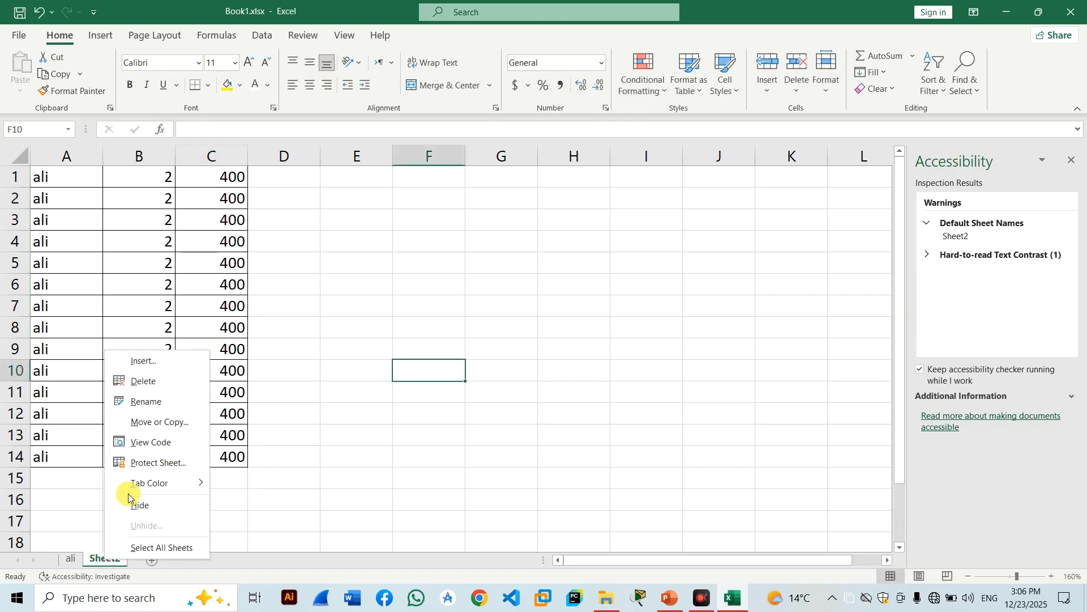
left_click(151, 401)
type("arif")
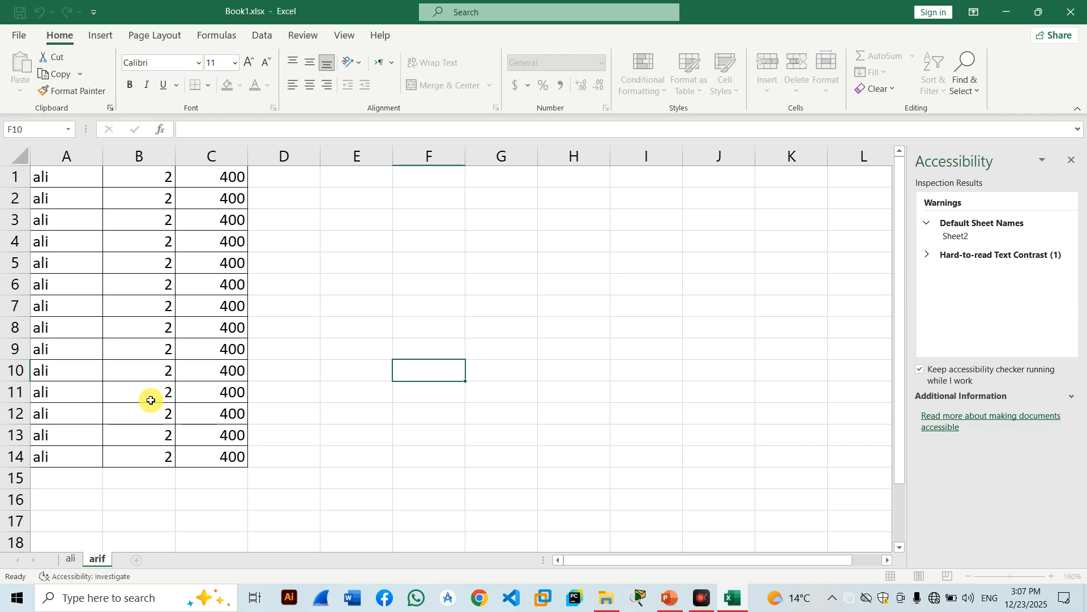
left_click(359, 306)
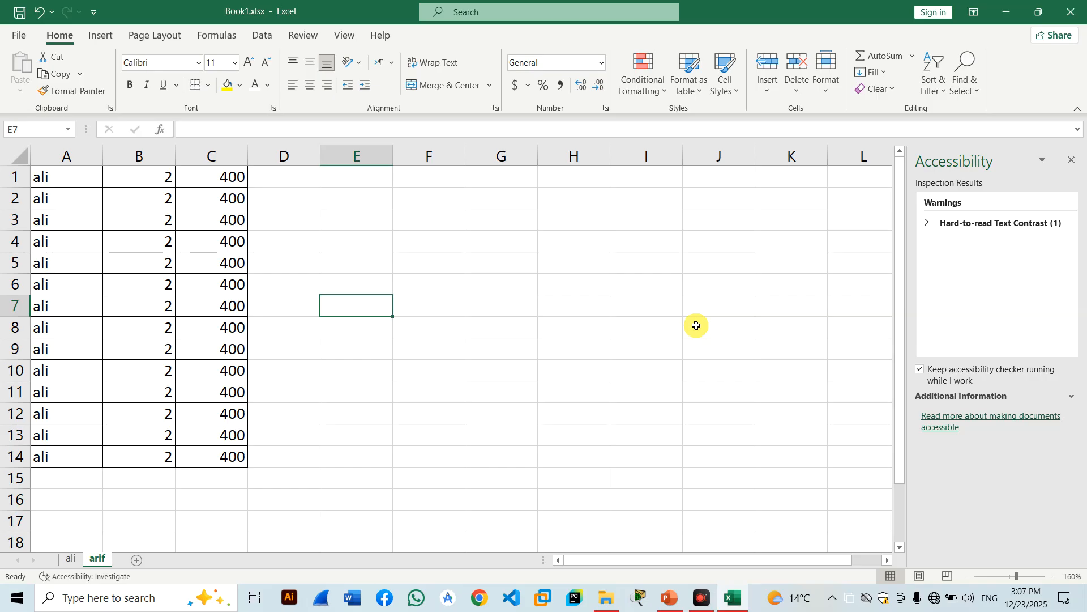
On the ali sheet, make the 400 values in C2:C9 black, then close the accessibility pane.
left_click(71, 559)
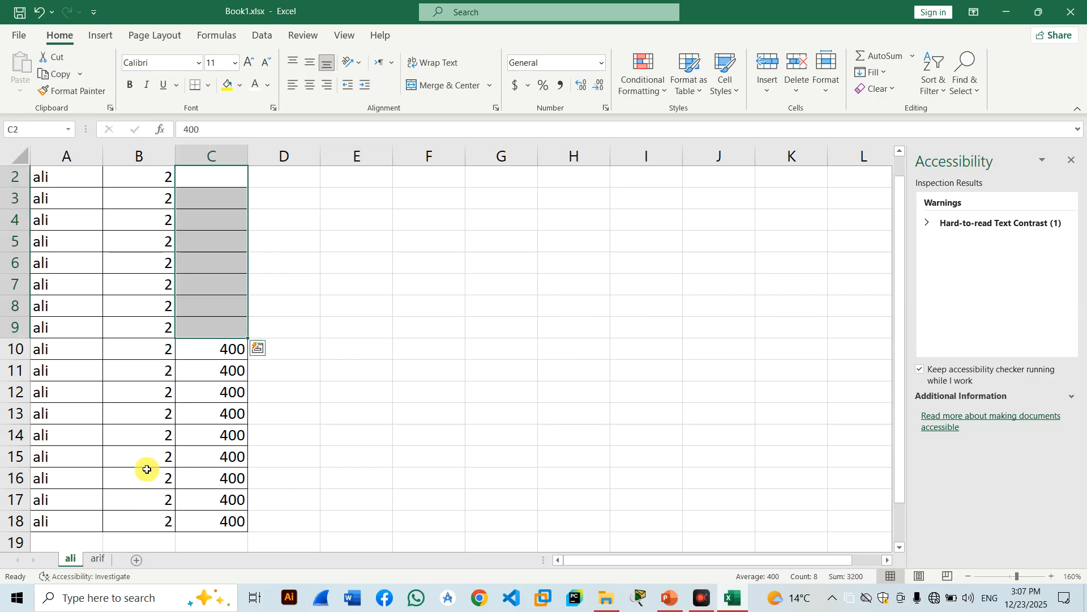
left_click(223, 199)
left_click_drag(223, 227, 226, 304)
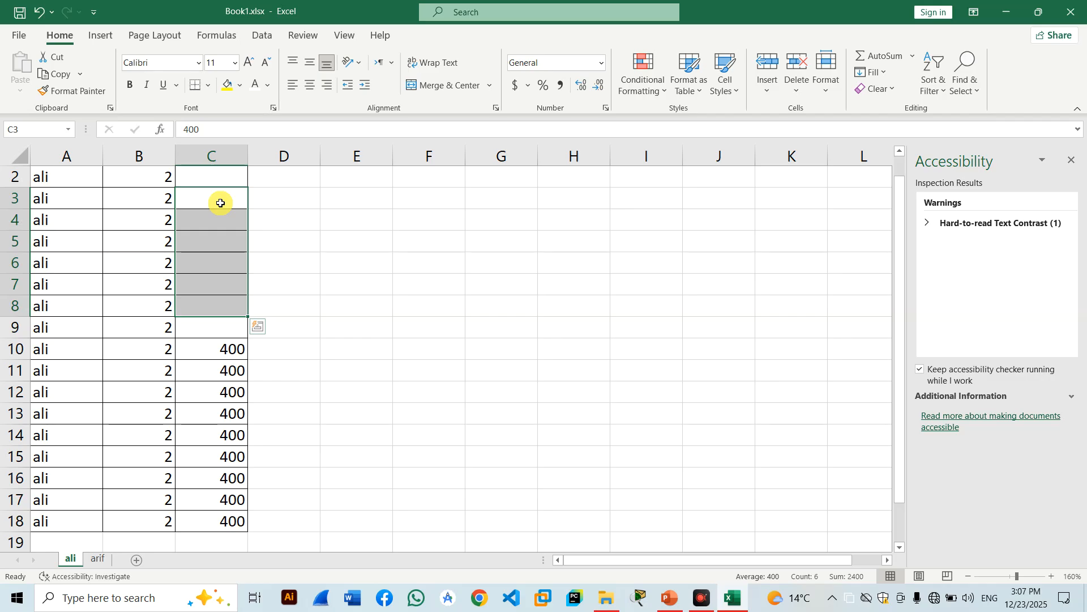
left_click_drag(199, 175, 224, 333)
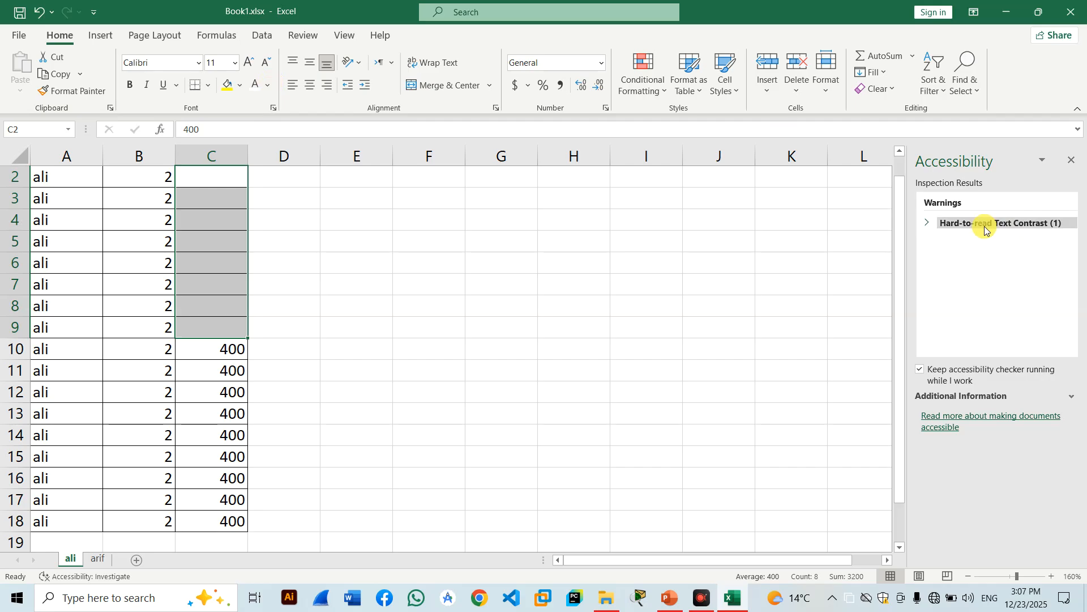
left_click(269, 85)
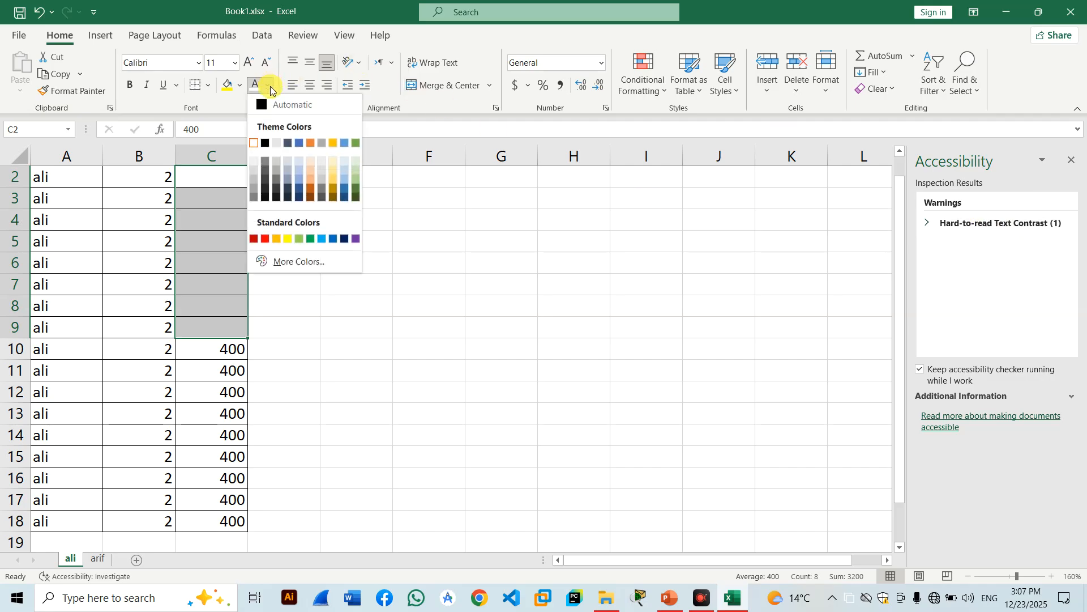
left_click(264, 142)
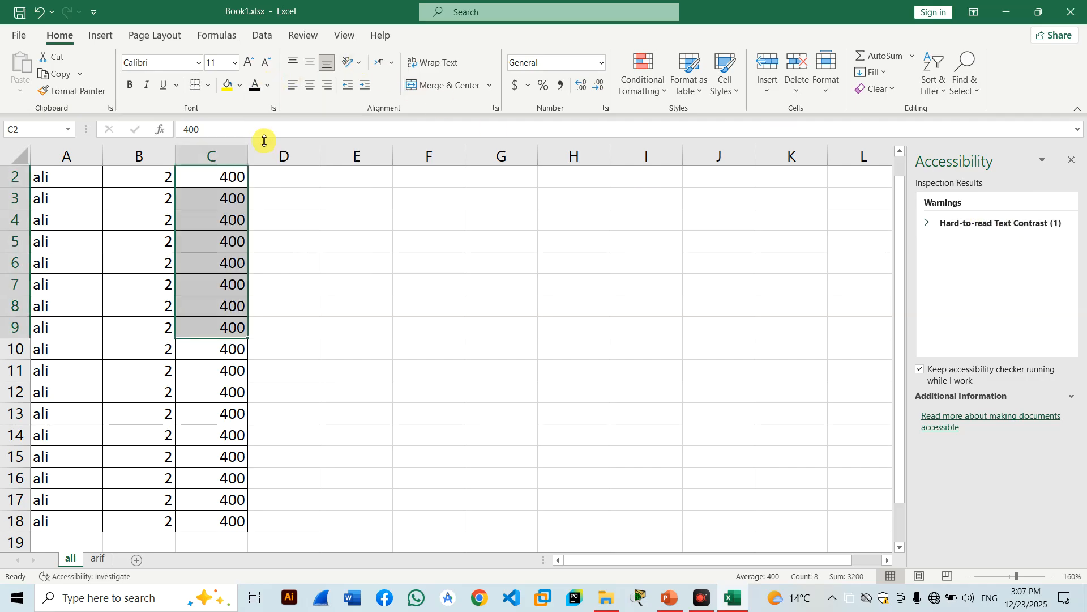
left_click(754, 289)
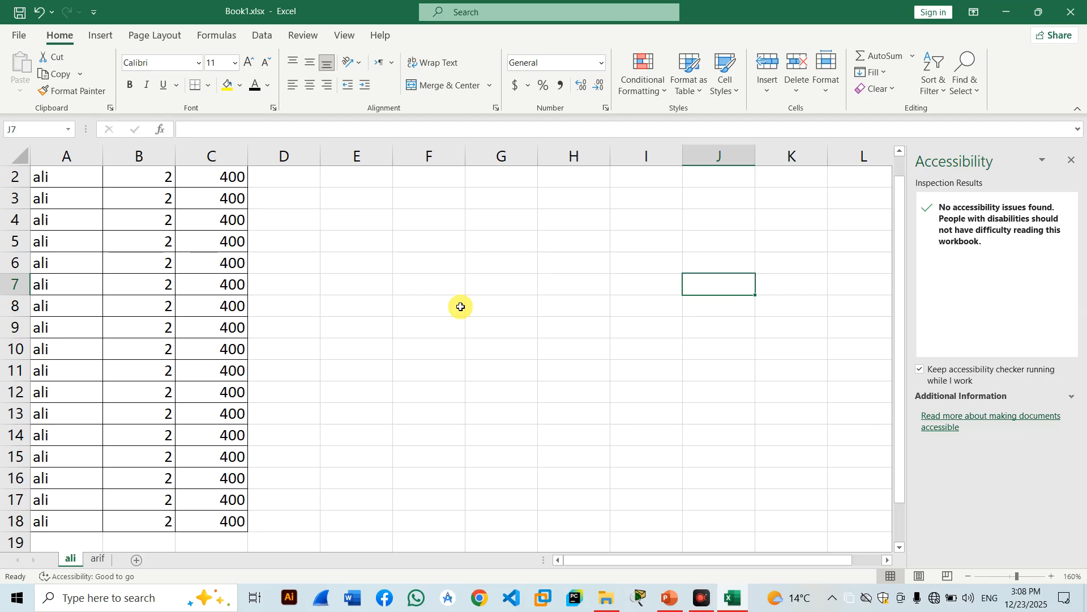
left_click(1071, 160)
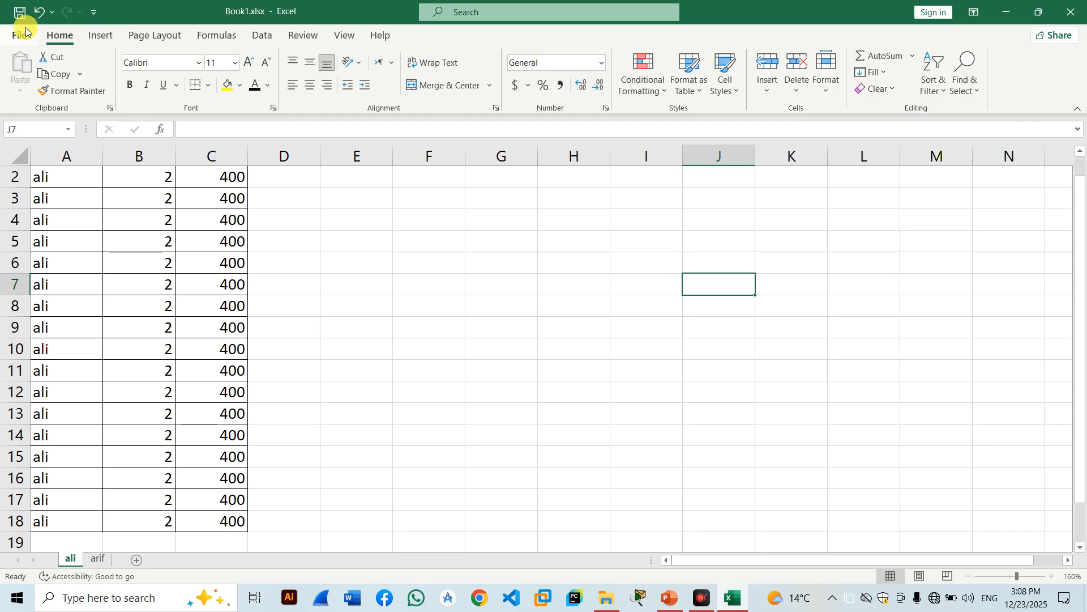
Run Check Compatibility on Book1.xlsx, confirm no issues are found, and dismiss the results.
left_click(23, 34)
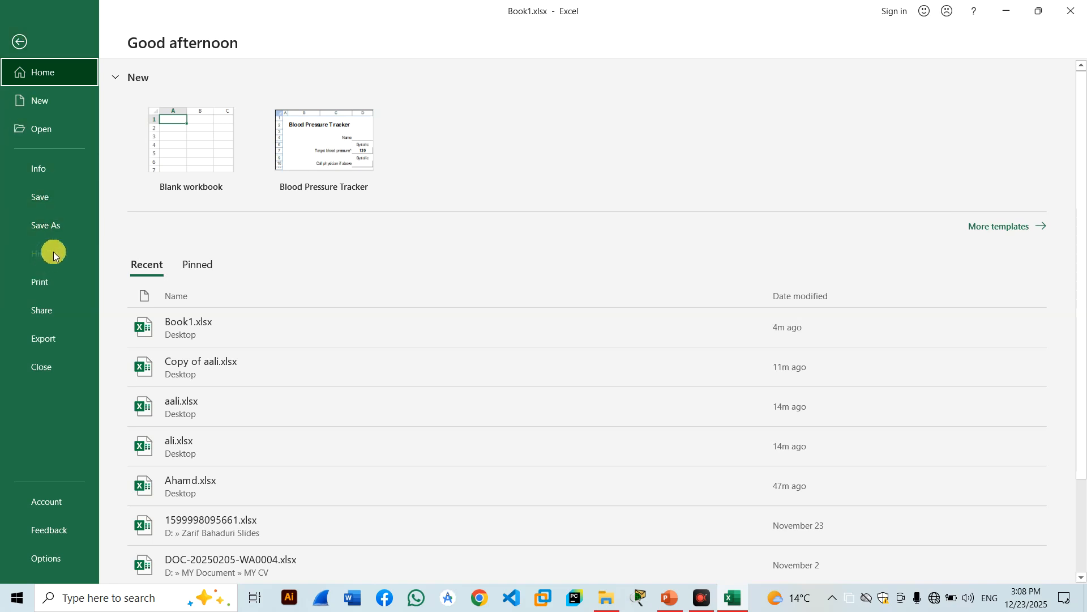
left_click(52, 173)
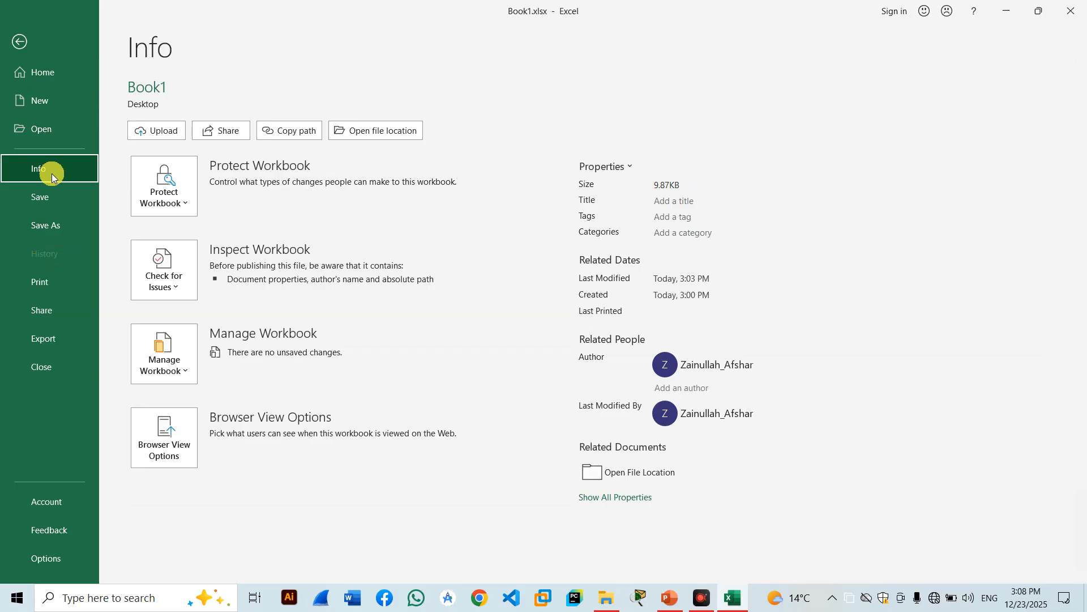
left_click(155, 279)
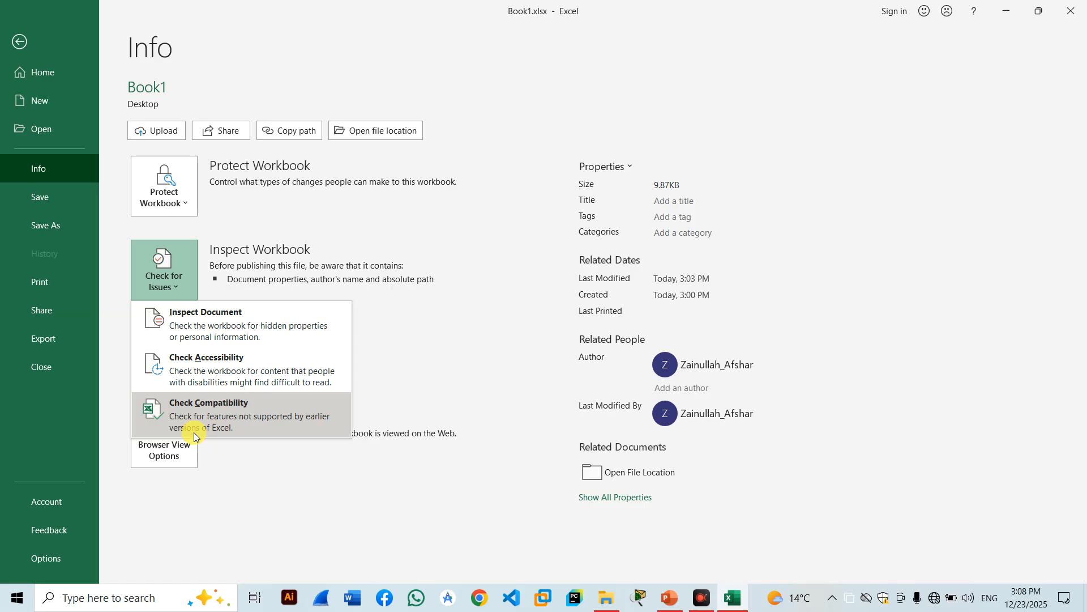
left_click(232, 411)
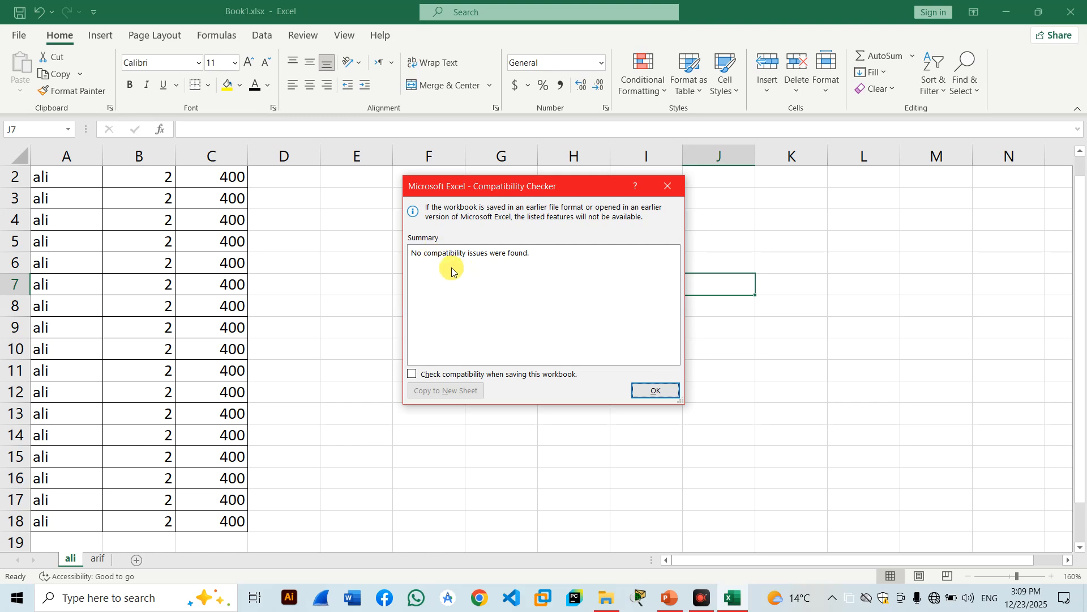
left_click_drag(491, 190, 504, 191)
left_click(505, 191)
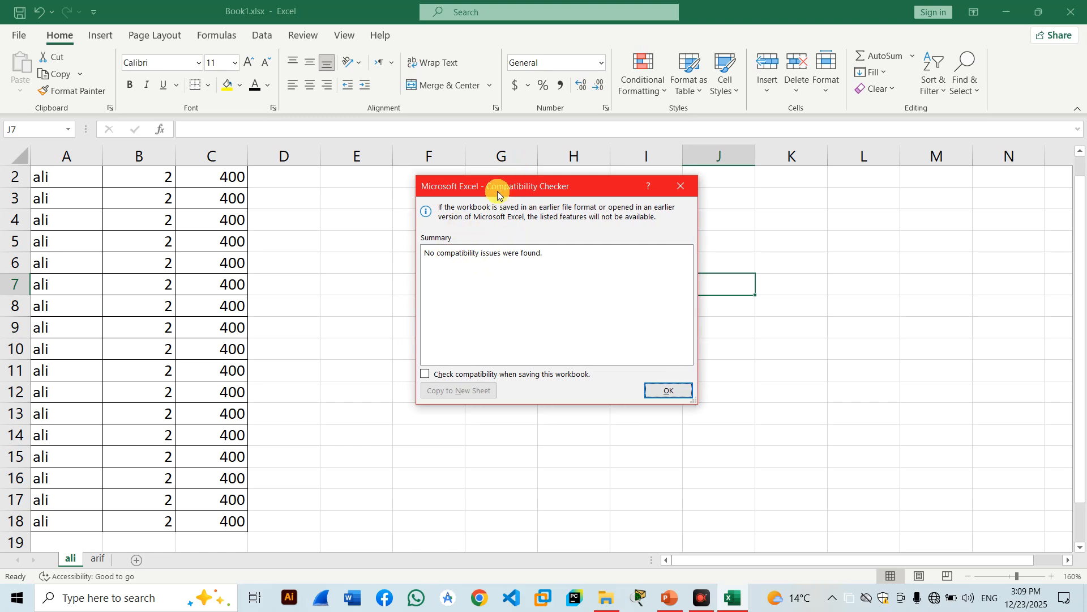
left_click_drag(504, 191, 485, 188)
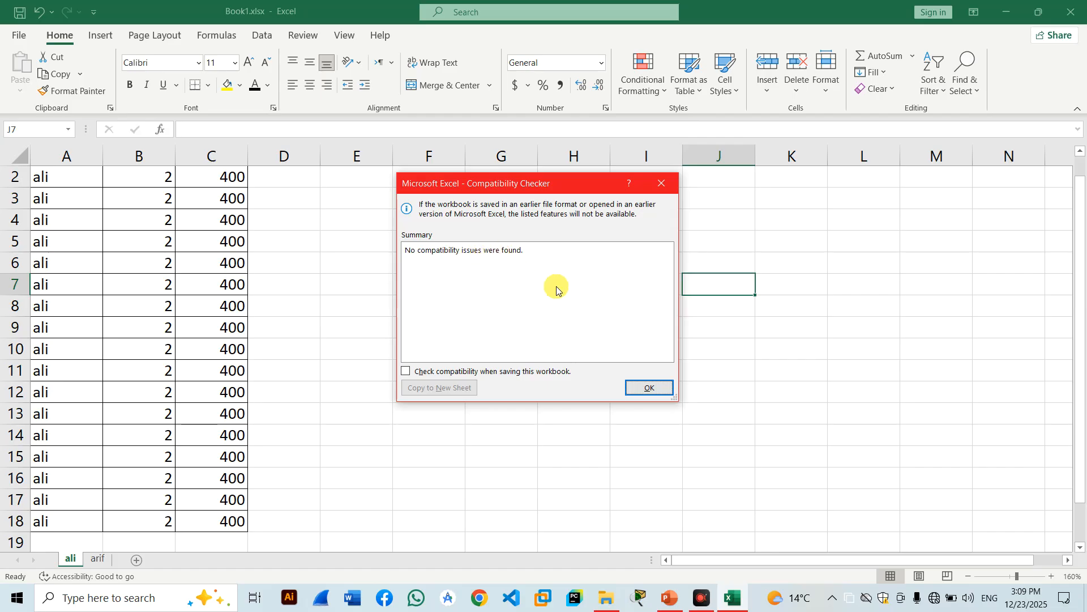
left_click(650, 388)
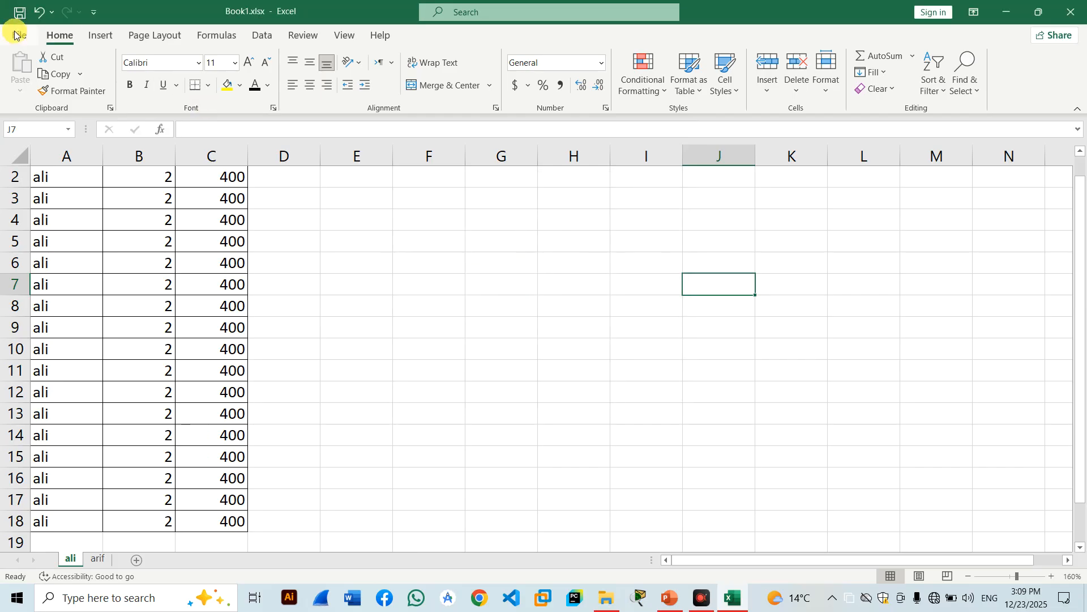
left_click(17, 34)
left_click(62, 152)
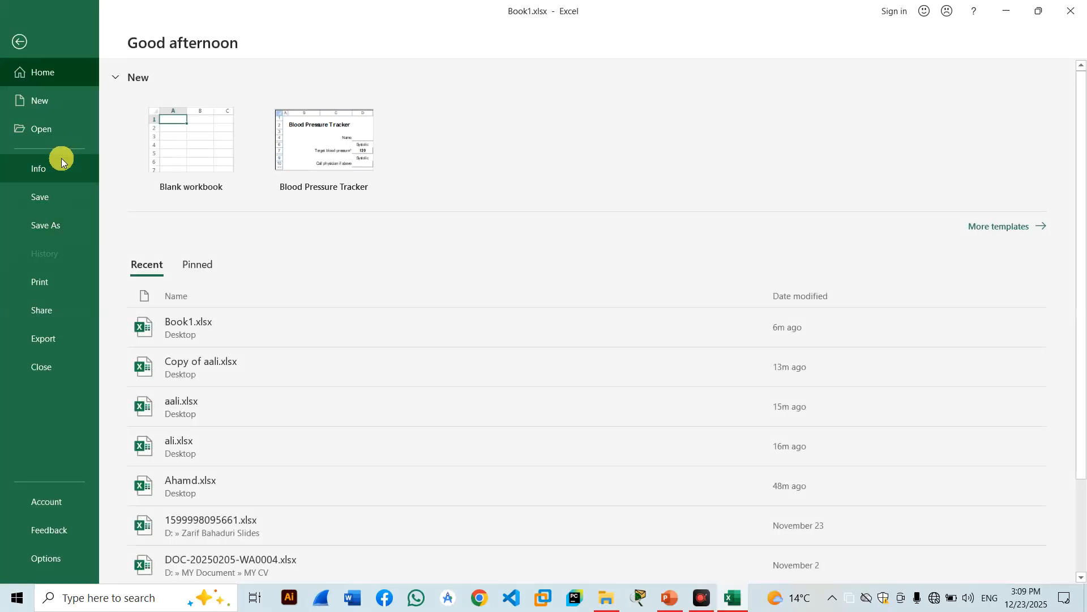
left_click(162, 273)
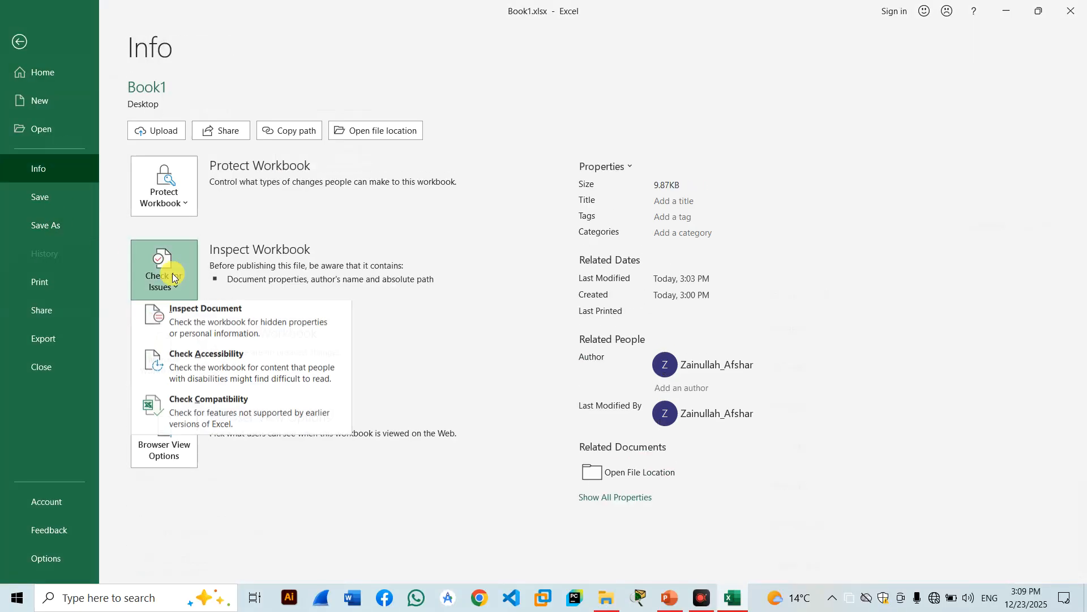
left_click(233, 466)
left_click(179, 371)
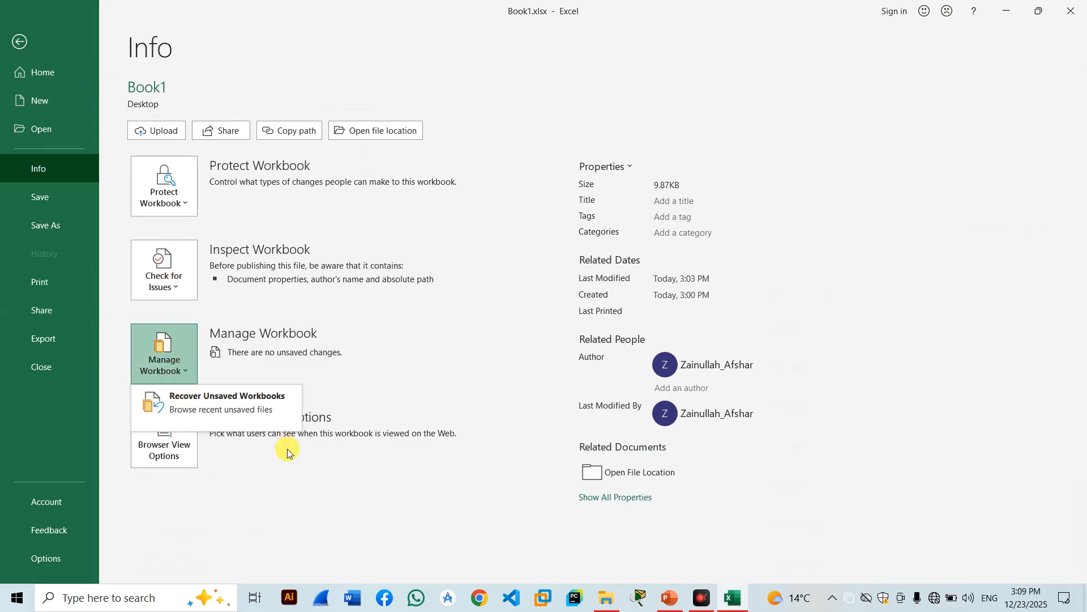
key("Escape")
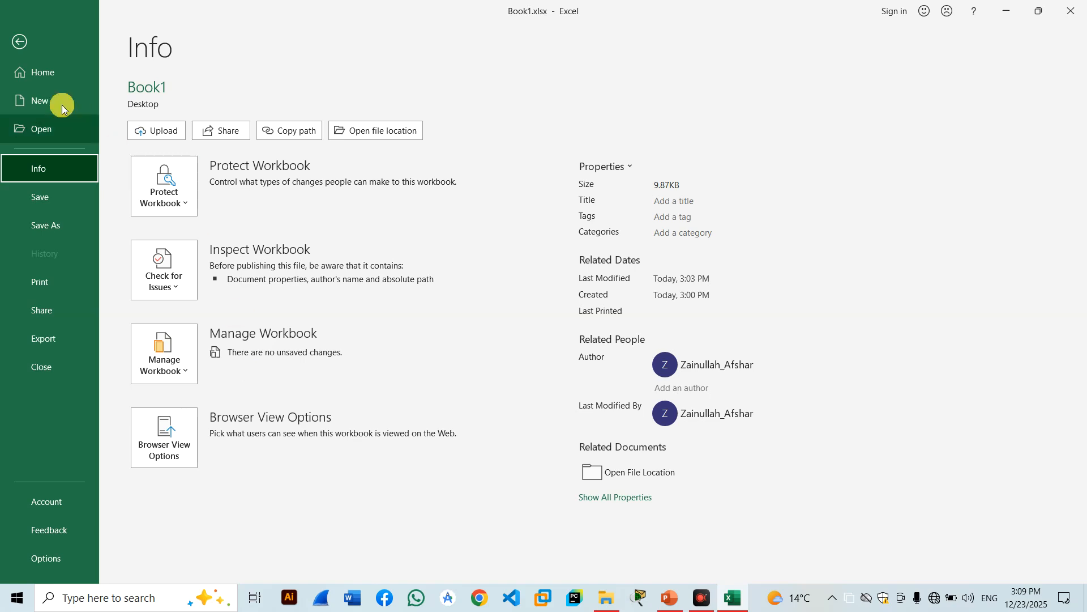
left_click(23, 44)
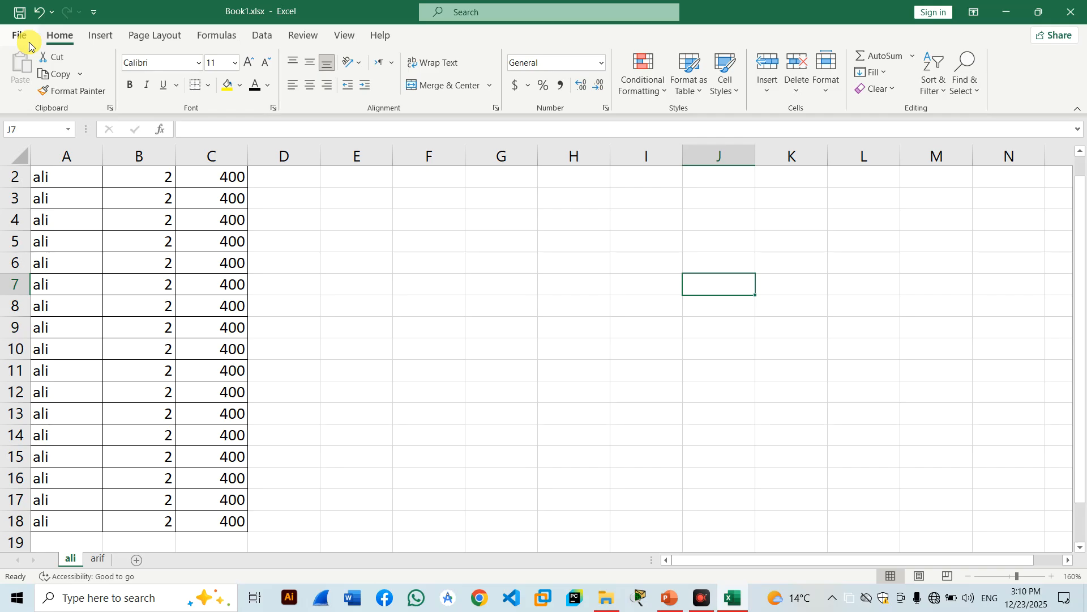
left_click(15, 39)
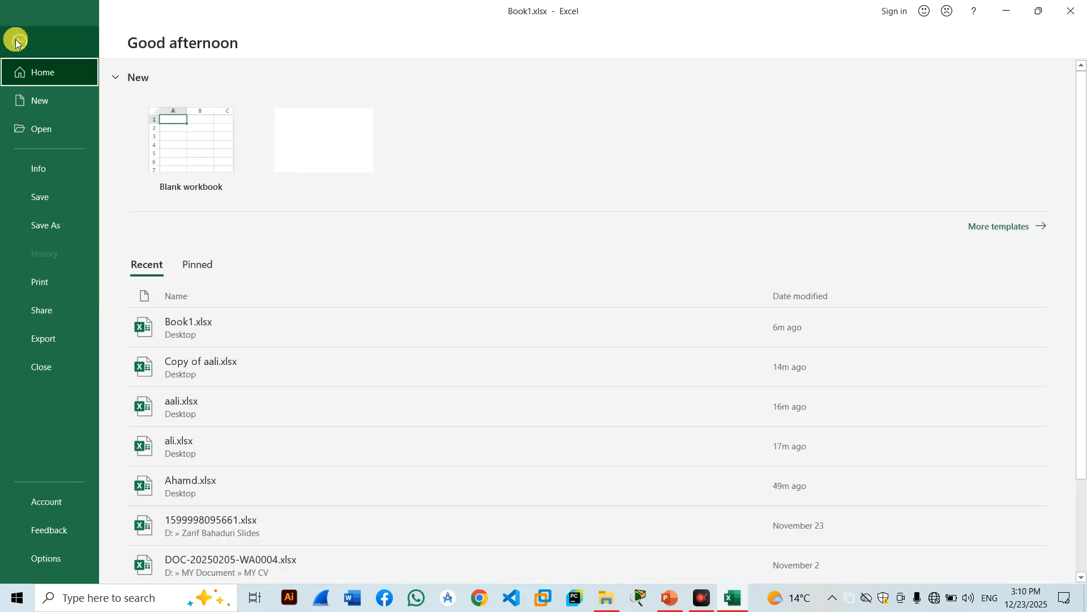
left_click(41, 175)
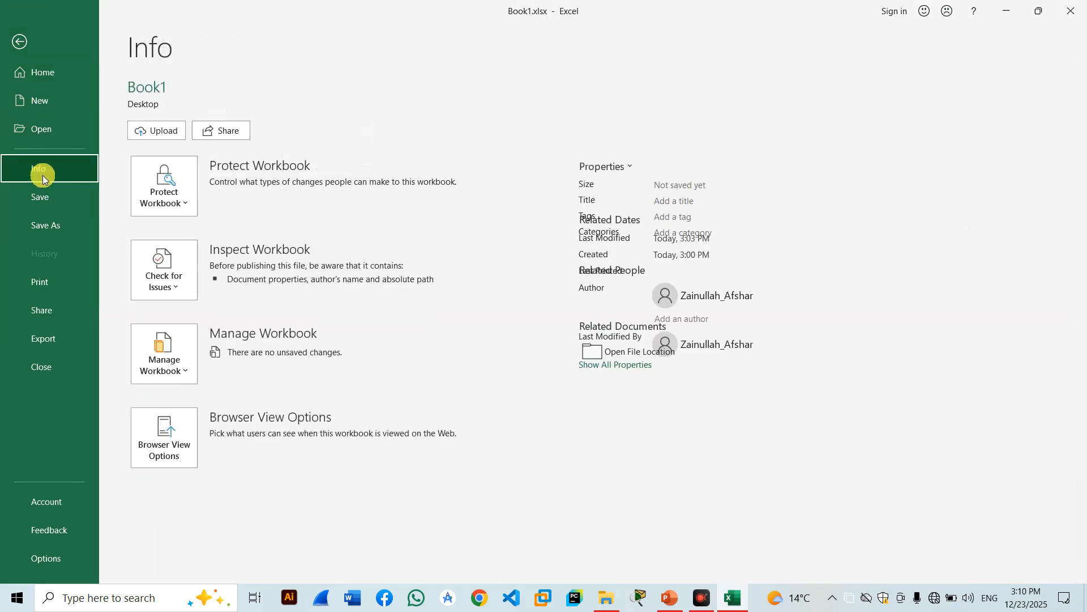
left_click(182, 364)
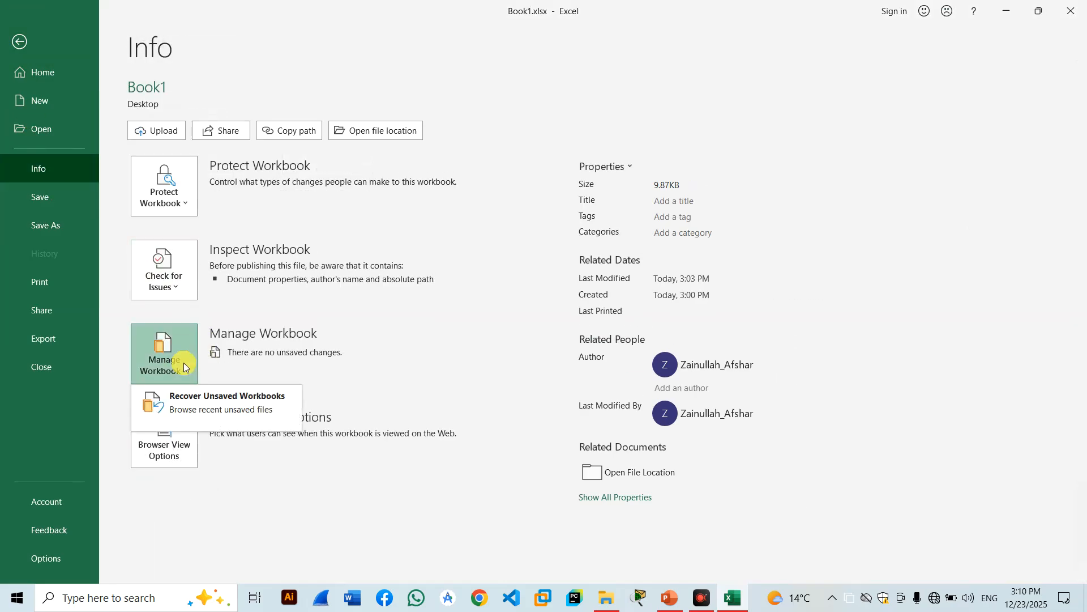
left_click(211, 409)
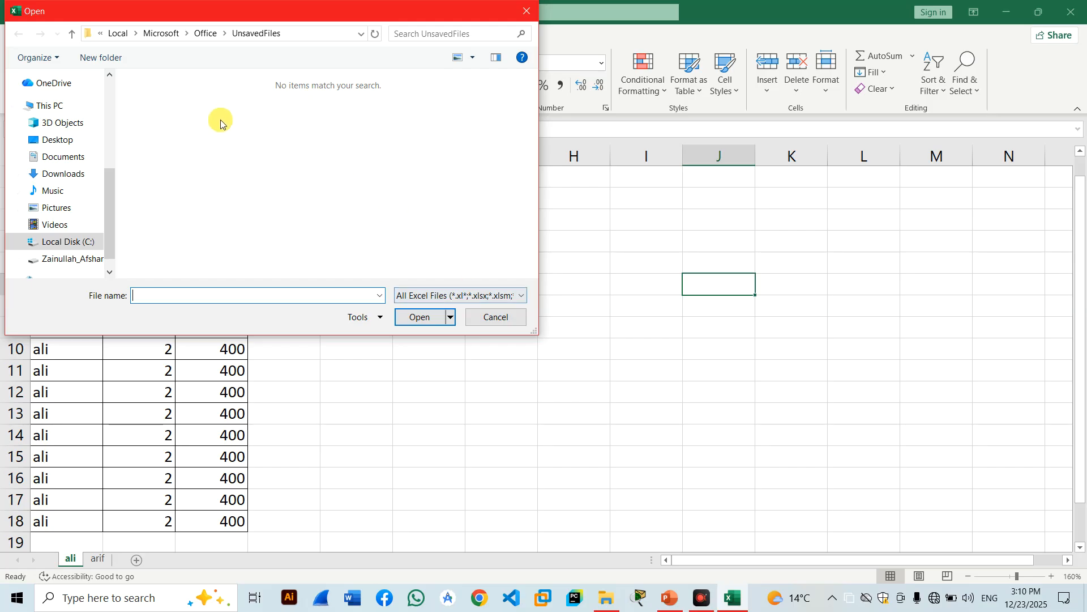
left_click(497, 317)
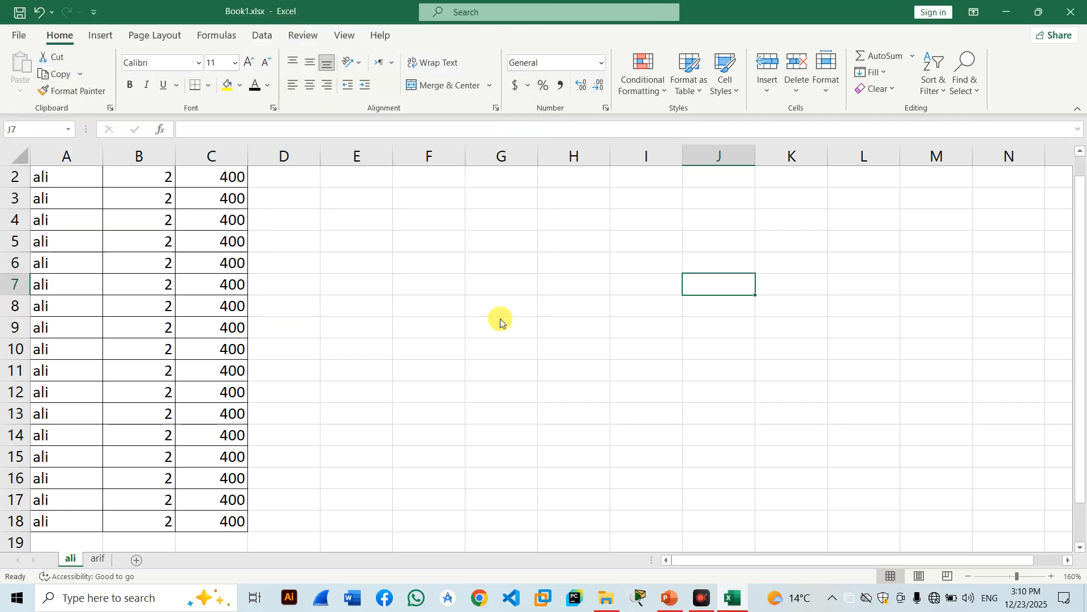
left_click(18, 35)
Leave the Info page and close Book1.xlsx with Ctrl+W, choosing Don't Save.
left_click(49, 165)
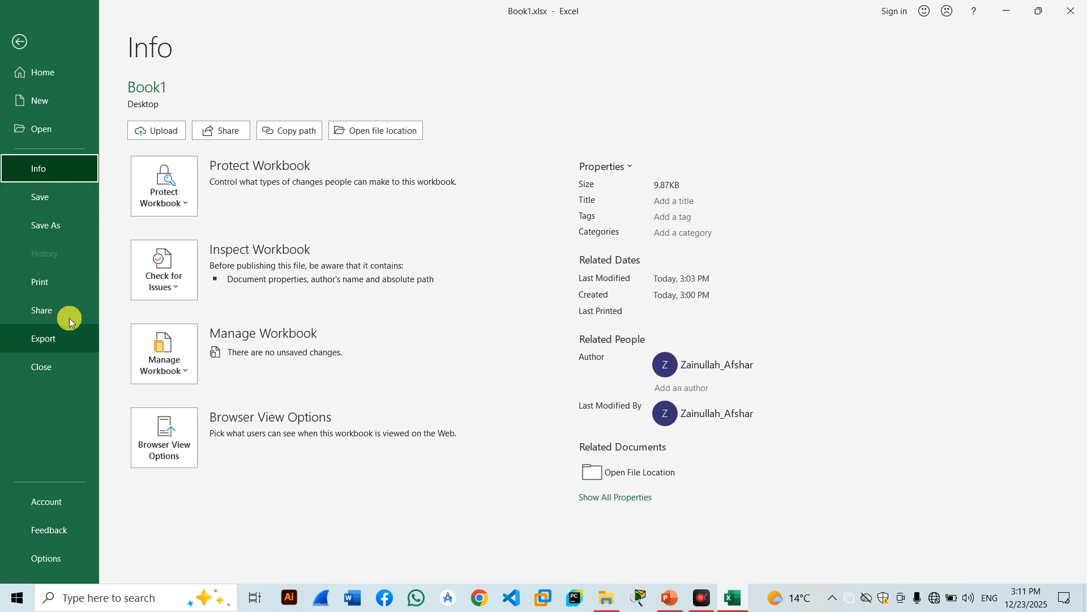
left_click(20, 37)
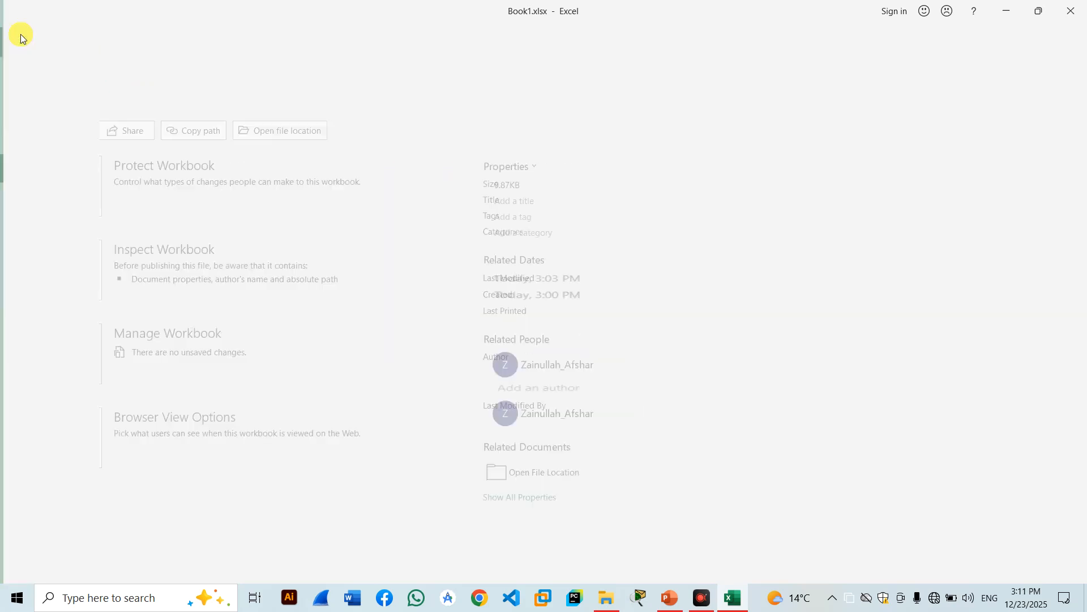
key("ctrl+w")
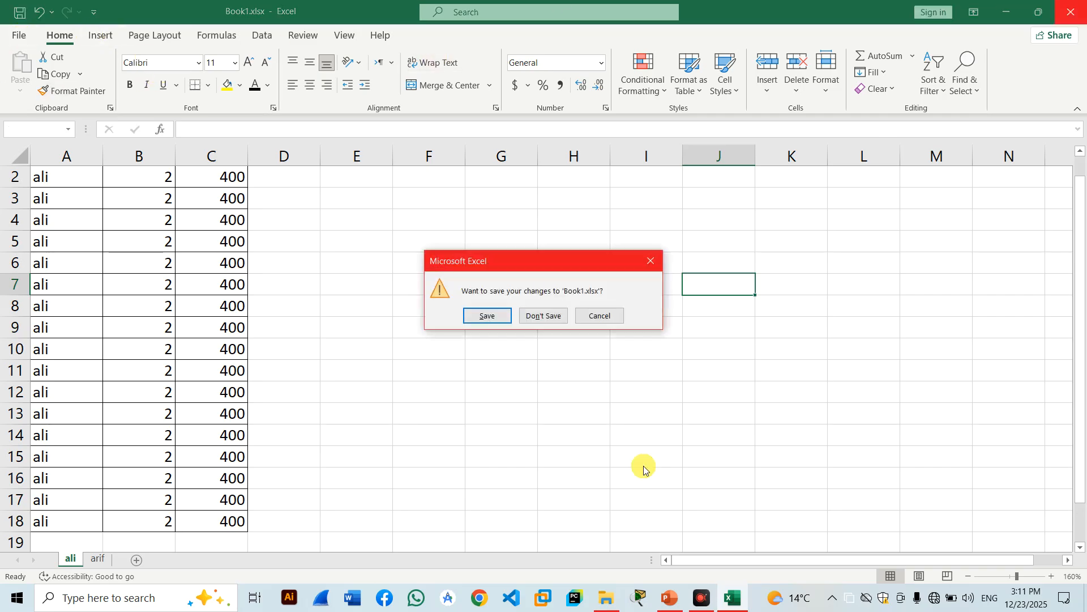
left_click(561, 321)
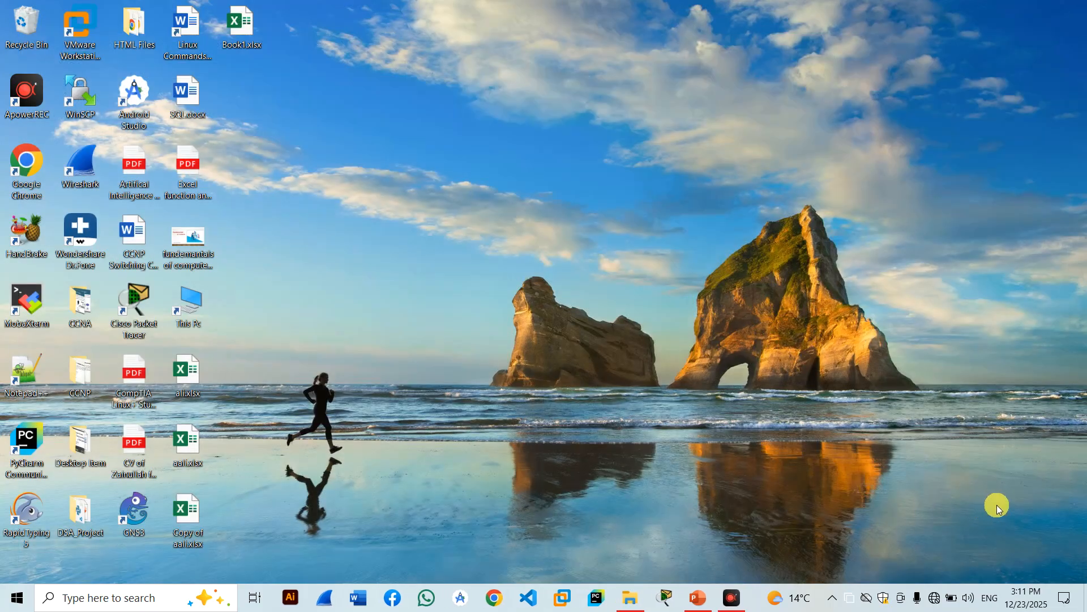